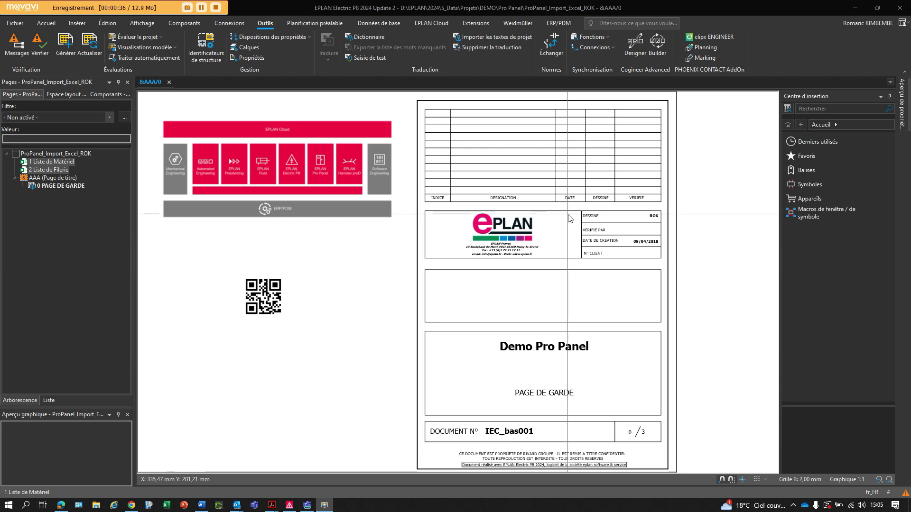
# Open the external Excel document "1 Liste de Matériel", review its component list, and return to EPLAN
pyautogui.click(54, 163)
pyautogui.doubleClick(41, 164)
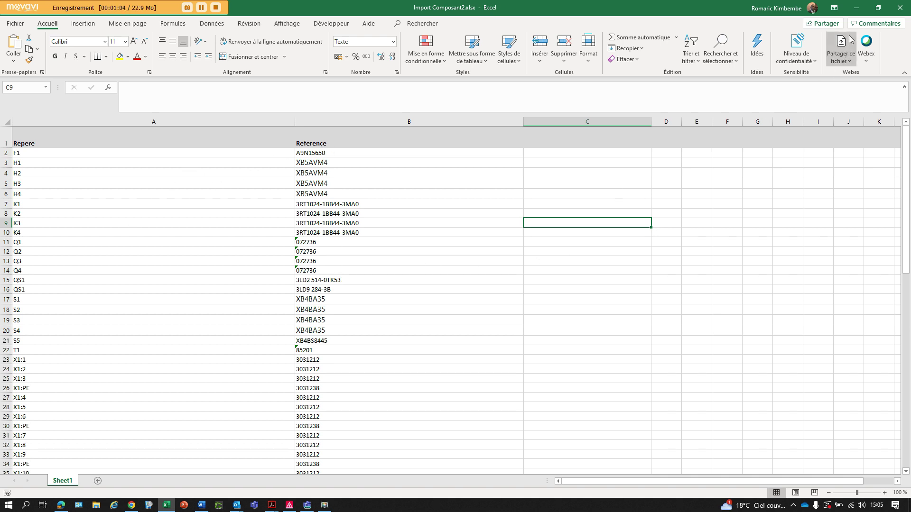
pyautogui.click(856, 10)
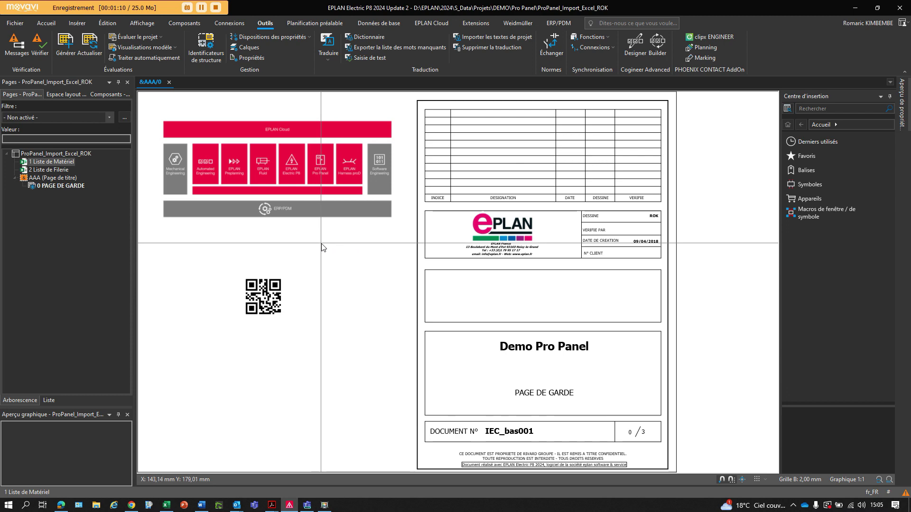
# Start a component data import from an Excel source, choosing the file Import Composant2.xlsx as data source
pyautogui.click(21, 24)
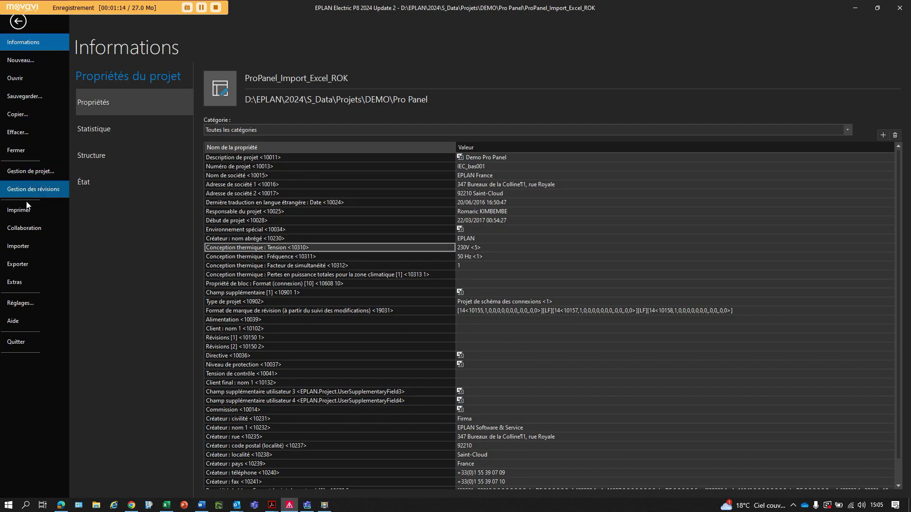
pyautogui.click(22, 247)
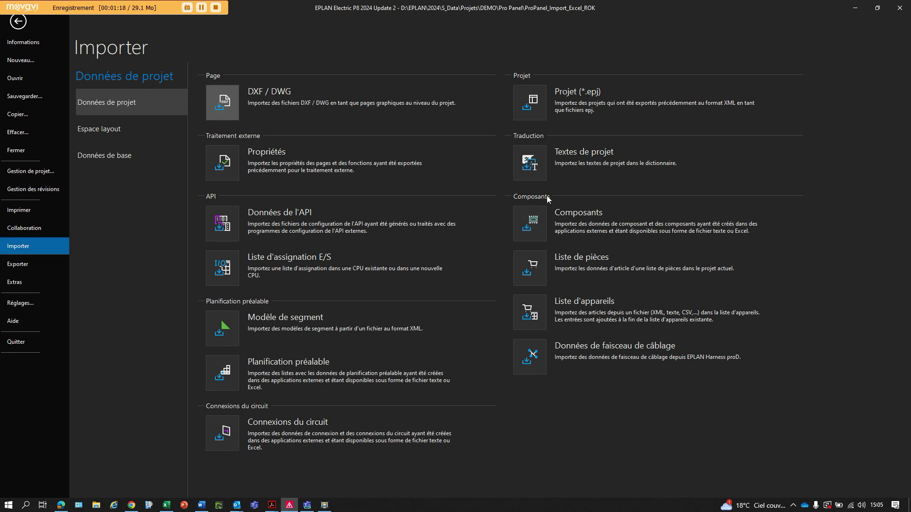
pyautogui.click(529, 218)
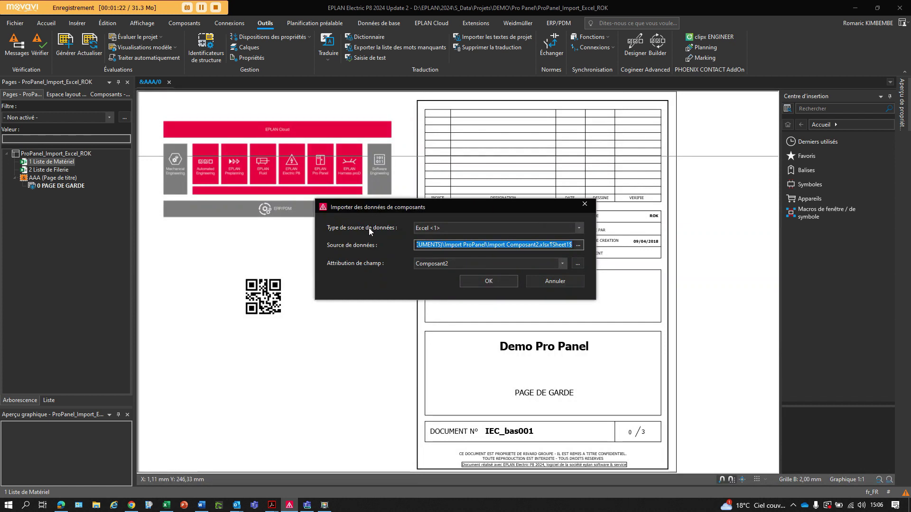
pyautogui.click(440, 229)
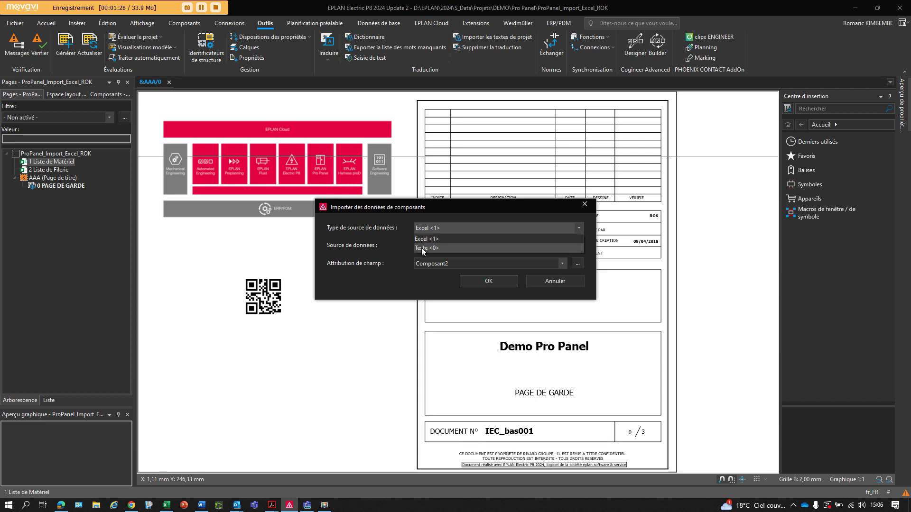
pyautogui.click(423, 240)
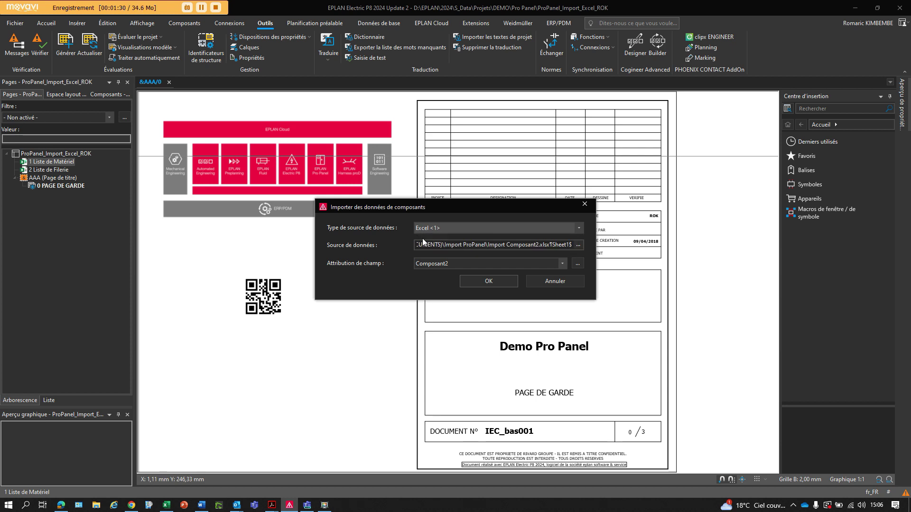
pyautogui.click(578, 245)
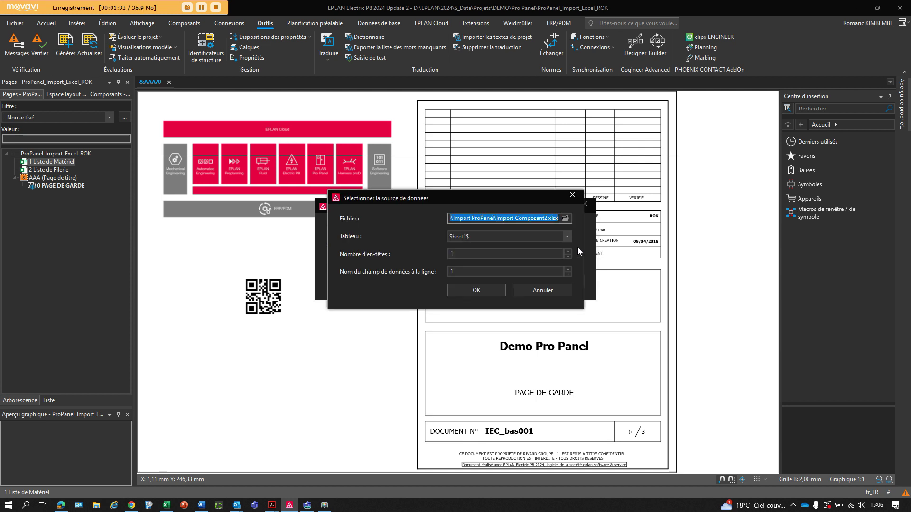
pyautogui.click(565, 219)
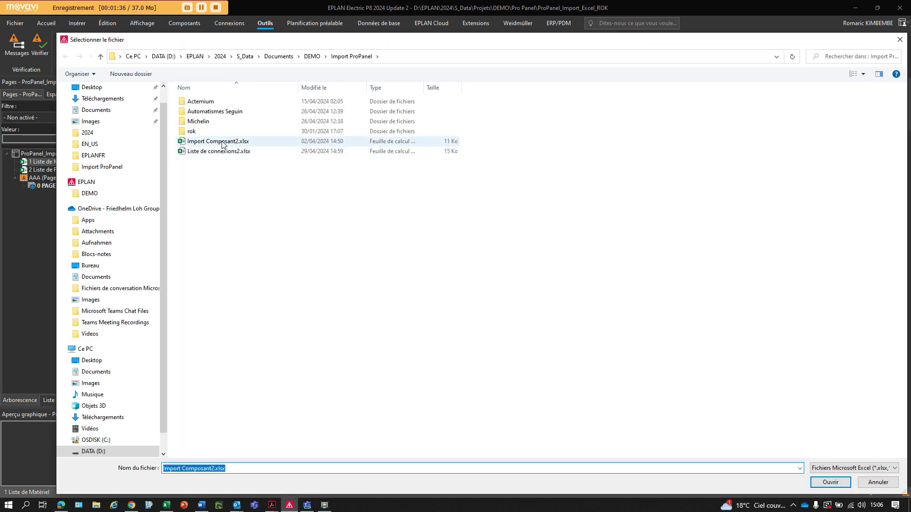
pyautogui.click(223, 143)
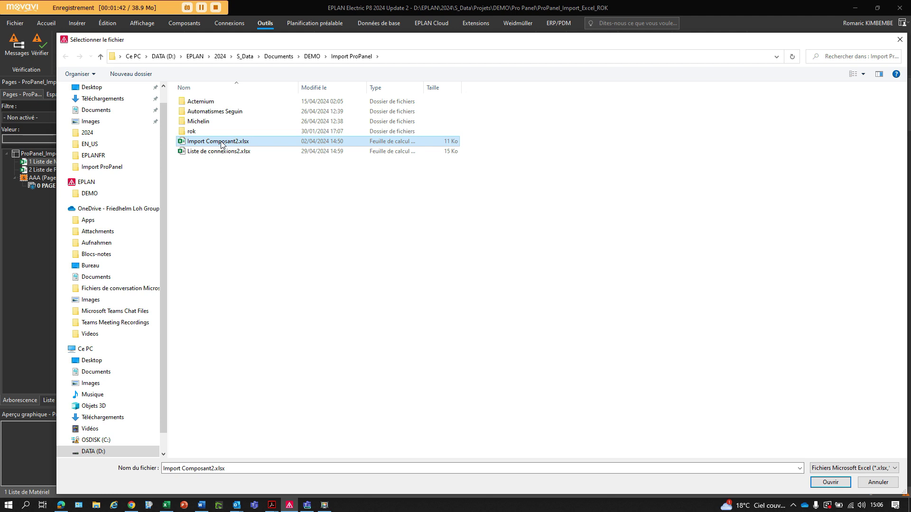
pyautogui.doubleClick(222, 142)
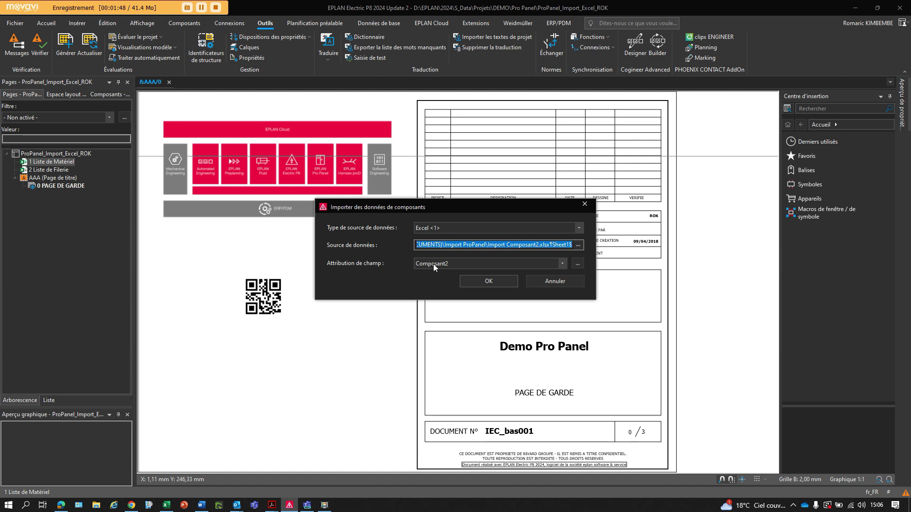
# Review the Composant2 field assignment and load the component data for import with it
pyautogui.click(577, 263)
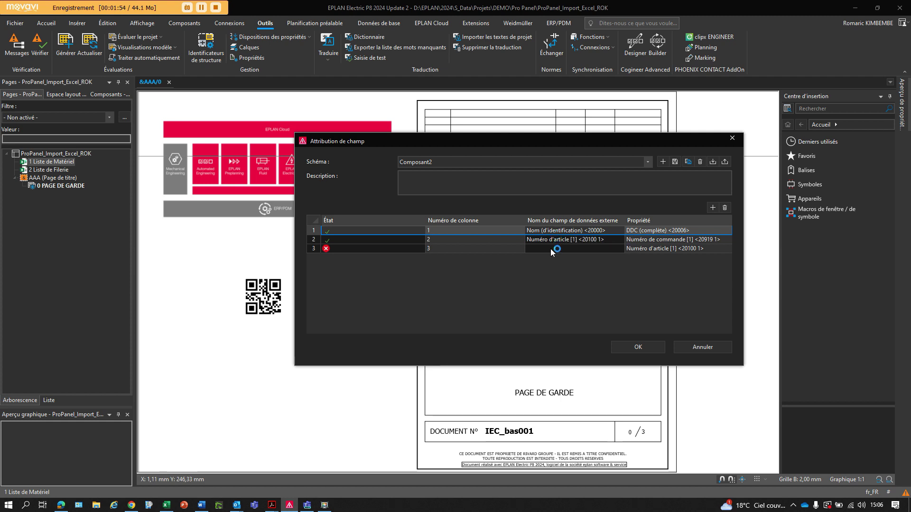
pyautogui.click(627, 231)
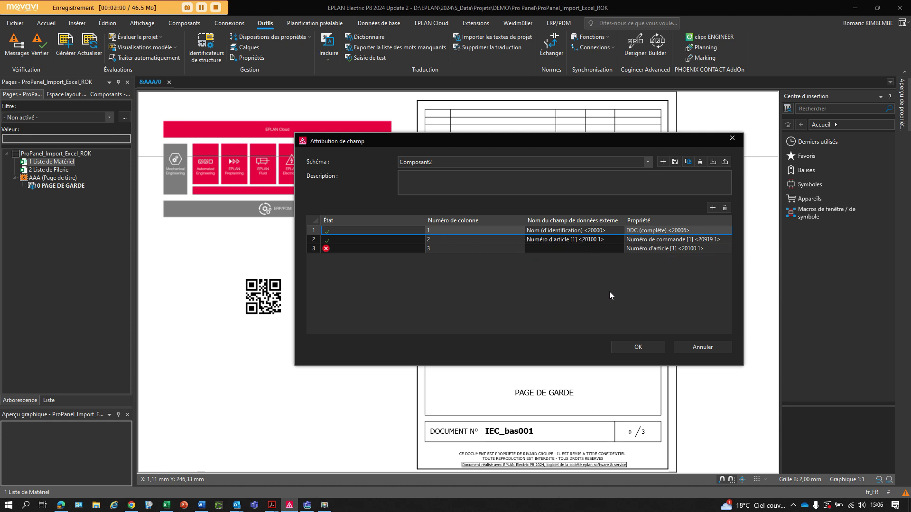
pyautogui.click(638, 347)
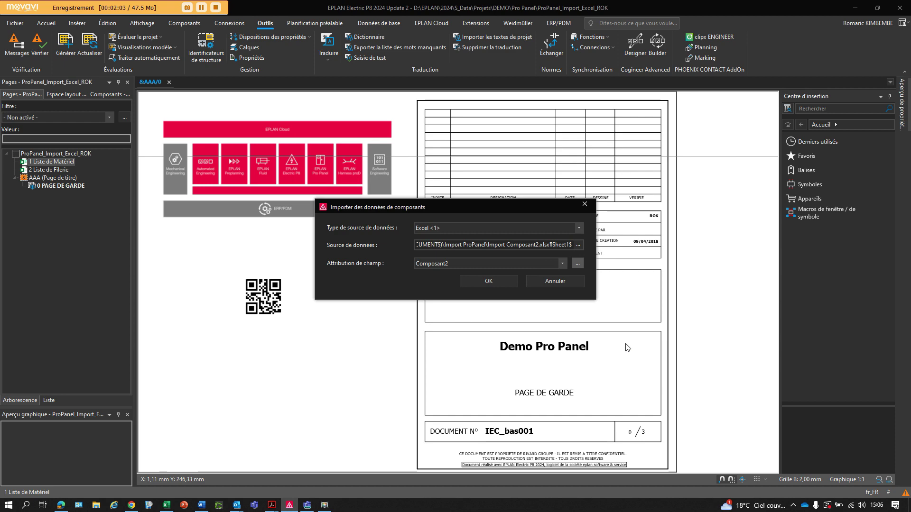
pyautogui.click(487, 283)
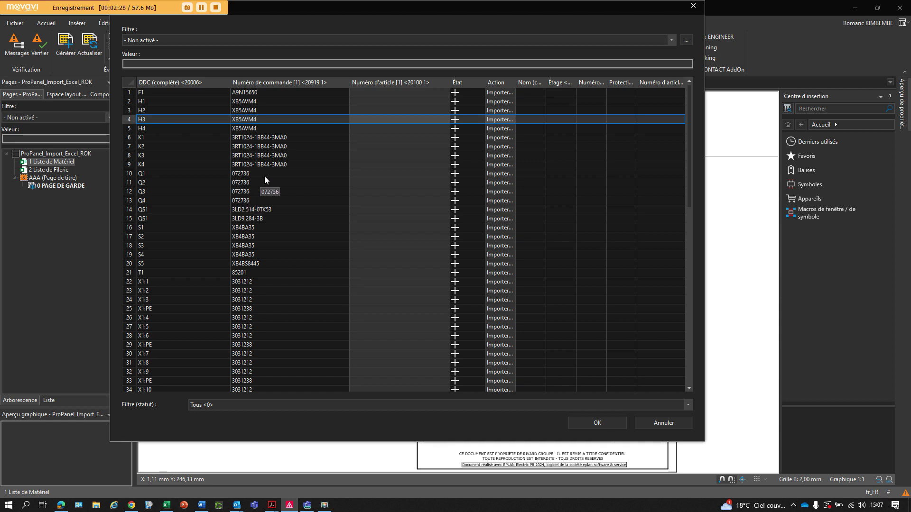
# Assign the matching article to component F1 from its order number
pyautogui.click(368, 93)
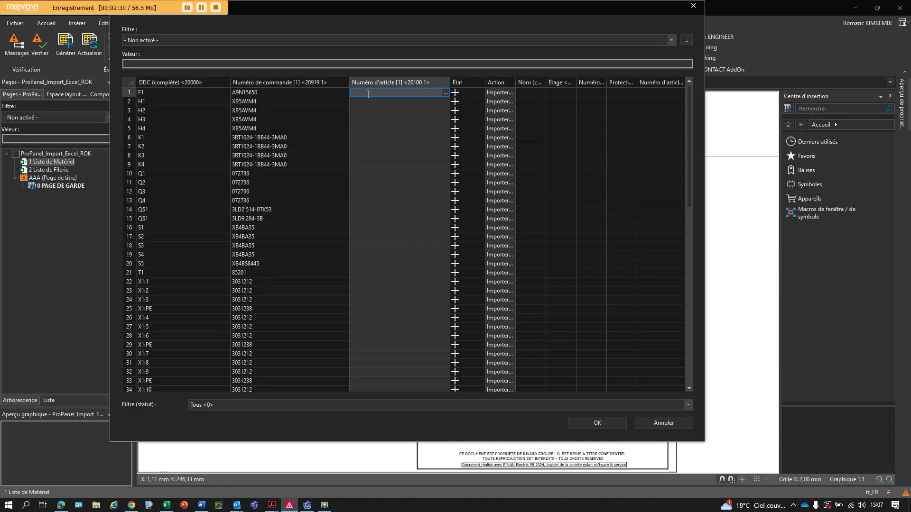
pyautogui.rightClick(368, 93)
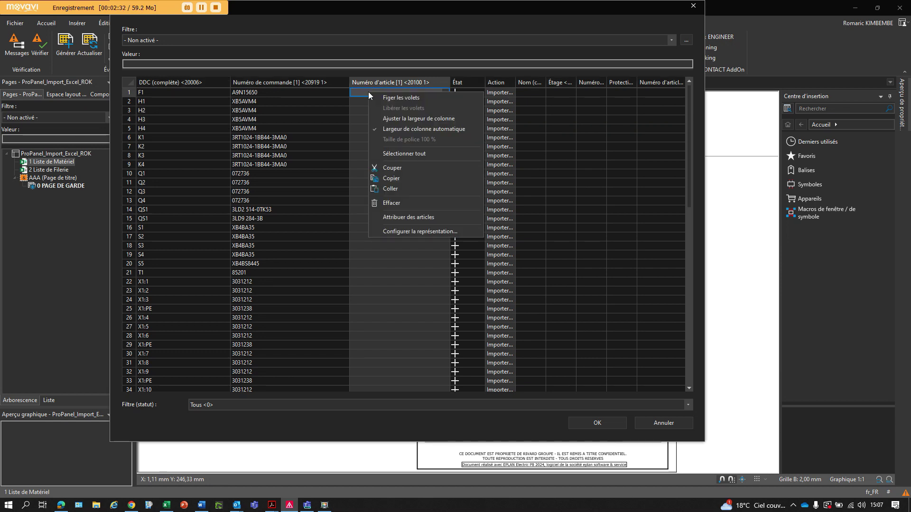
pyautogui.click(403, 218)
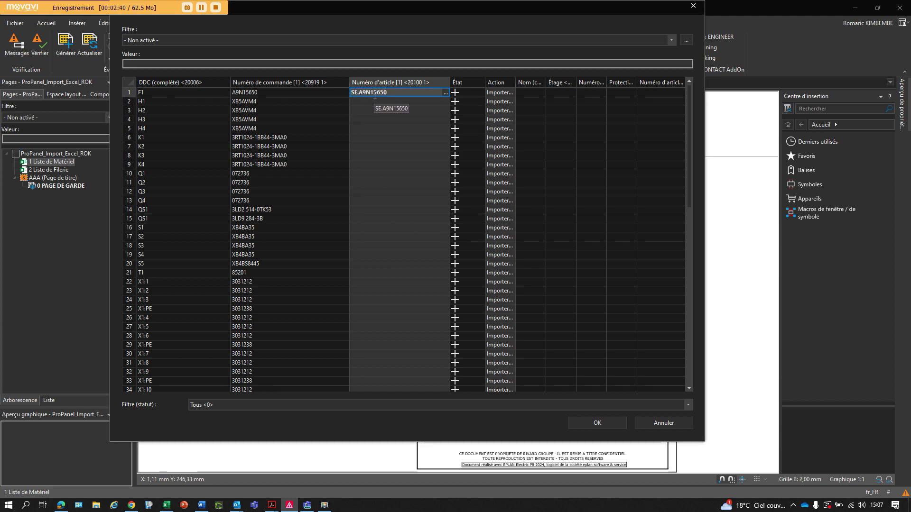
# Assign articles to all components in the article number column based on their order numbers
pyautogui.click(382, 79)
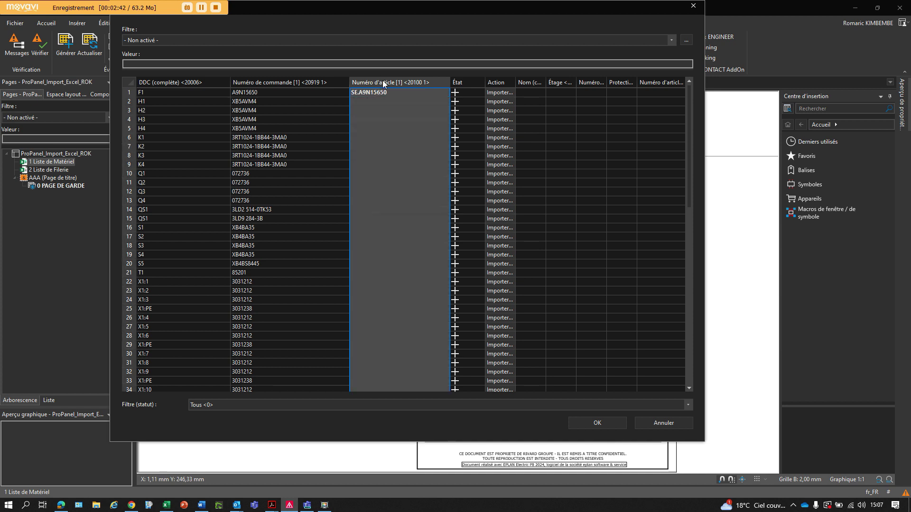
pyautogui.rightClick(383, 80)
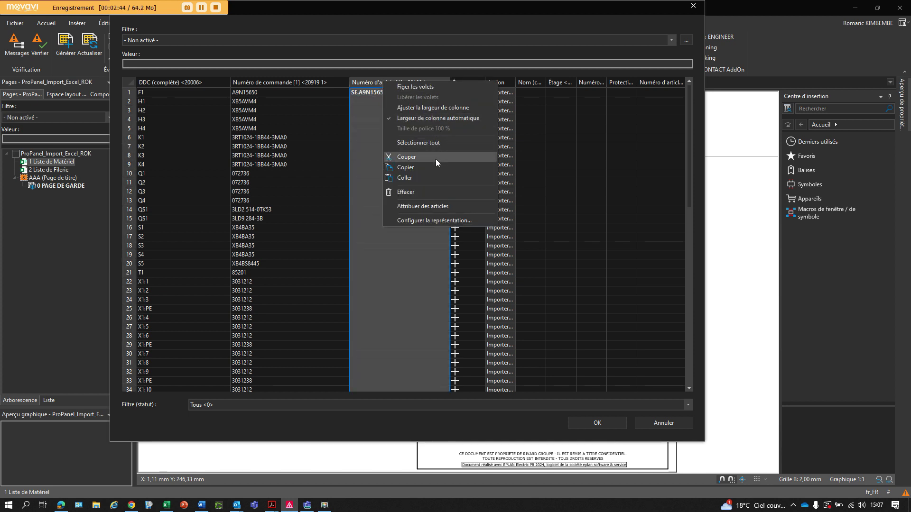
pyautogui.click(440, 207)
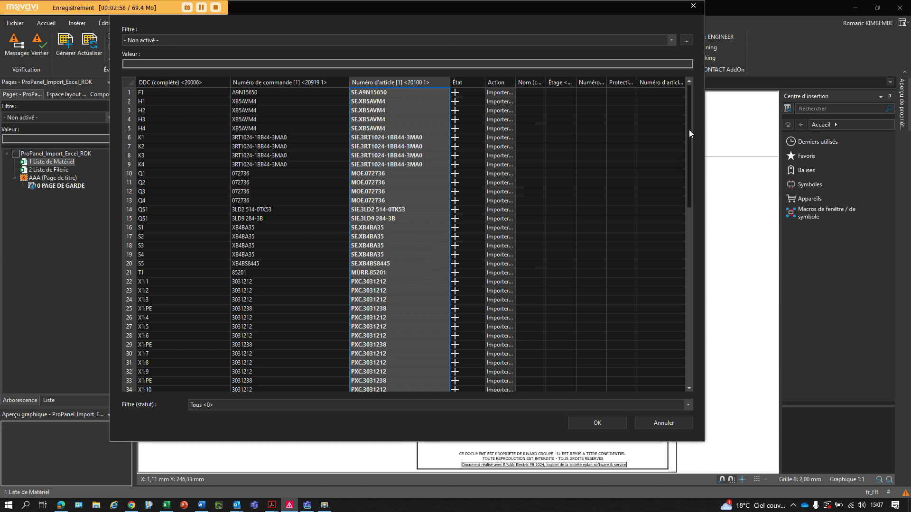
# Check the completed component list and run its import into the project
pyautogui.moveTo(689, 126)
pyautogui.mouseDown()
pyautogui.moveTo(684, 330)
pyautogui.moveTo(695, 113)
pyautogui.mouseUp()
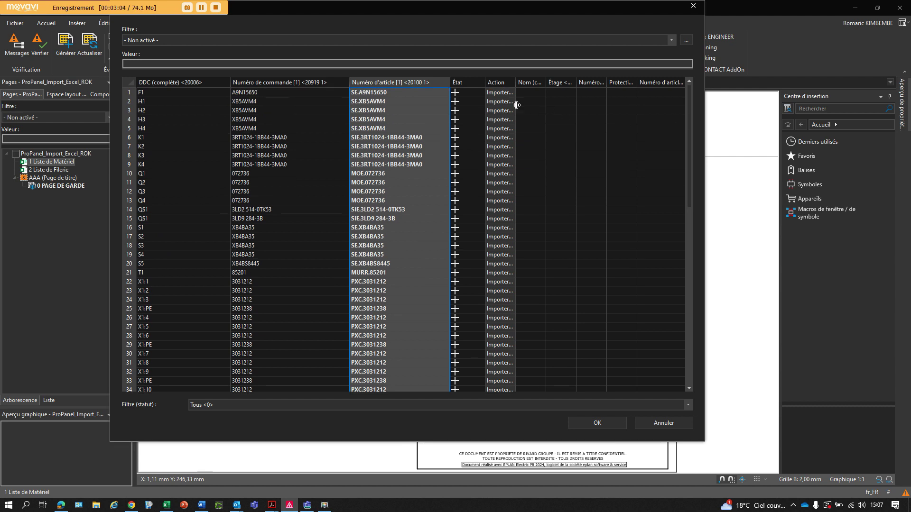
pyautogui.click(498, 101)
pyautogui.click(582, 425)
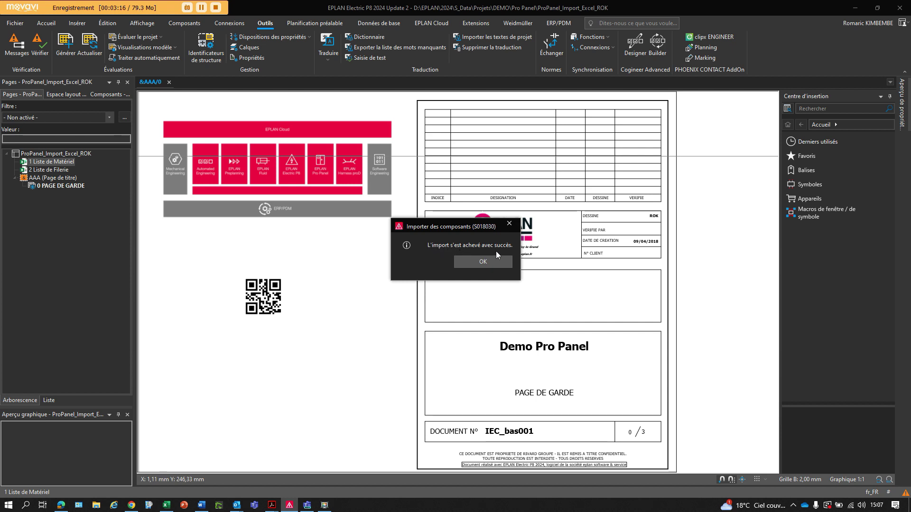
pyautogui.click(510, 224)
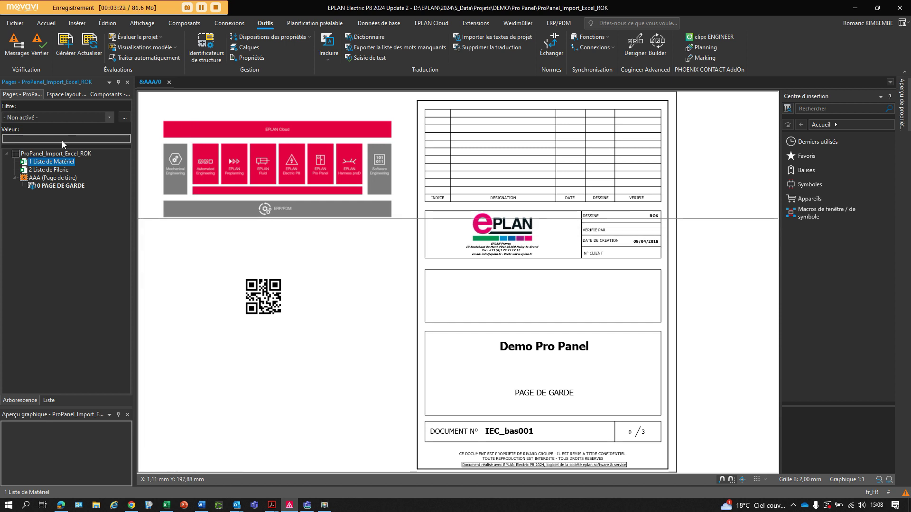
# Open layout space 1 and check the imported devices, such as F1 and H2, in the component tree
pyautogui.click(59, 95)
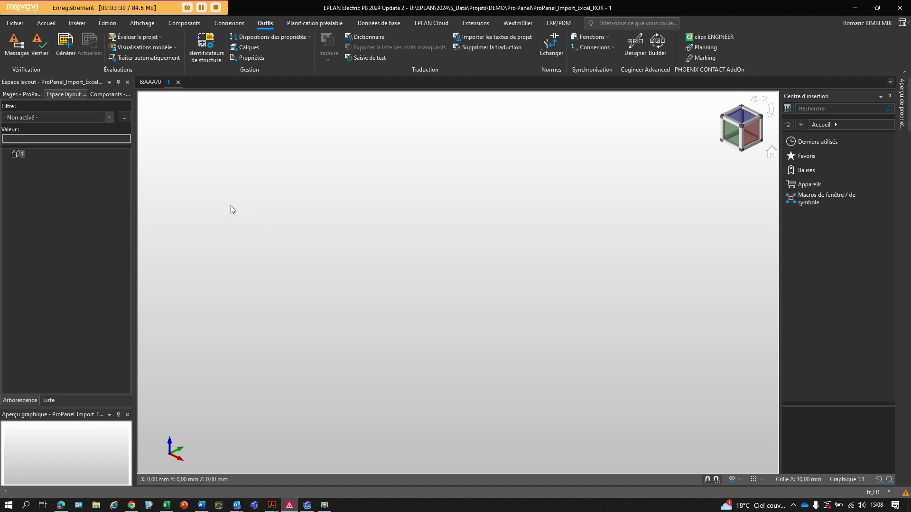
pyautogui.click(101, 92)
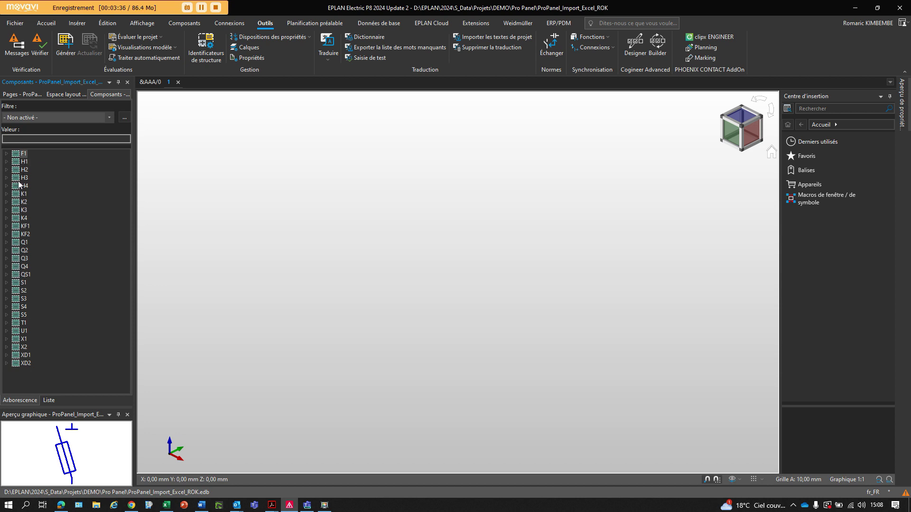
pyautogui.click(6, 154)
pyautogui.click(7, 154)
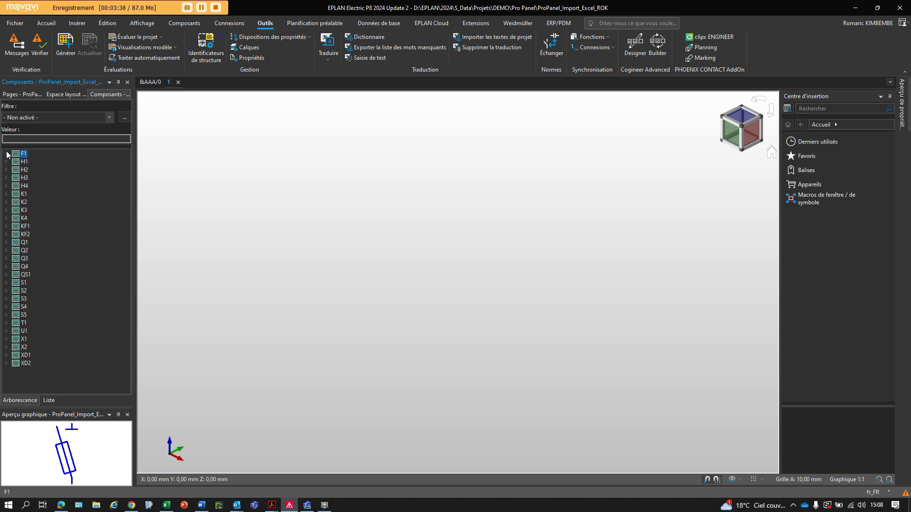
pyautogui.click(24, 171)
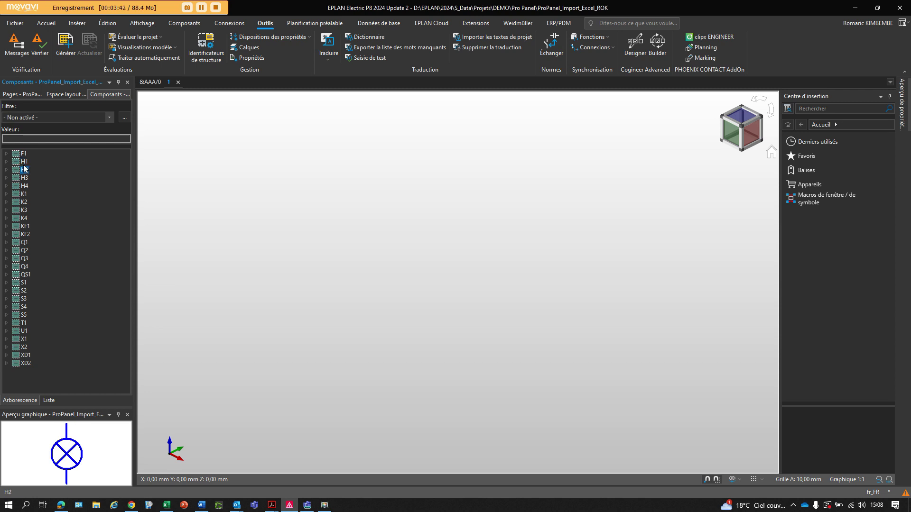
# Show the 3D mounting layout navigator and place enclosure RIT.1280000 of device U1 at the layout space origin
pyautogui.click(79, 24)
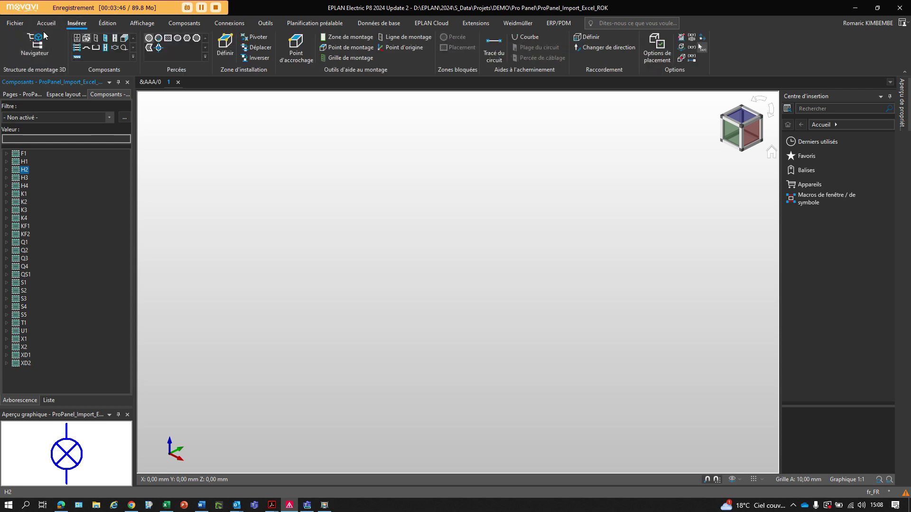
pyautogui.click(34, 47)
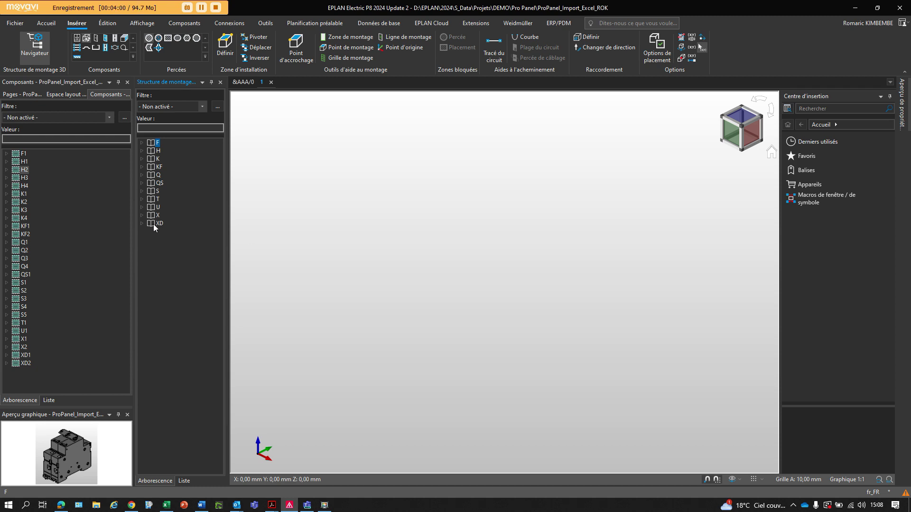
pyautogui.click(141, 207)
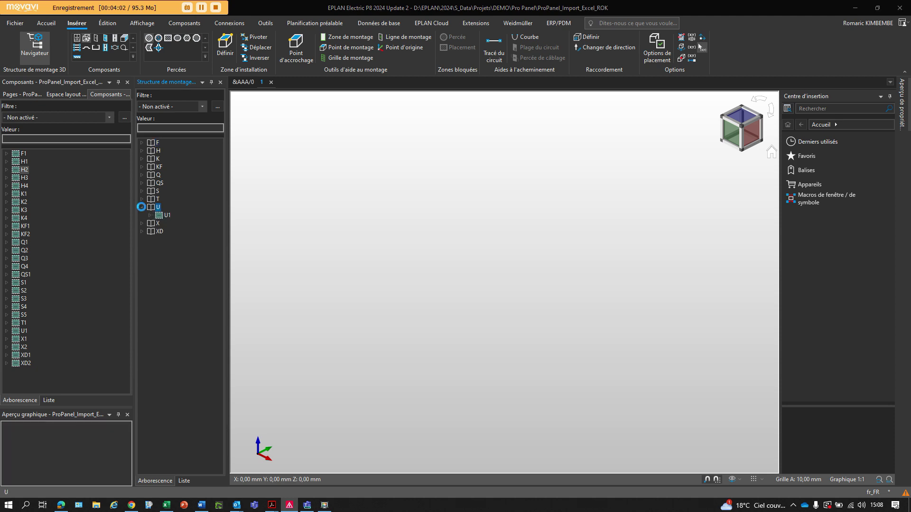
pyautogui.click(149, 215)
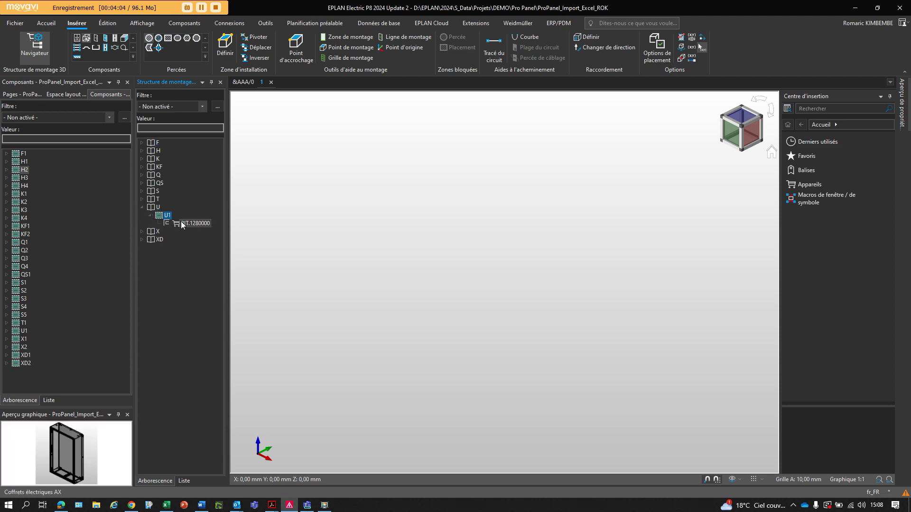
pyautogui.moveTo(189, 227); pyautogui.dragTo(428, 260)
pyautogui.scroll(3, 483, 293)
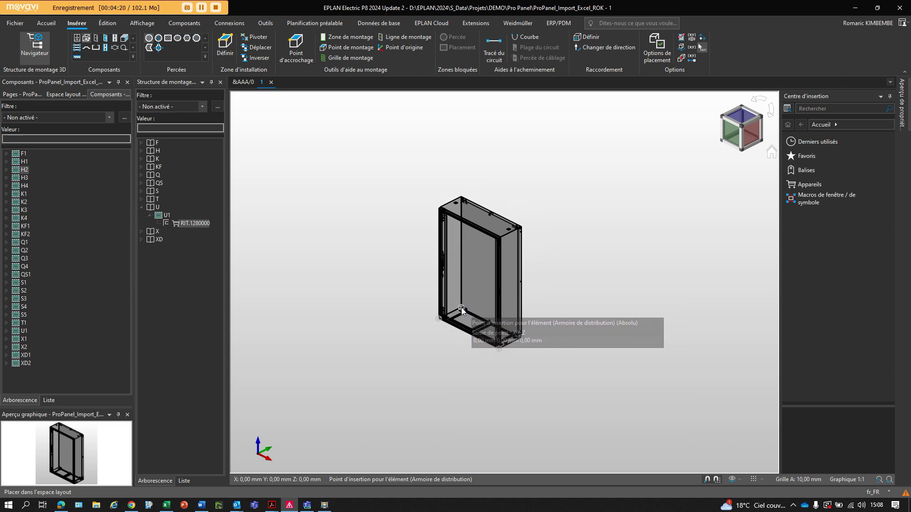
pyautogui.scroll(4, 461, 307)
pyautogui.click(446, 330)
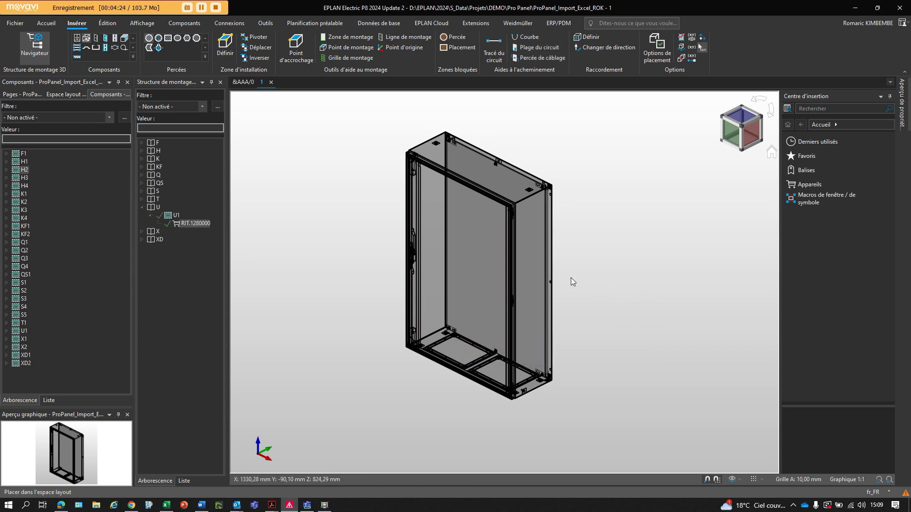
# Expand enclosure S641 in the layout space tree and examine its housing, mounting plate, door and two flange plates
pyautogui.click(63, 94)
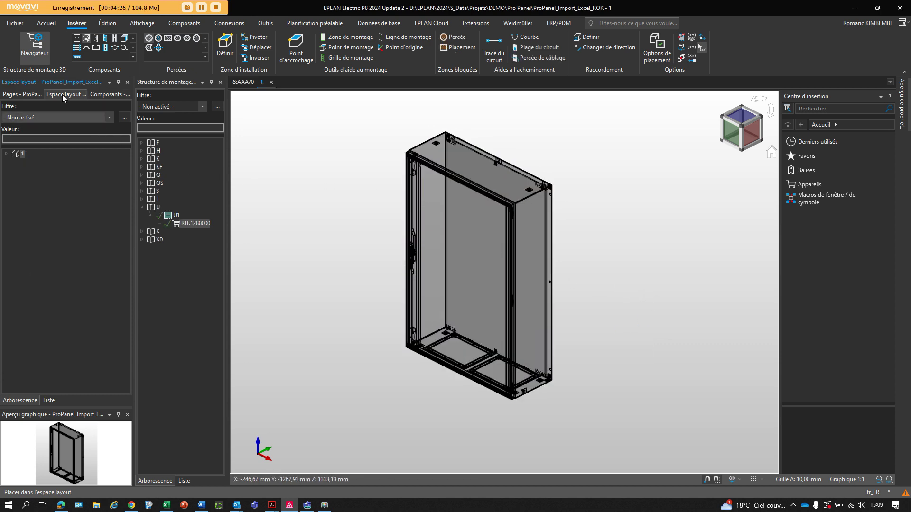
pyautogui.click(6, 154)
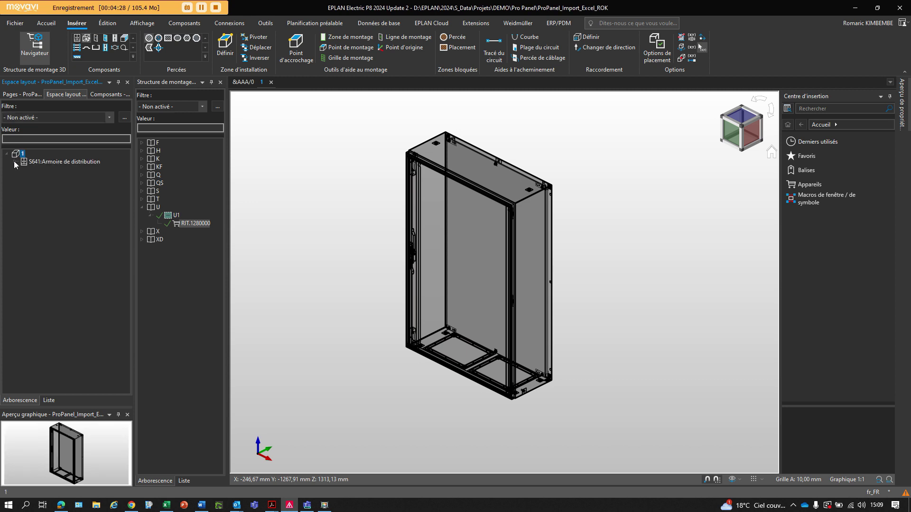
pyautogui.click(15, 162)
pyautogui.click(52, 171)
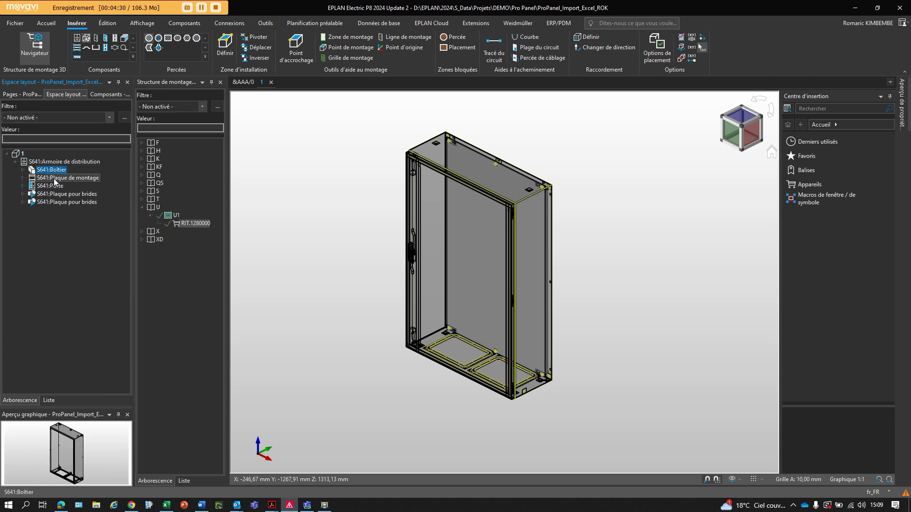
pyautogui.click(55, 178)
pyautogui.click(51, 186)
pyautogui.click(50, 194)
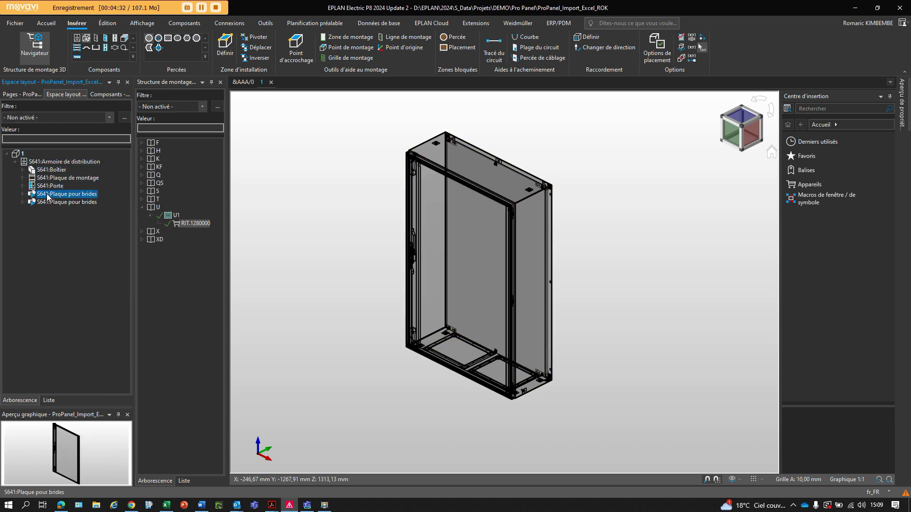
pyautogui.click(50, 202)
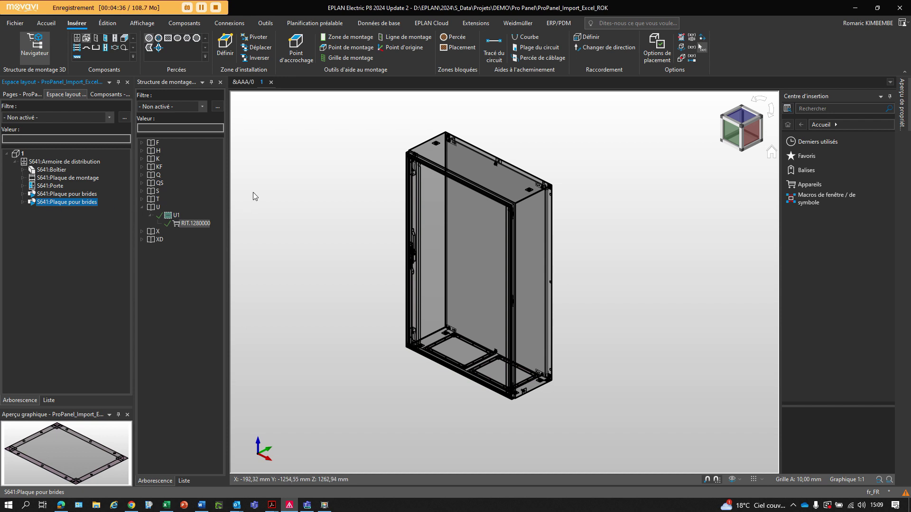
# Add the plinth RIT.AX_base_RAL_9005_200_800x300 as an accessory to enclosure RIT.1280000
pyautogui.click(442, 178)
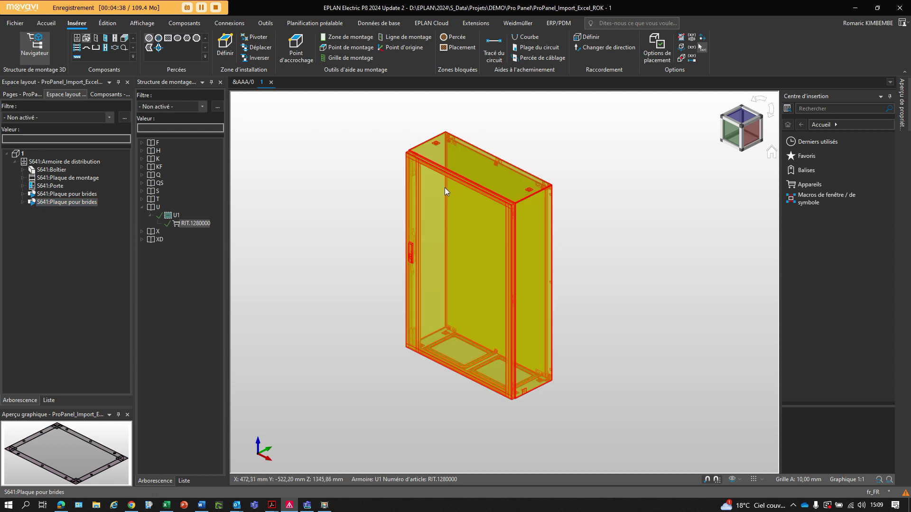
pyautogui.click(87, 43)
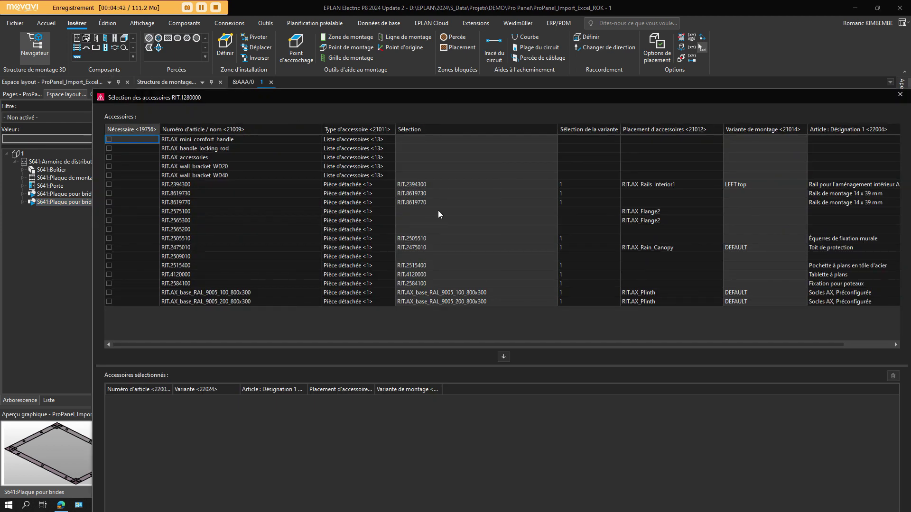
pyautogui.click(464, 301)
pyautogui.click(503, 357)
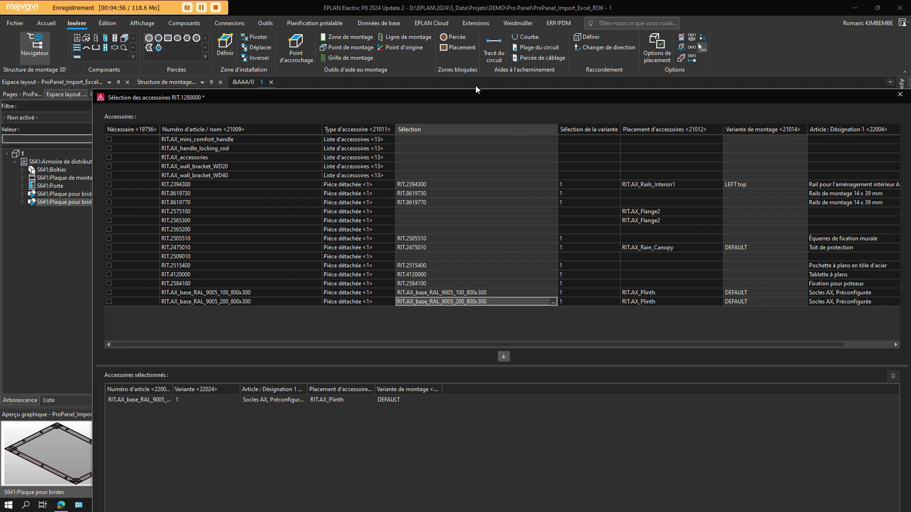
pyautogui.moveTo(419, 95); pyautogui.dragTo(389, 31)
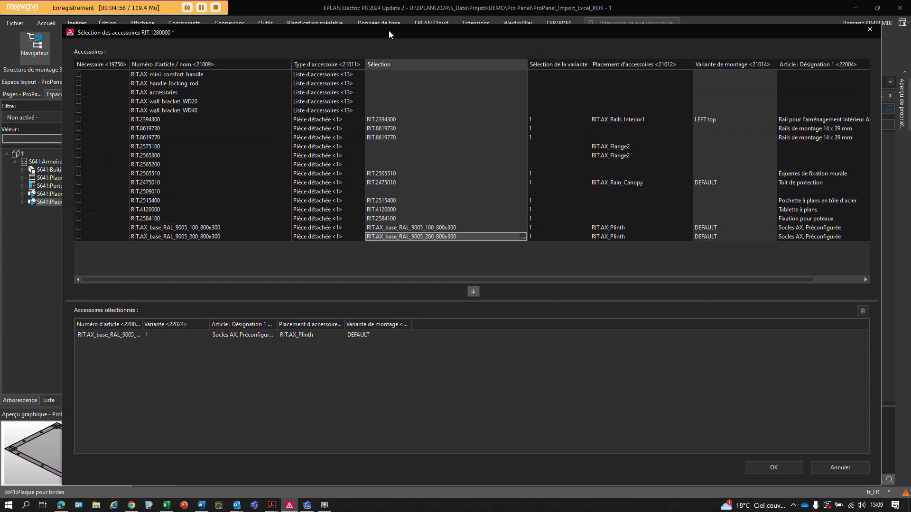
pyautogui.click(759, 469)
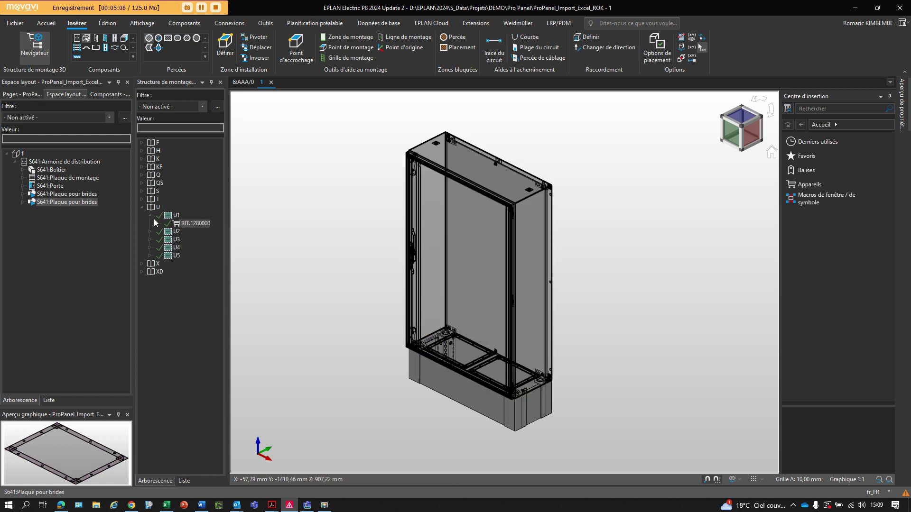
# Filter the 3D mounting layout navigator to unplaced articles and open the front face of the S641 mounting plate
pyautogui.click(169, 111)
pyautogui.click(161, 127)
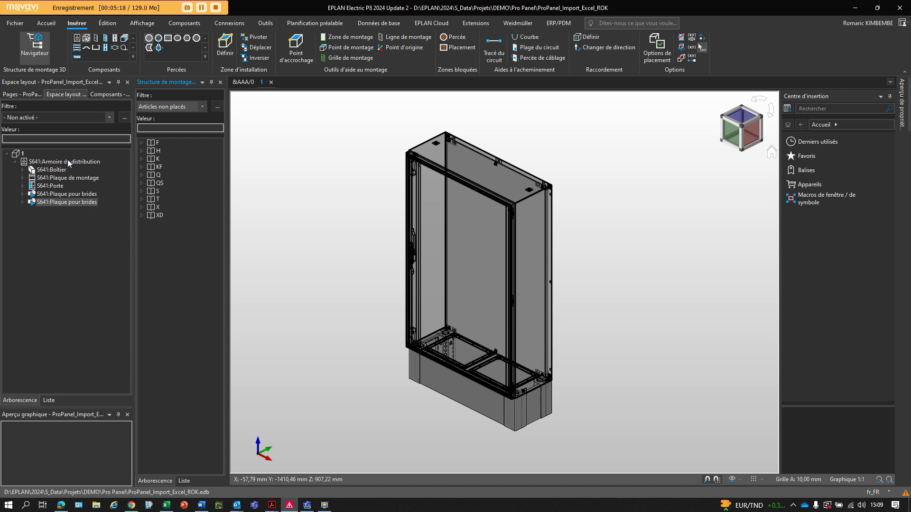
pyautogui.doubleClick(55, 180)
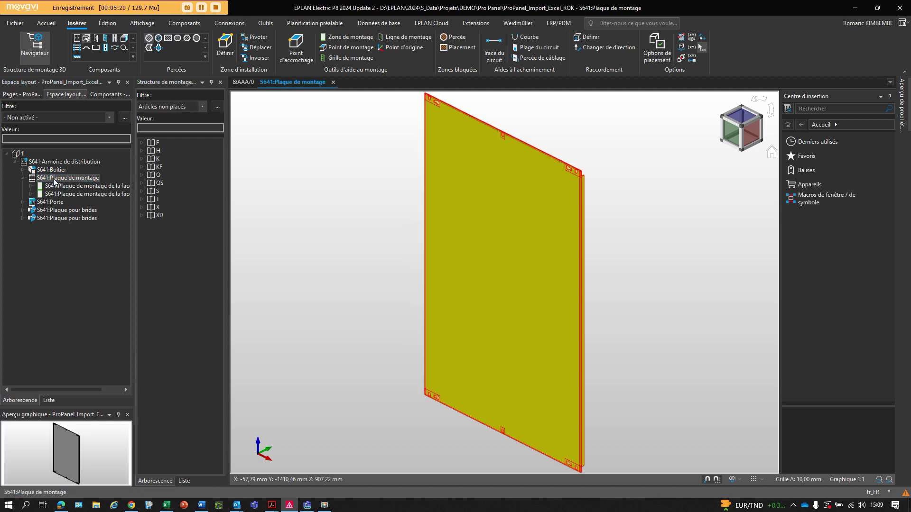
pyautogui.doubleClick(56, 186)
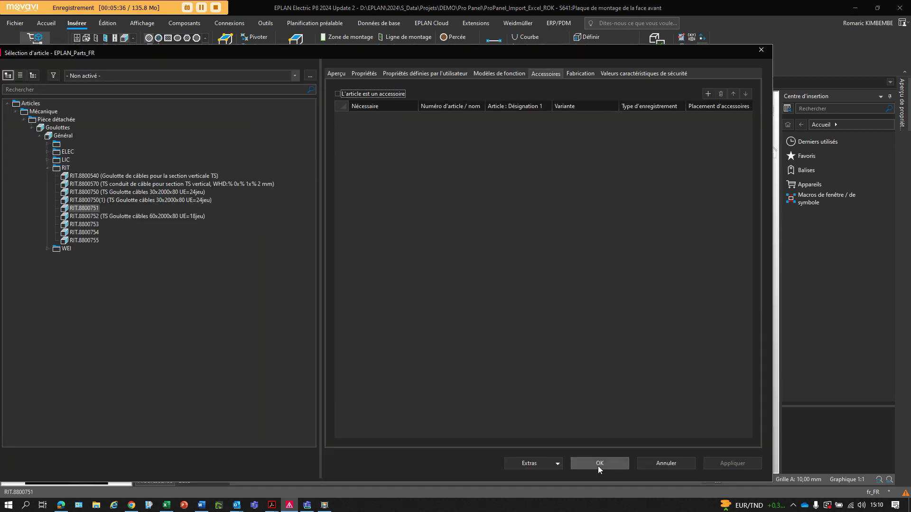
# Choose article RIT.8800751 for a cable duct on the mounting plate and set its placement Y offset to -100 mm
pyautogui.click(598, 465)
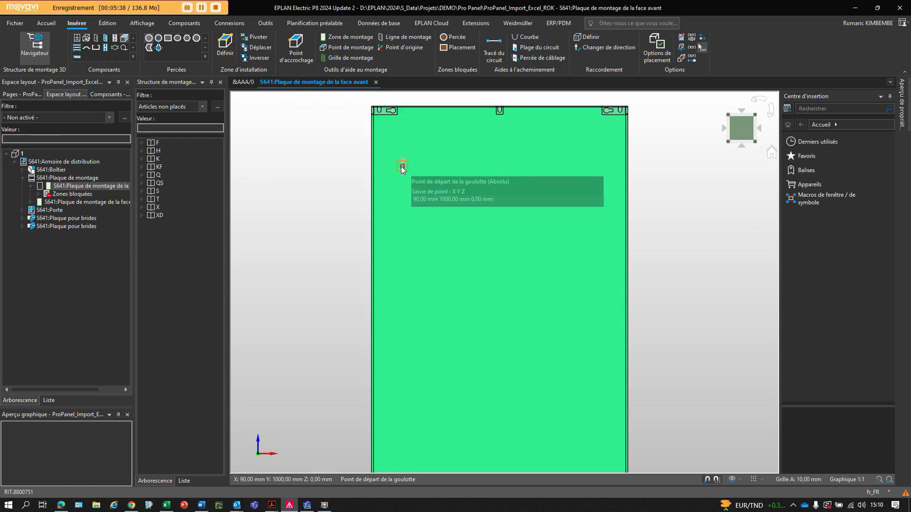
pyautogui.scroll(2, 377, 144)
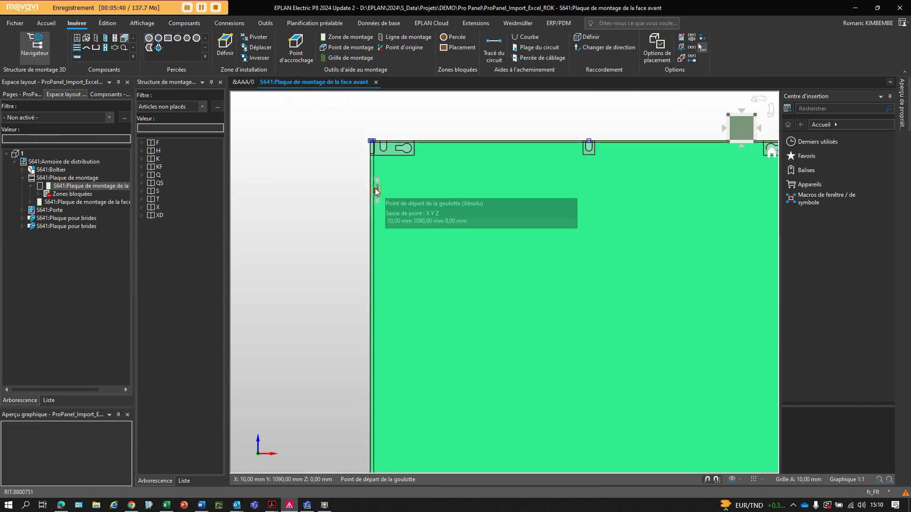
pyautogui.scroll(1, 377, 184)
pyautogui.scroll(1, 382, 187)
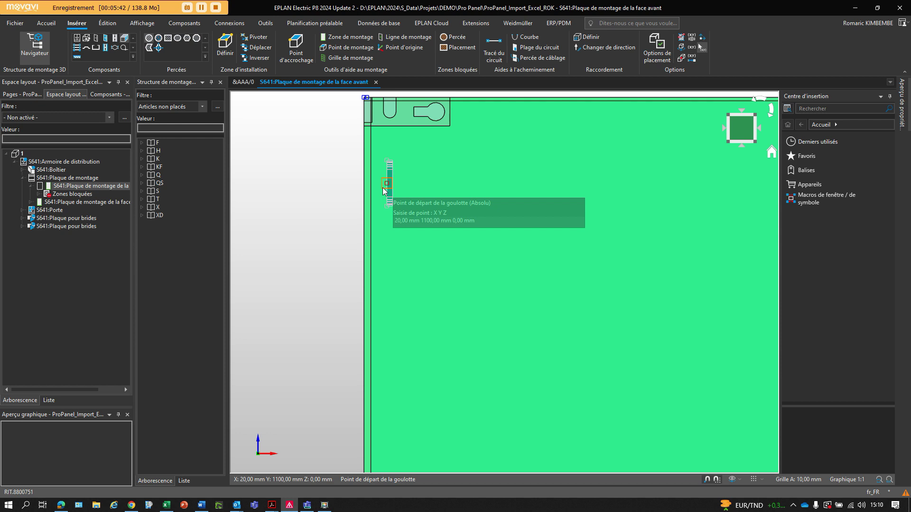
pyautogui.scroll(1, 381, 166)
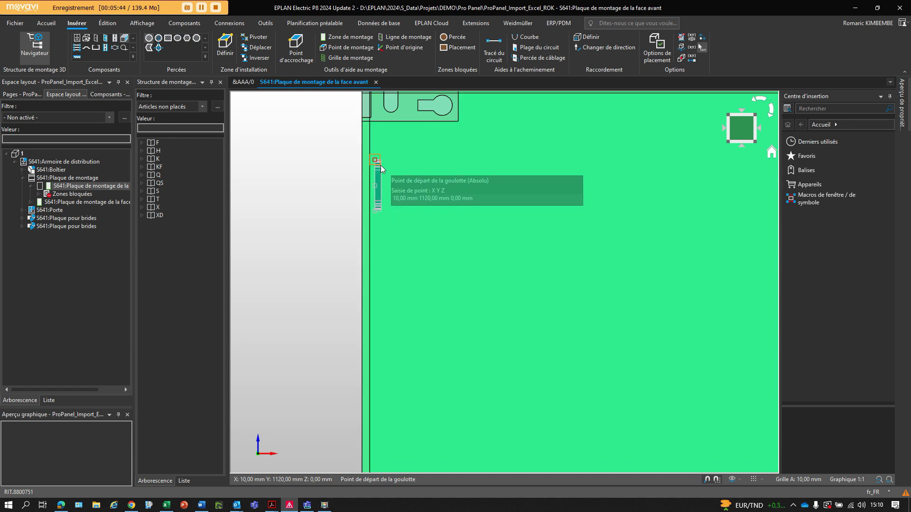
pyautogui.rightClick(381, 165)
pyautogui.click(426, 231)
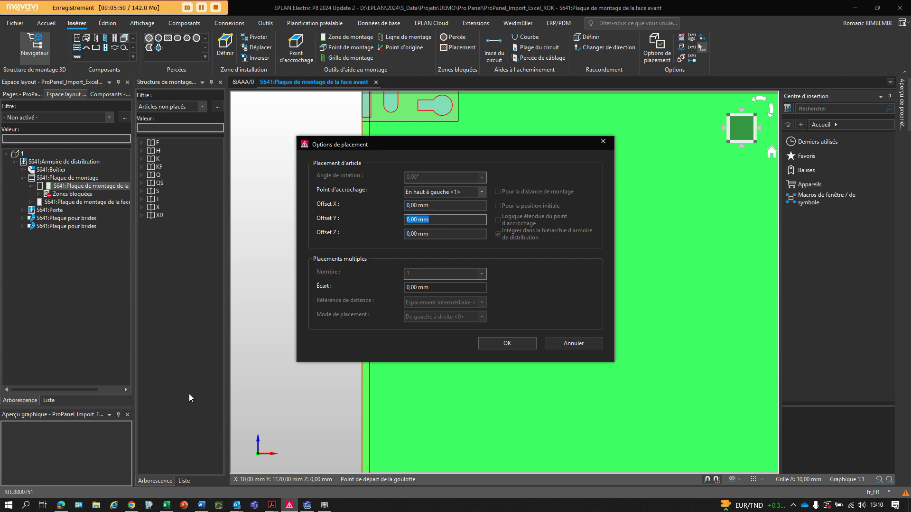
pyautogui.write('-100')
pyautogui.click(507, 343)
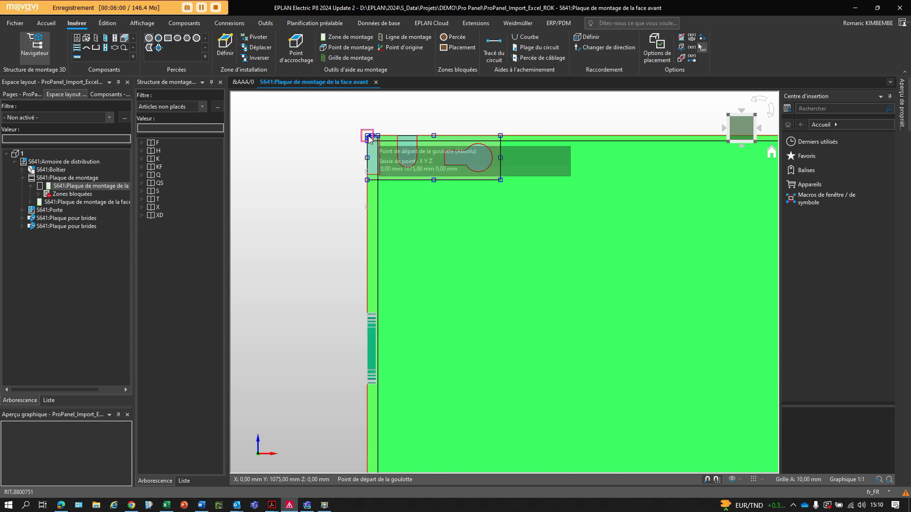
# Set the cable duct's placement Y offset to -50 mm
pyautogui.click(370, 138)
pyautogui.moveTo(441, 222); pyautogui.dragTo(410, 223)
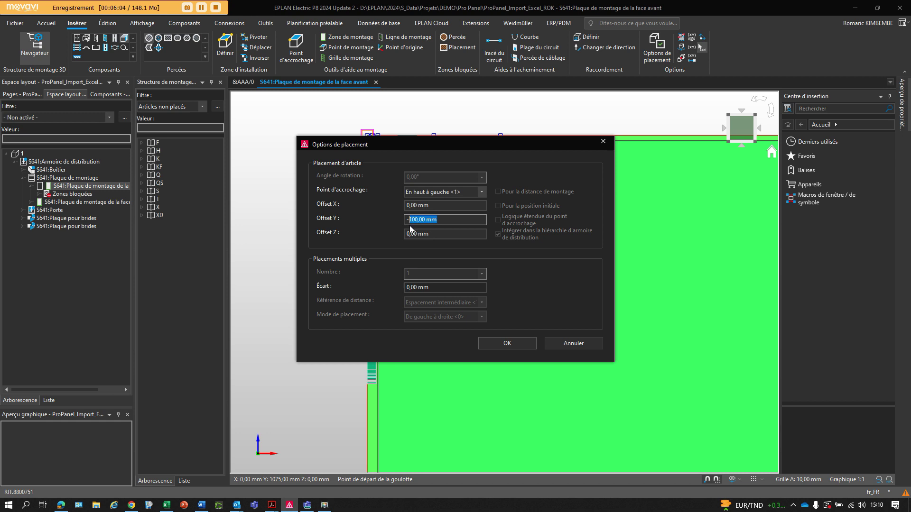
pyautogui.write('50')
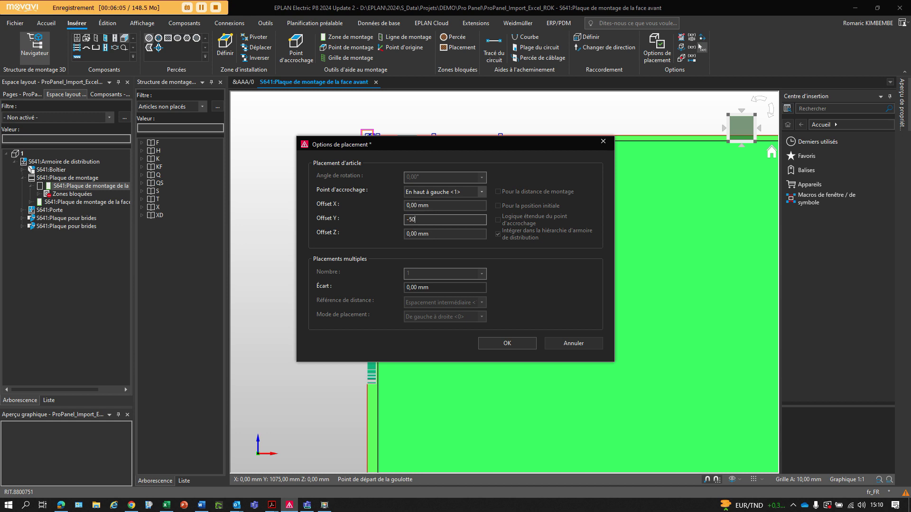
pyautogui.click(507, 343)
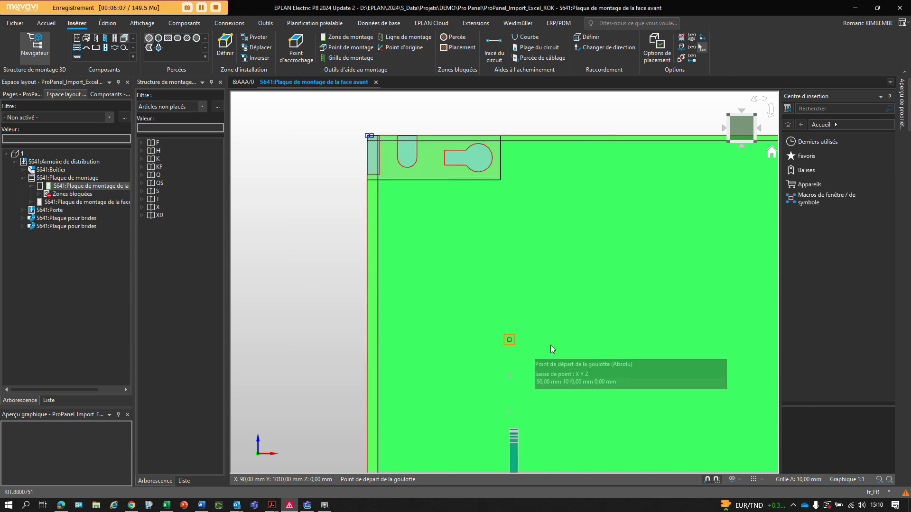
# Place a vertical cable duct 600 mm long from the mounting plate's upper-left corner down its left edge
pyautogui.click(368, 136)
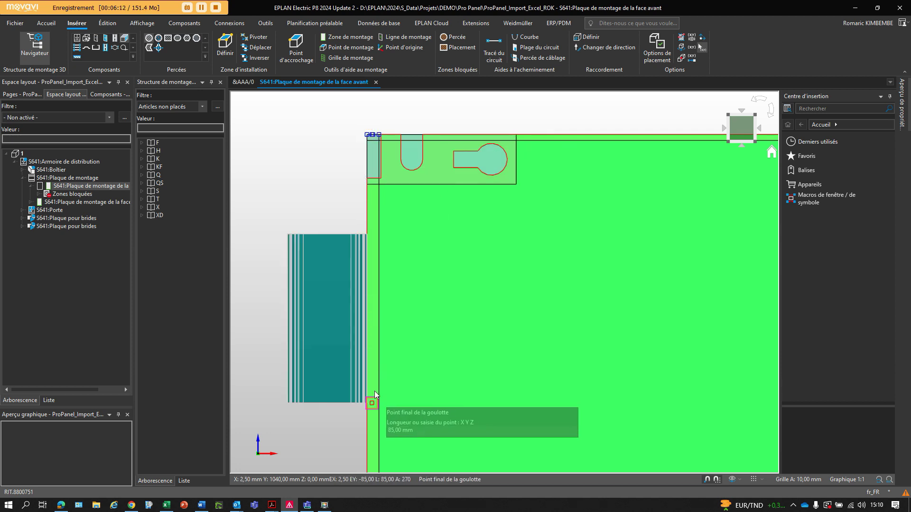
pyautogui.moveTo(372, 382); pyautogui.dragTo(424, 227, button='middle')
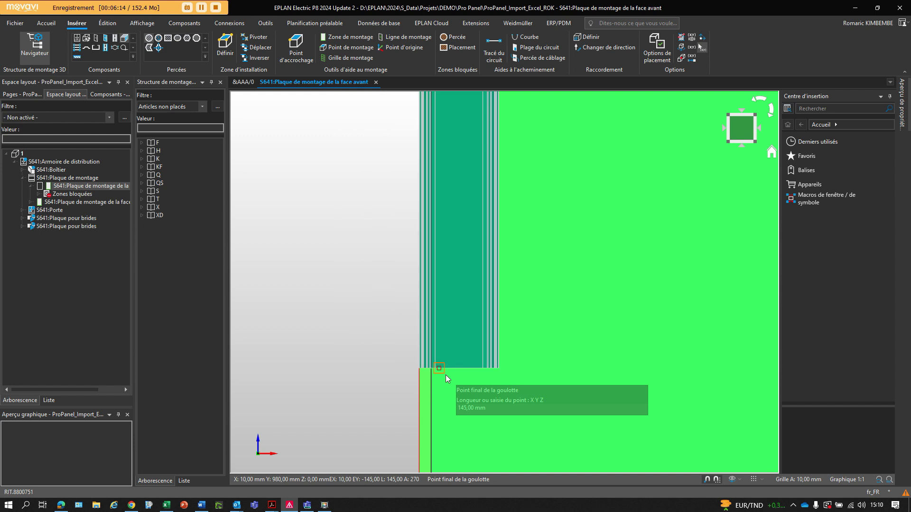
pyautogui.moveTo(451, 395); pyautogui.dragTo(445, 272, button='middle')
pyautogui.moveTo(435, 422); pyautogui.dragTo(458, 194, button='middle')
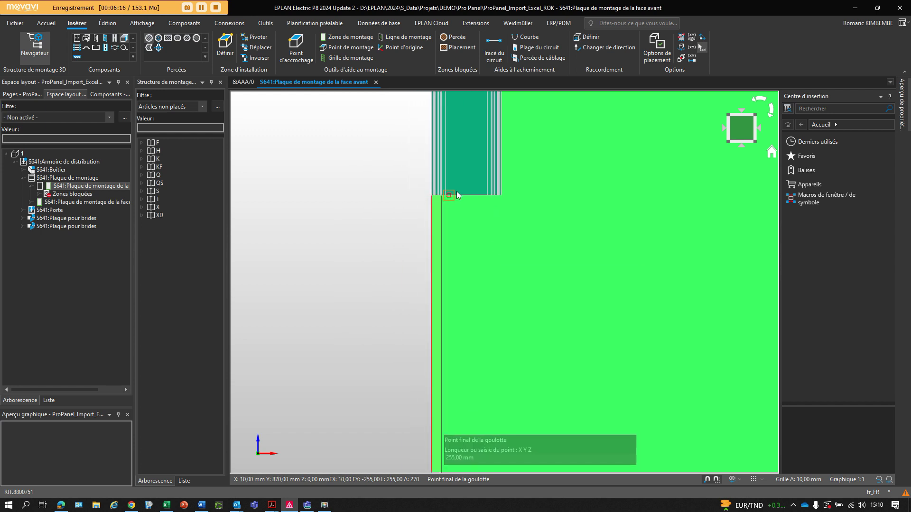
pyautogui.moveTo(457, 423); pyautogui.dragTo(532, 132, button='middle')
pyautogui.moveTo(518, 401); pyautogui.dragTo(510, 184, button='middle')
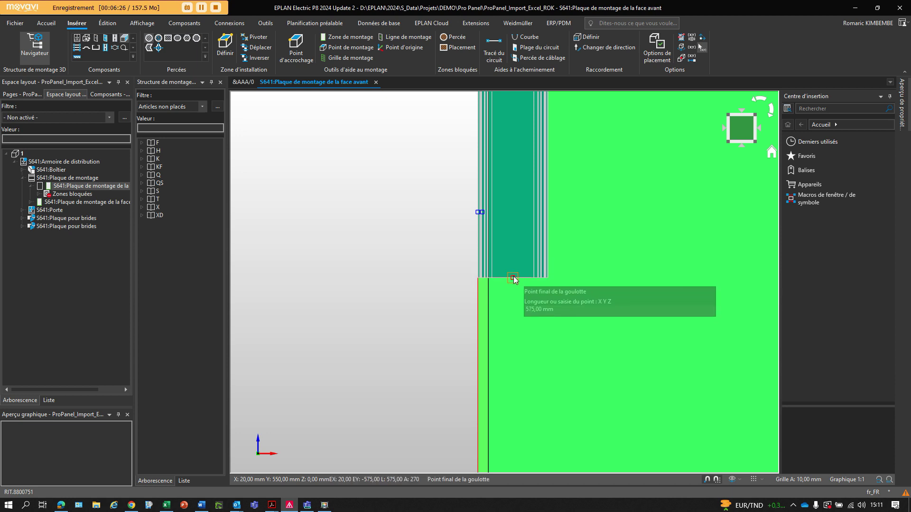
pyautogui.write('600')
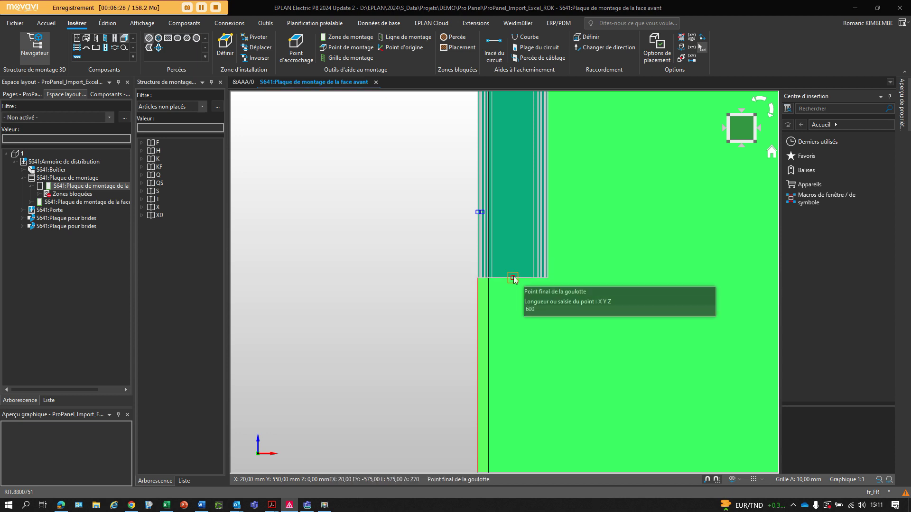
pyautogui.press('Return')
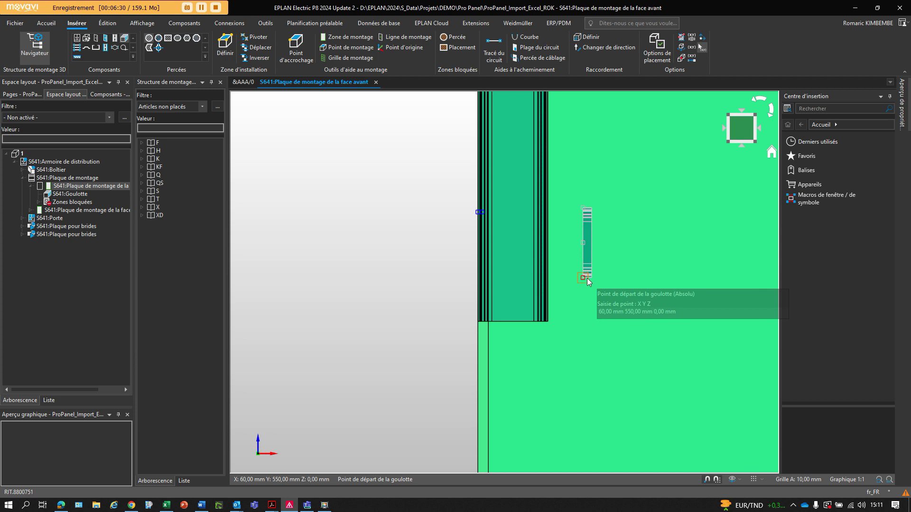
pyautogui.press('Escape')
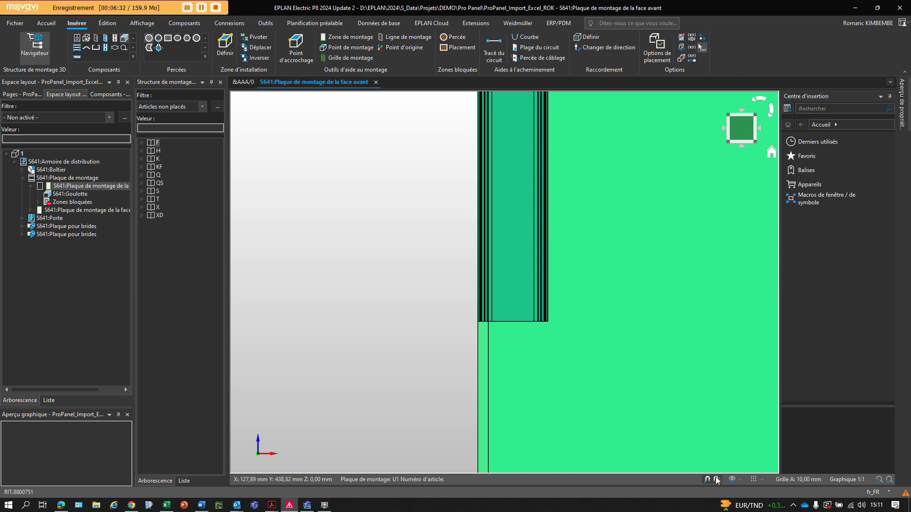
# Choose article RIT.8800751 for another cable duct on the mounting plate
pyautogui.moveTo(565, 327); pyautogui.dragTo(525, 446, button='middle')
pyautogui.scroll(-3, 534, 343)
pyautogui.moveTo(617, 281); pyautogui.dragTo(573, 316, button='middle')
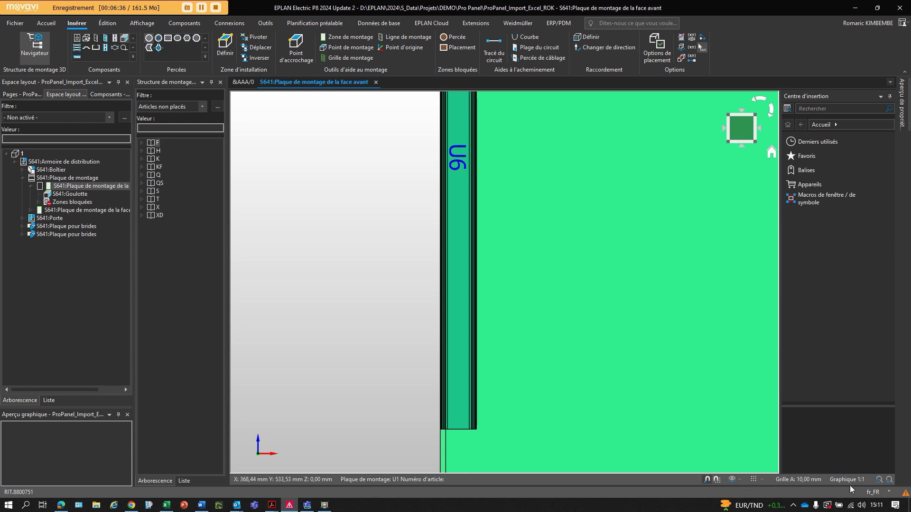
pyautogui.click(890, 480)
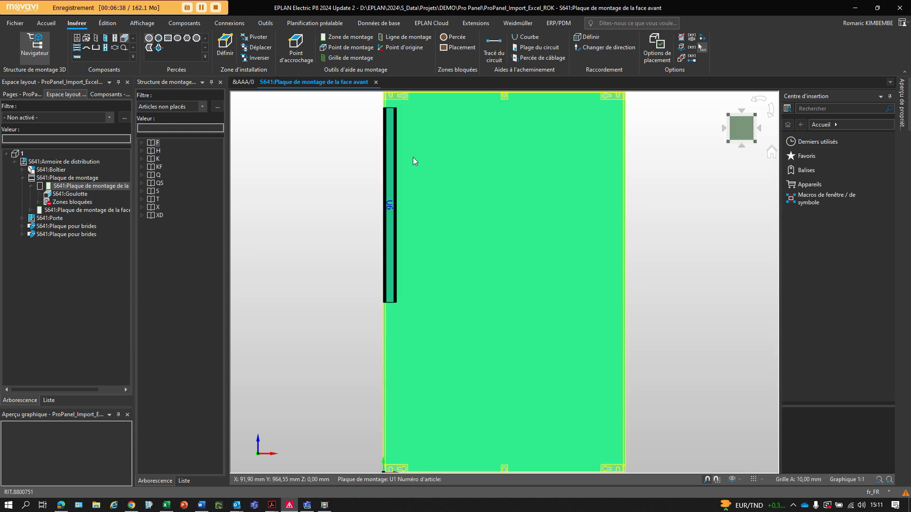
pyautogui.click(124, 38)
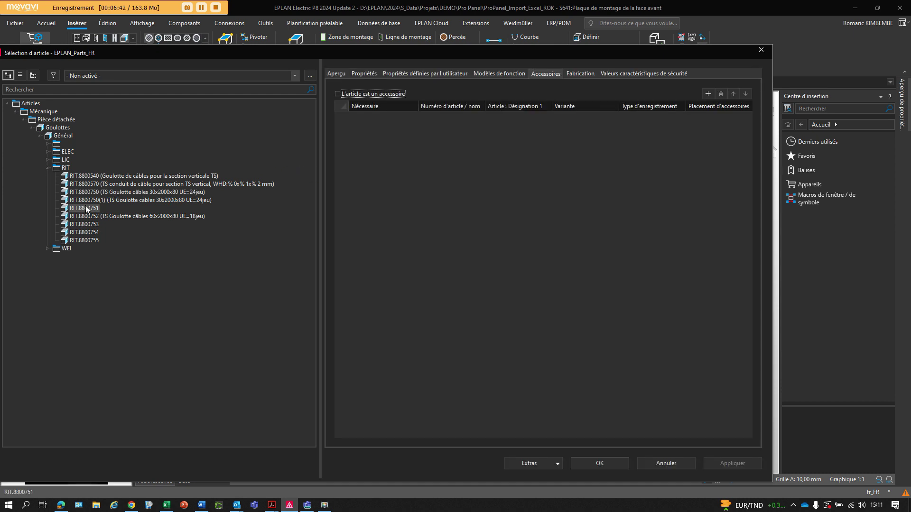
pyautogui.click(600, 461)
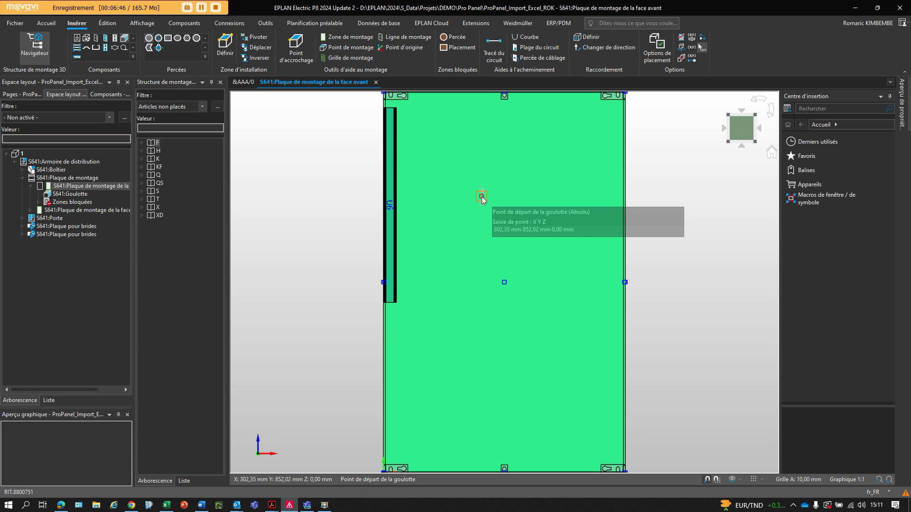
# Place the second vertical cable duct along the mounting plate's right edge, adopting the length of the left duct U6
pyautogui.rightClick(443, 162)
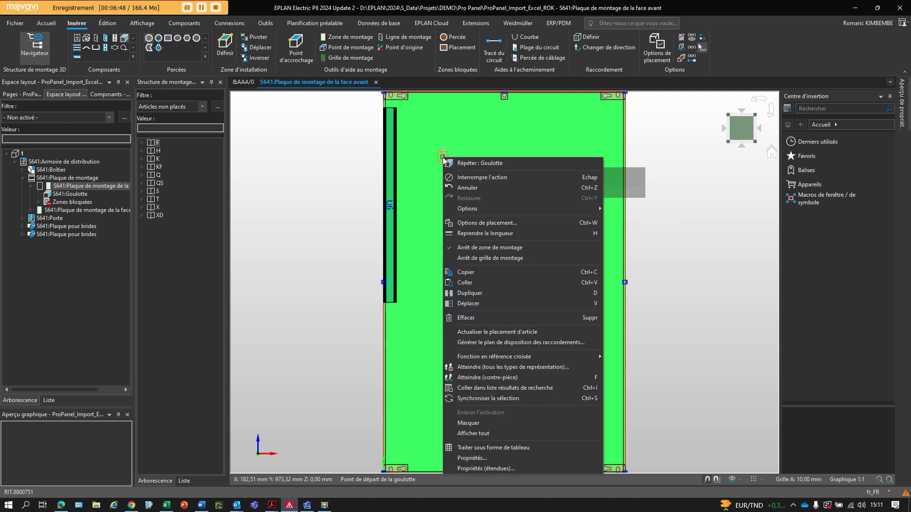
pyautogui.click(476, 233)
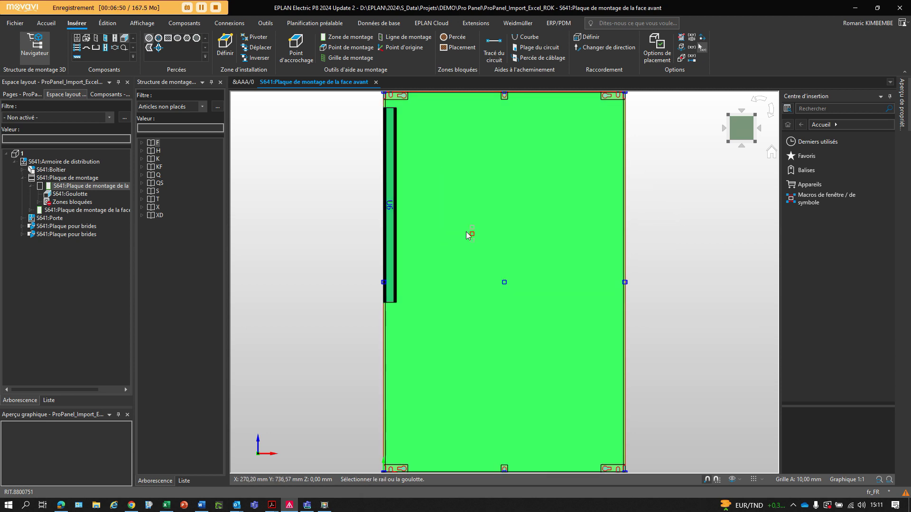
pyautogui.click(390, 172)
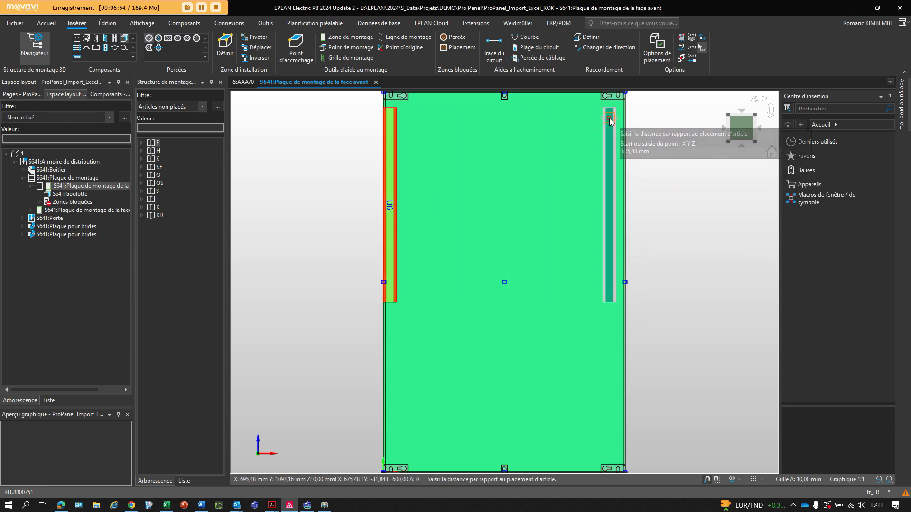
pyautogui.moveTo(609, 118); pyautogui.dragTo(568, 150, button='middle')
pyautogui.scroll(2, 569, 148)
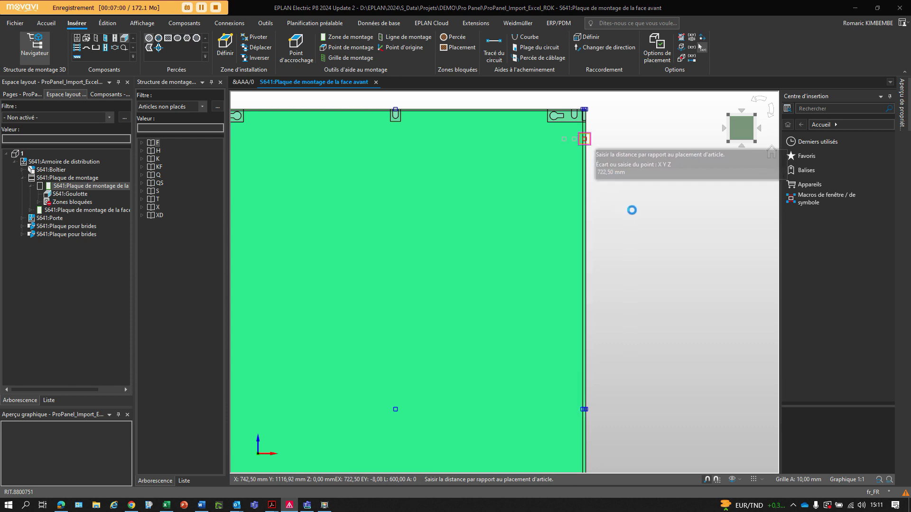
pyautogui.click(590, 218)
# Place a horizontal cable duct 662.5 mm long from U6's upper-right corner to U7's upper-left corner
pyautogui.moveTo(463, 219); pyautogui.dragTo(620, 331, button='middle')
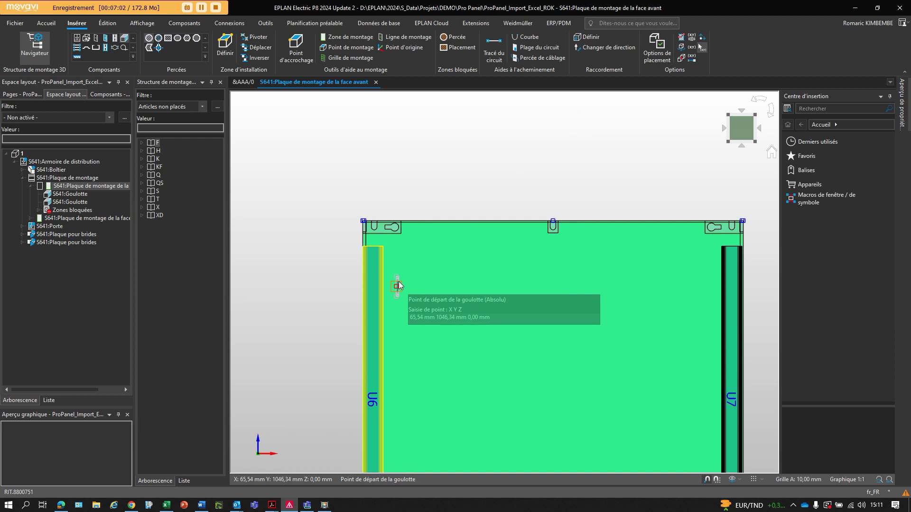
pyautogui.scroll(3, 400, 261)
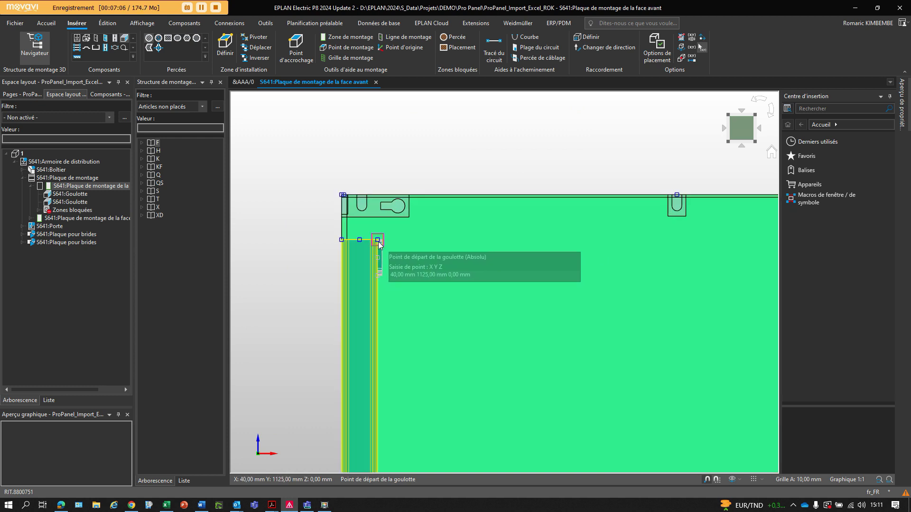
pyautogui.click(379, 242)
pyautogui.moveTo(680, 262)
pyautogui.mouseDown(button='middle')
pyautogui.moveTo(476, 301)
pyautogui.moveTo(412, 300)
pyautogui.mouseUp(button='middle')
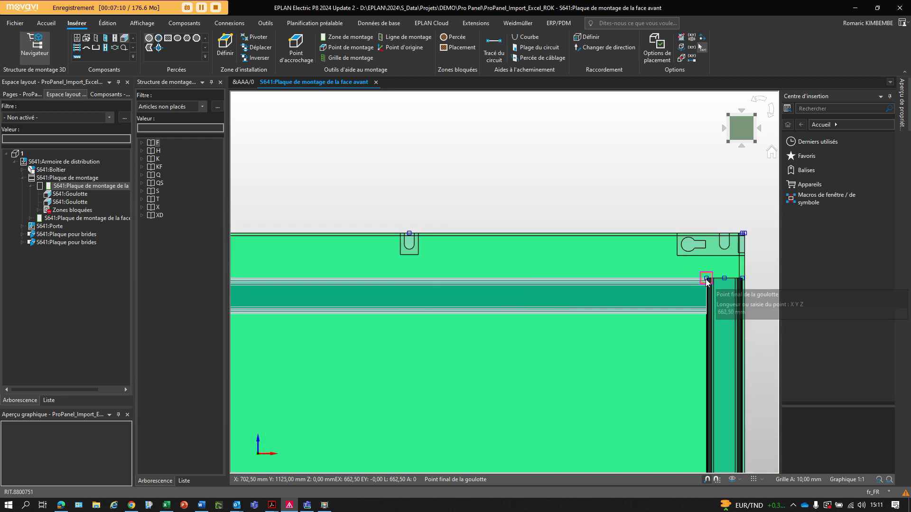
pyautogui.moveTo(487, 354); pyautogui.dragTo(584, 242, button='middle')
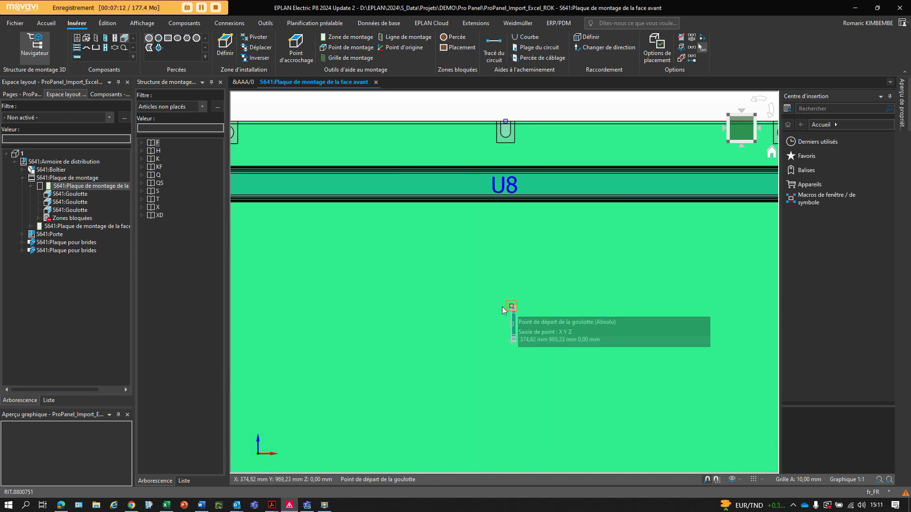
# Start another horizontal cable duct by adopting the length of the upper horizontal duct U8
pyautogui.rightClick(472, 307)
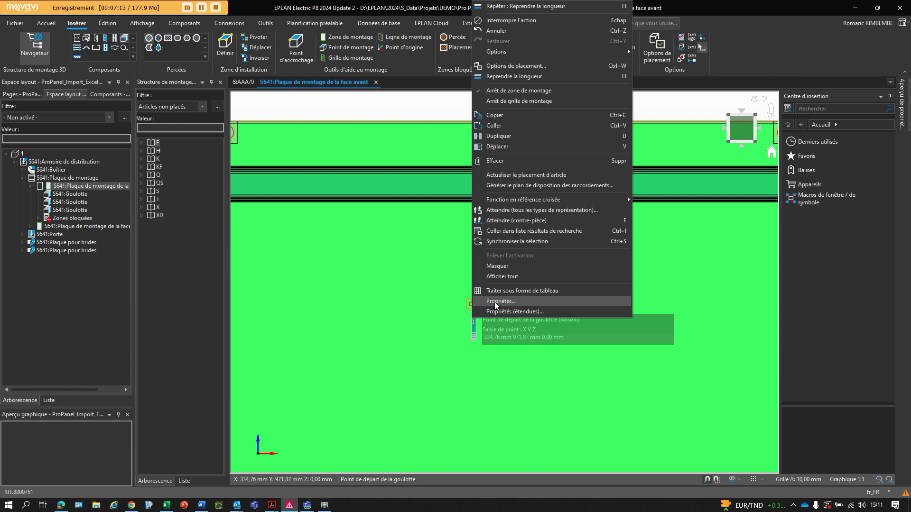
pyautogui.click(492, 95)
pyautogui.click(467, 180)
pyautogui.moveTo(446, 343); pyautogui.dragTo(580, 98, button='middle')
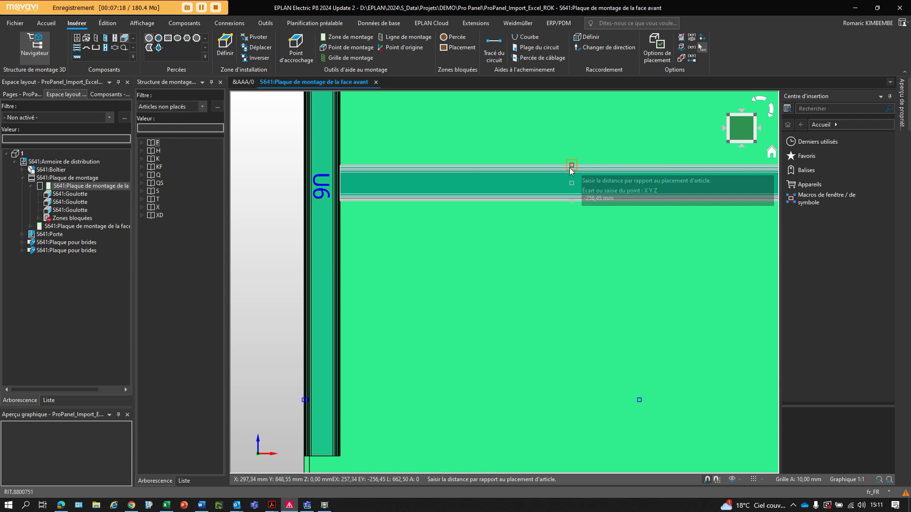
pyautogui.moveTo(517, 224); pyautogui.dragTo(525, 323, button='middle')
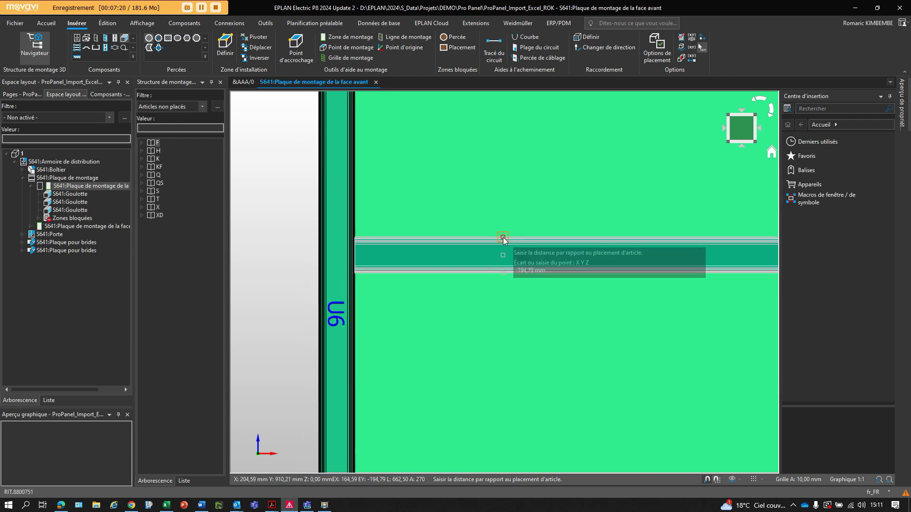
# Give the new duct a negative placement Y offset and place it 420 mm below U8, between the two vertical ducts
pyautogui.rightClick(503, 239)
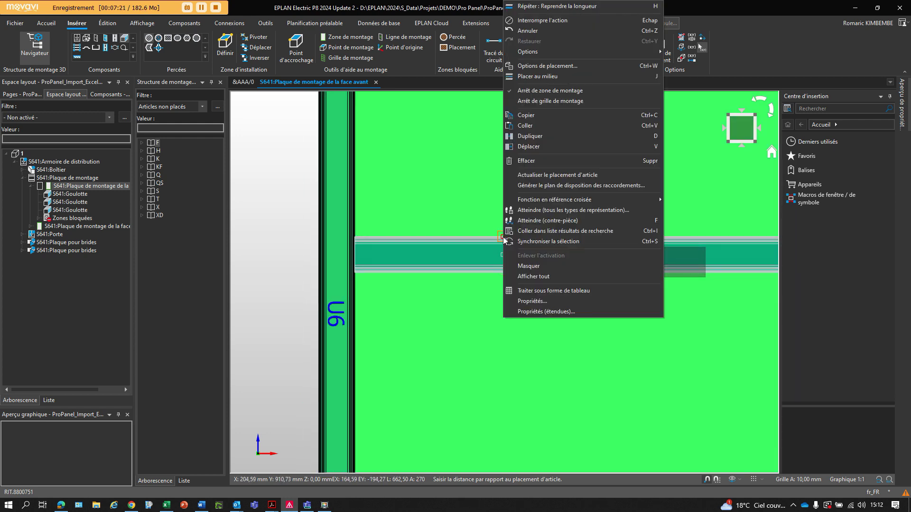
pyautogui.click(542, 69)
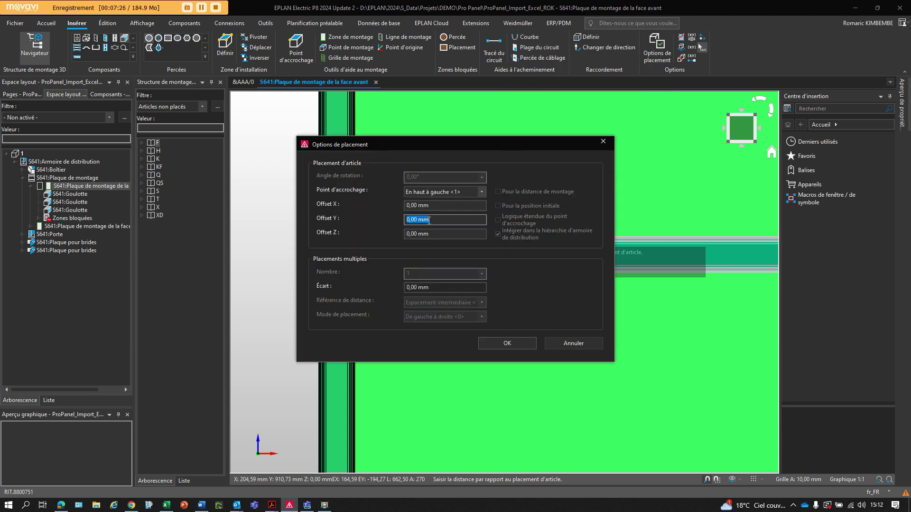
pyautogui.write('-')
pyautogui.click(506, 342)
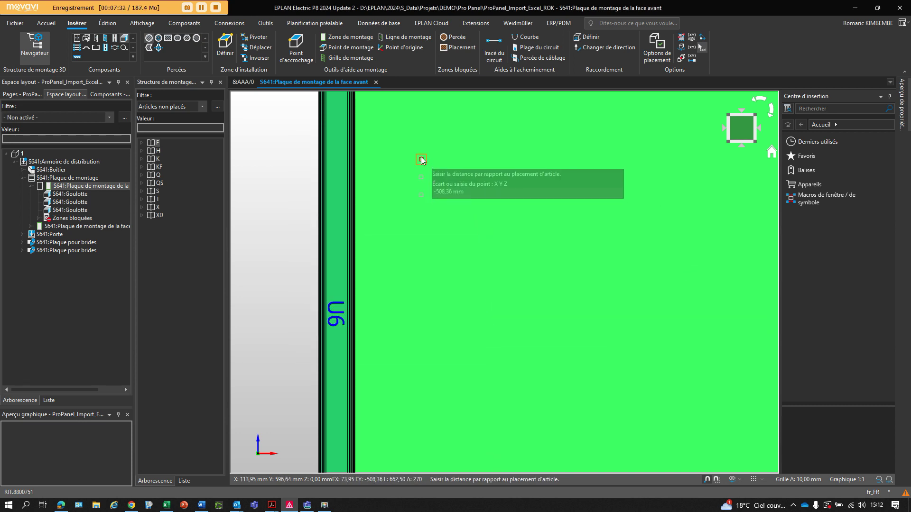
pyautogui.moveTo(421, 159); pyautogui.dragTo(434, 227, button='middle')
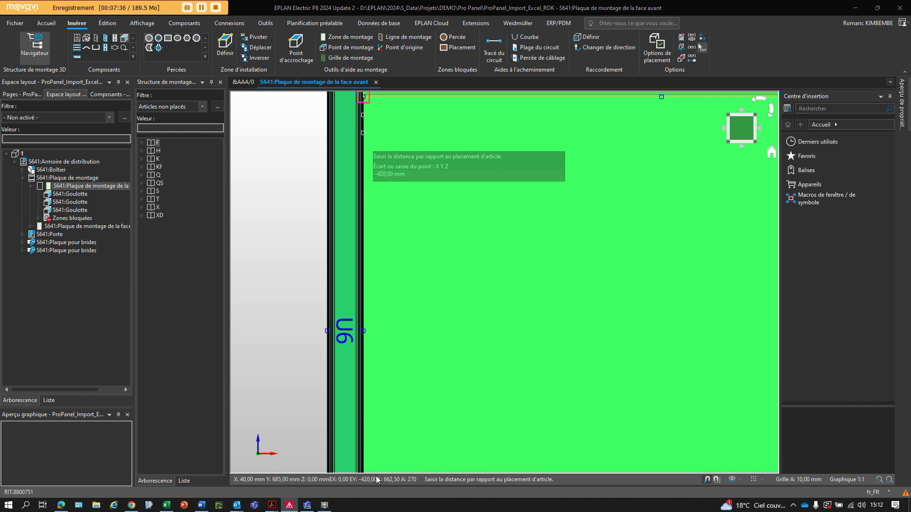
pyautogui.click(363, 144)
pyautogui.scroll(-5, 443, 387)
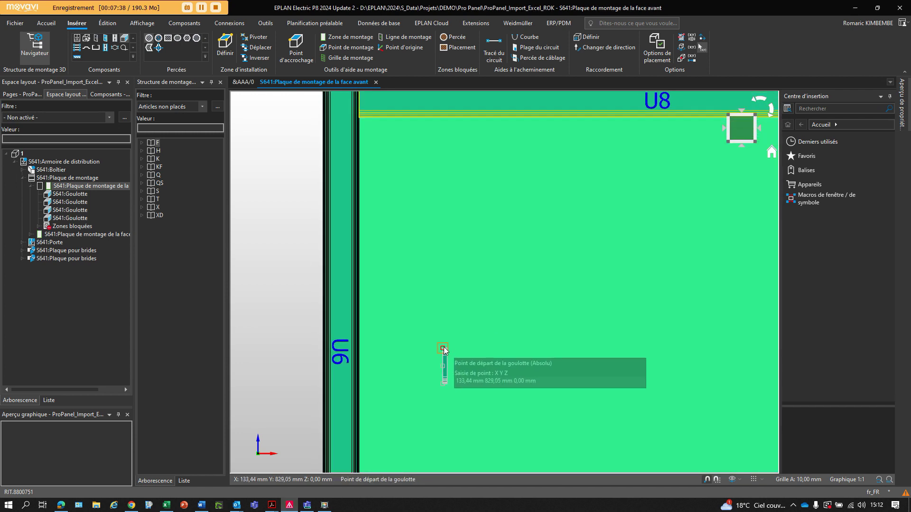
# Place another horizontal duct with U8's length midway between ducts U8 and U9, and end the duct placement
pyautogui.rightClick(505, 298)
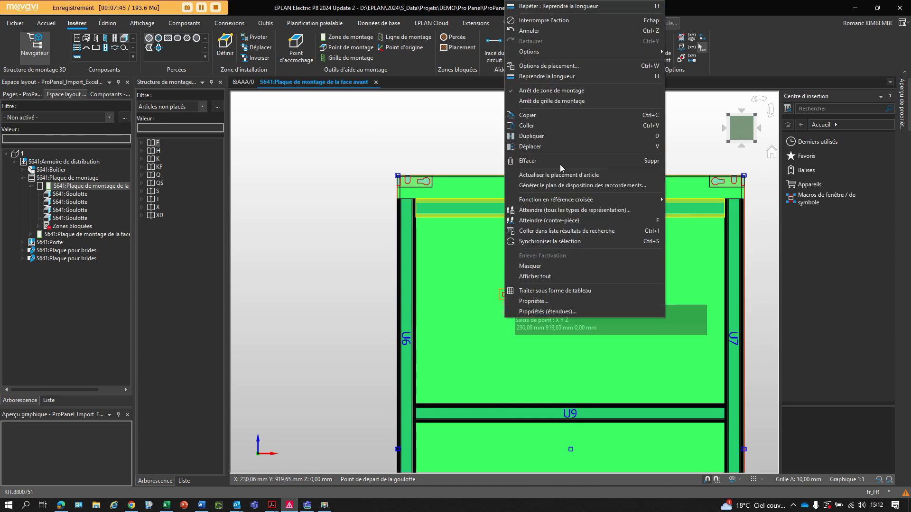
pyautogui.click(541, 76)
pyautogui.click(529, 208)
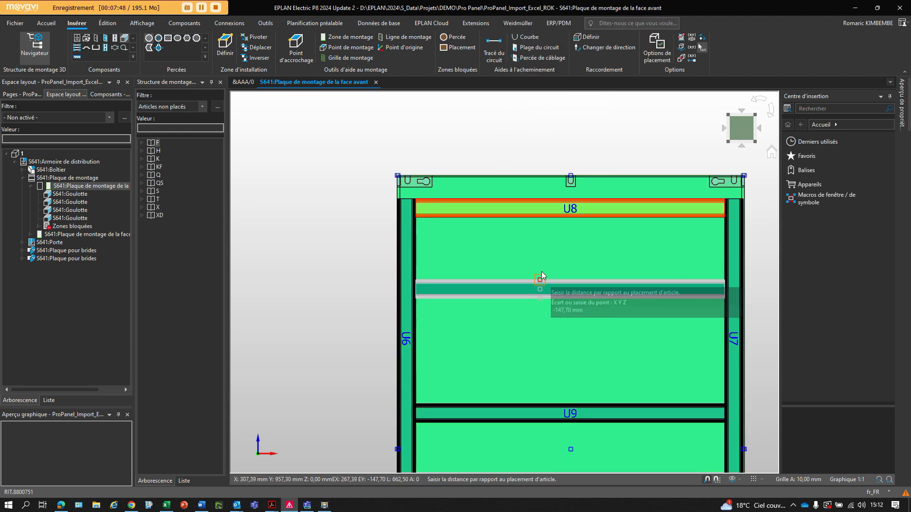
pyautogui.rightClick(548, 303)
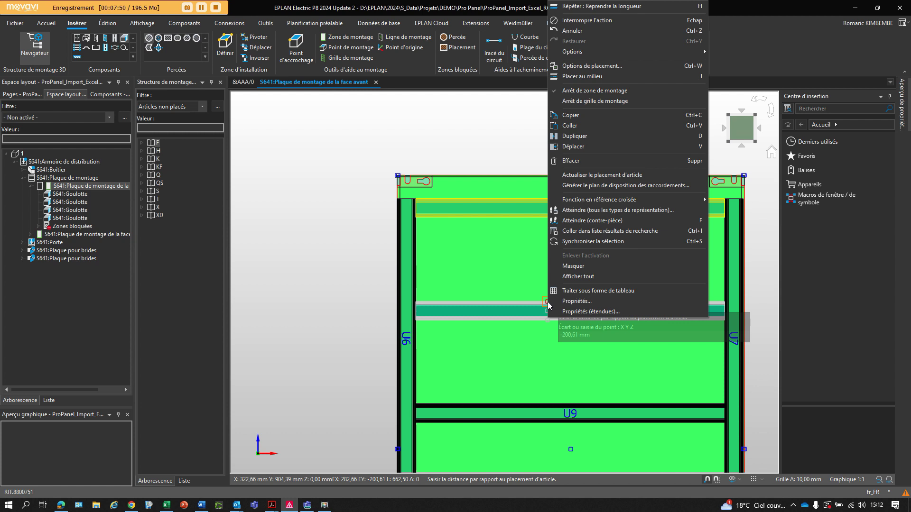
pyautogui.click(584, 75)
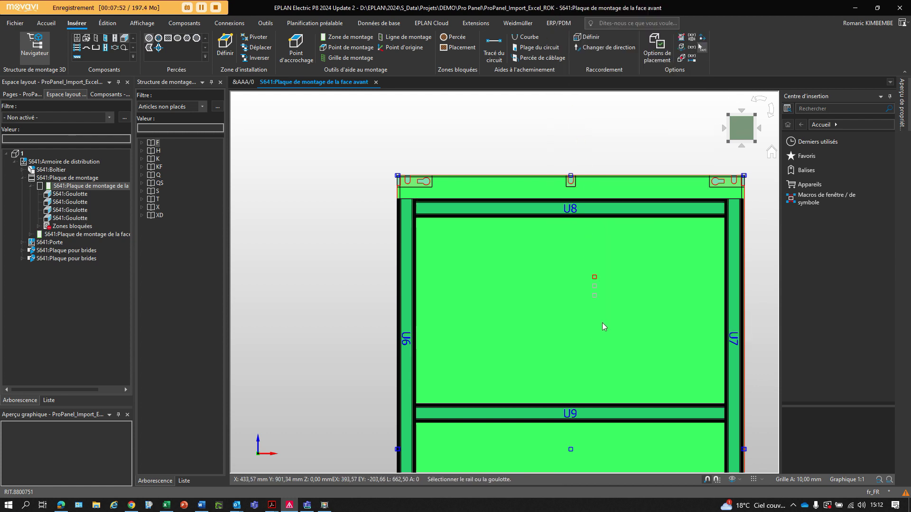
pyautogui.click(589, 414)
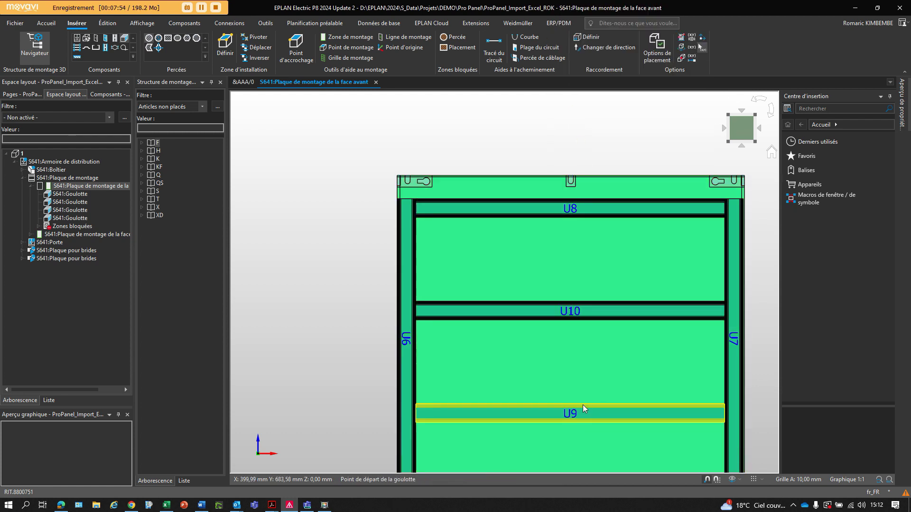
pyautogui.press('Escape')
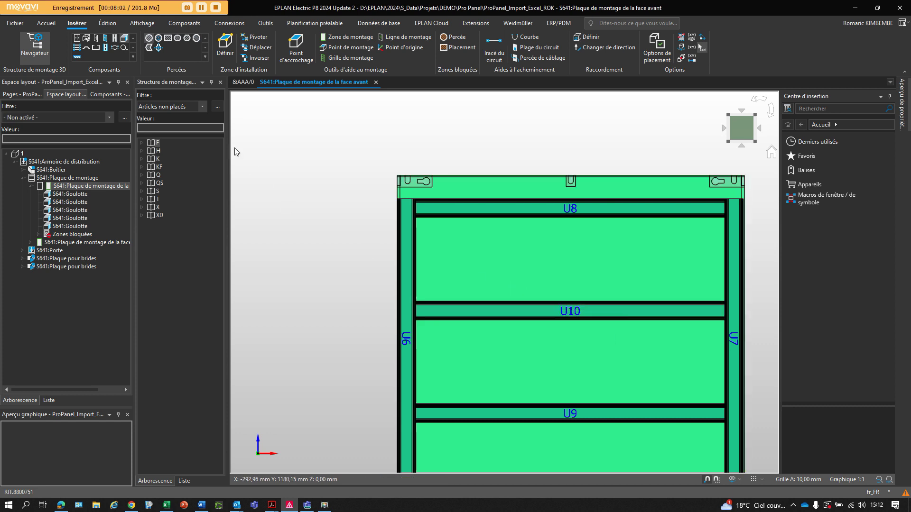
# Place a mounting rail, article RIT.2313150, with U8's length midway between ducts U8 and U10
pyautogui.click(115, 38)
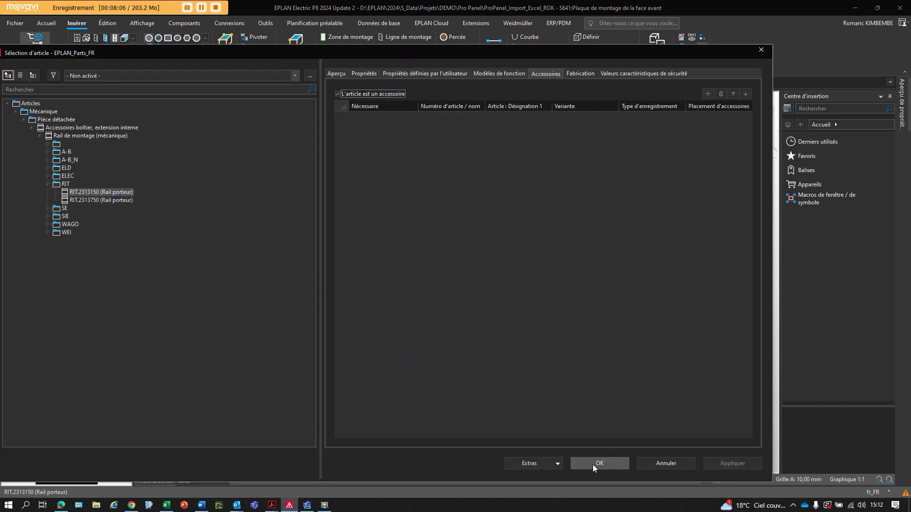
pyautogui.click(593, 465)
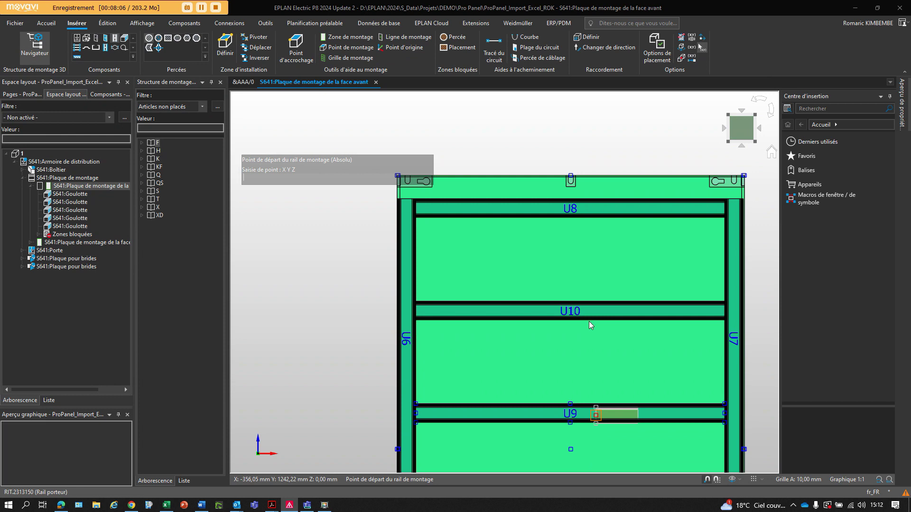
pyautogui.rightClick(484, 256)
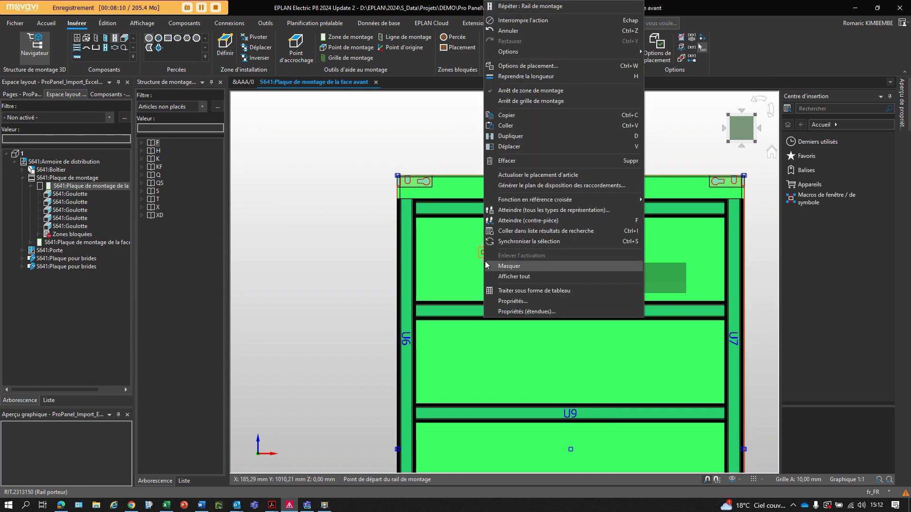
pyautogui.click(522, 76)
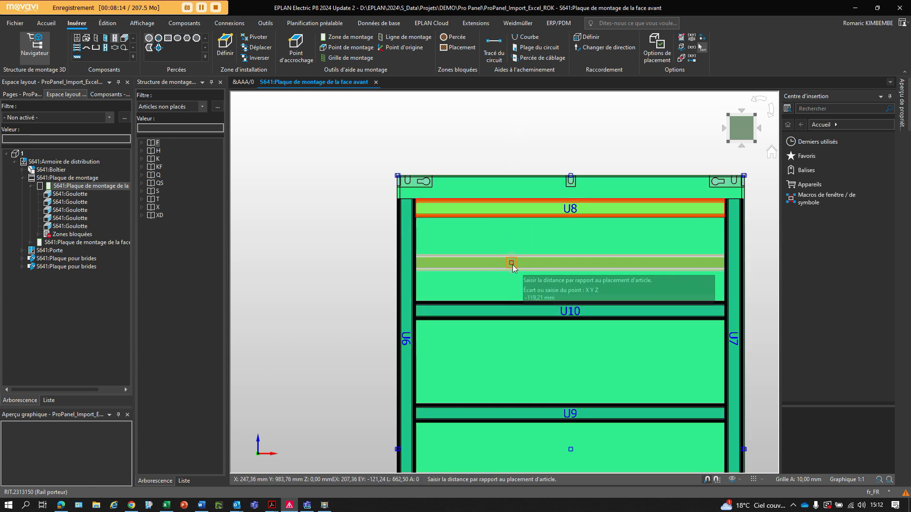
pyautogui.rightClick(519, 256)
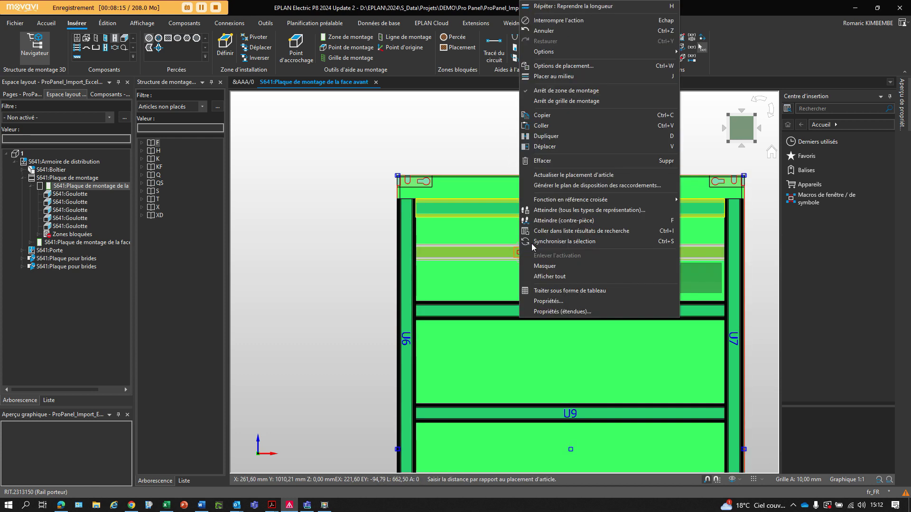
pyautogui.click(551, 78)
pyautogui.click(551, 310)
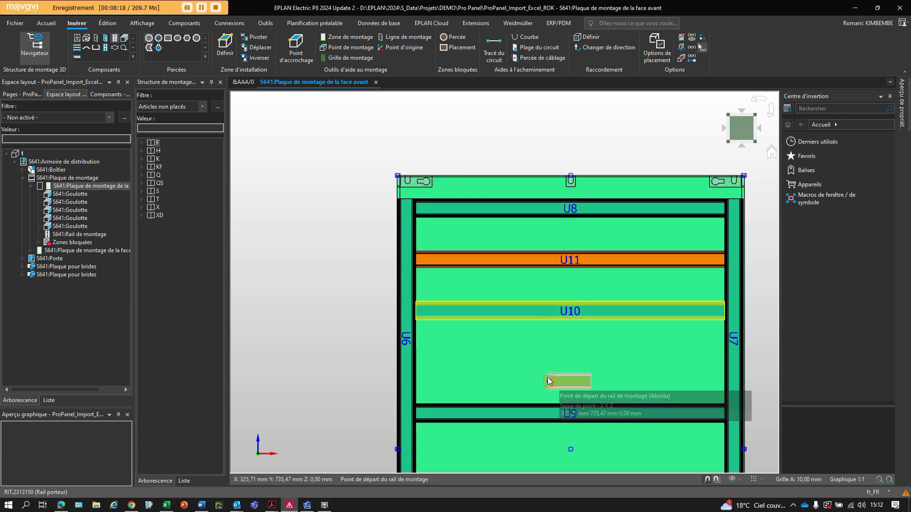
# Place a second mounting rail, article RIT.2313150, with duct U10's length midway between ducts U10 and U9
pyautogui.moveTo(547, 374); pyautogui.dragTo(541, 265, button='middle')
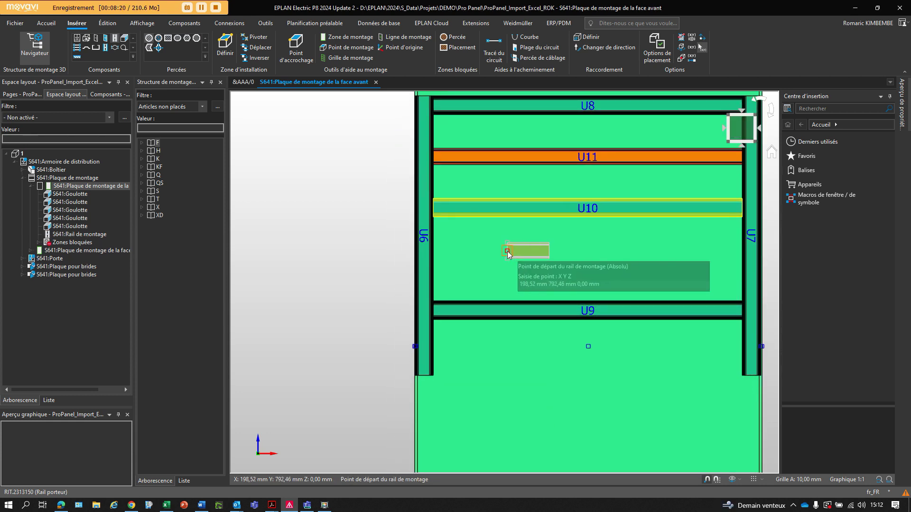
pyautogui.rightClick(506, 256)
pyautogui.click(530, 77)
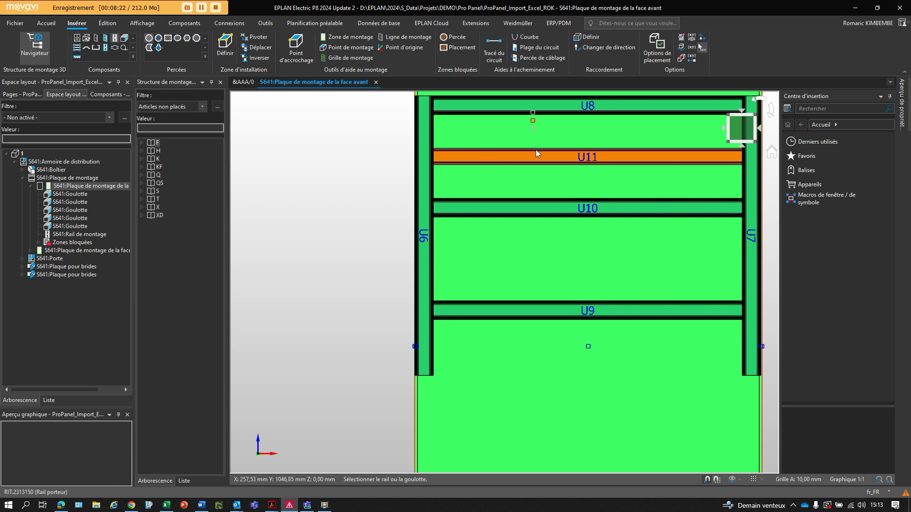
pyautogui.click(526, 216)
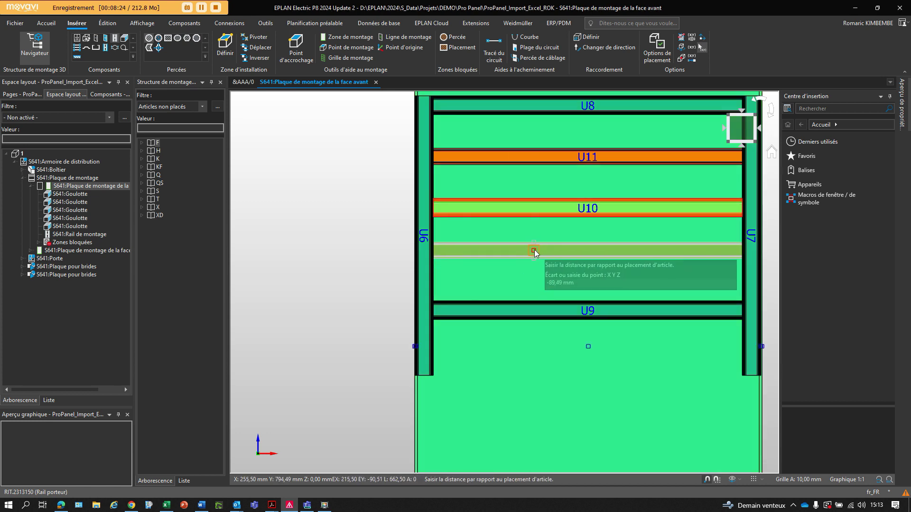
pyautogui.rightClick(535, 250)
pyautogui.click(561, 90)
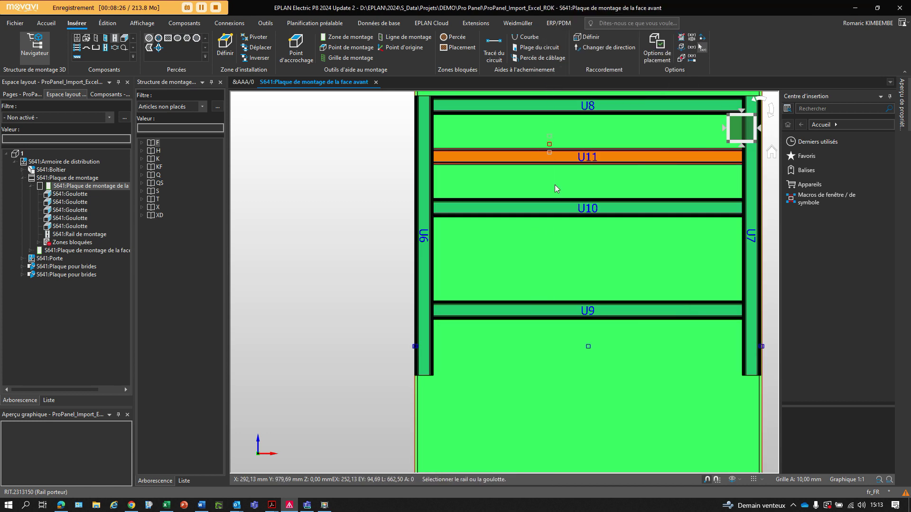
pyautogui.click(551, 311)
pyautogui.click(599, 357)
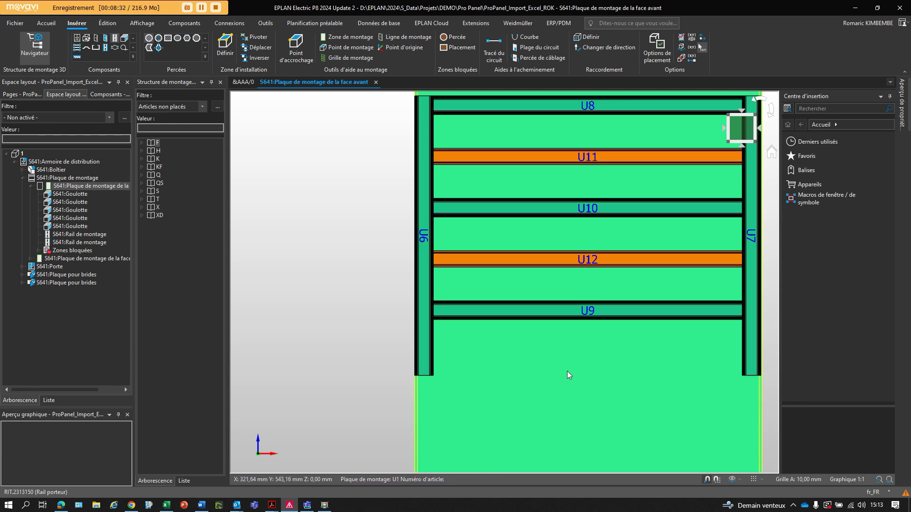
# Try to place devices Q1, Q3 and Q4 together on mounting rail U11
pyautogui.scroll(-1, 572, 367)
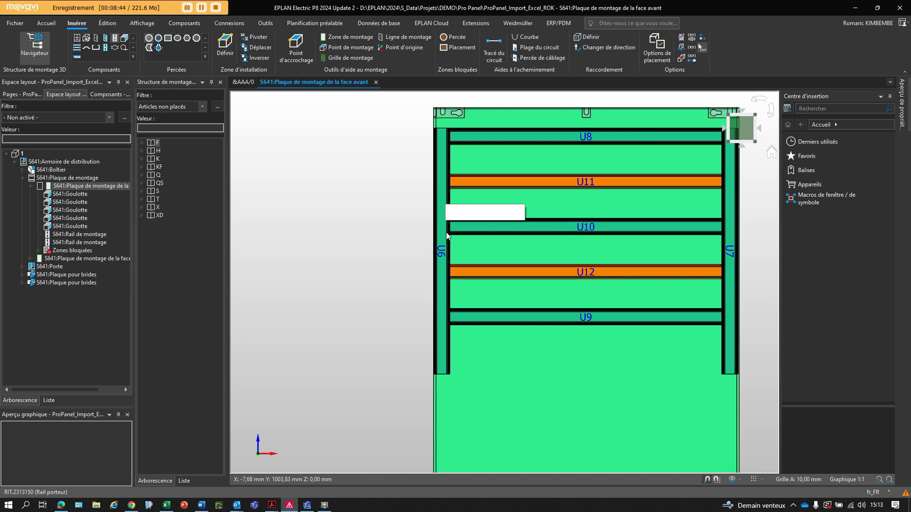
pyautogui.click(144, 177)
pyautogui.click(167, 184)
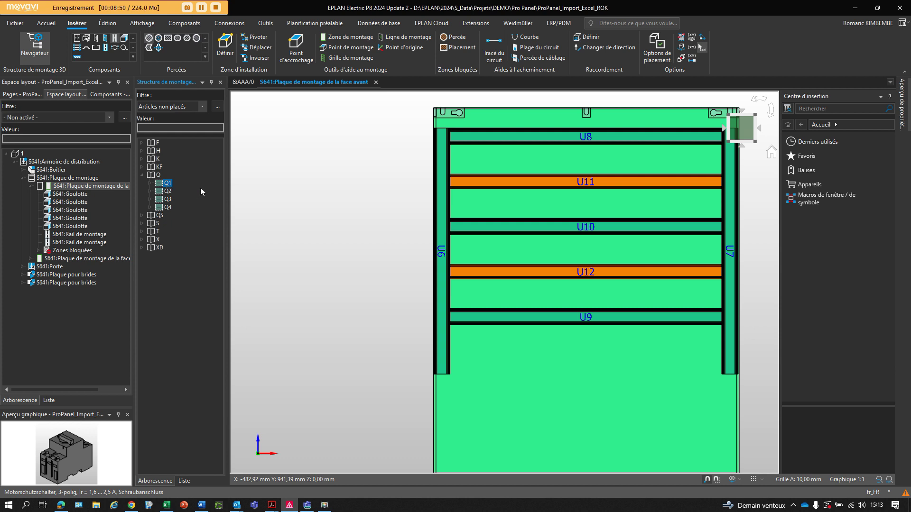
pyautogui.keyDown('shift'); pyautogui.click(167, 199); pyautogui.keyUp('shift')
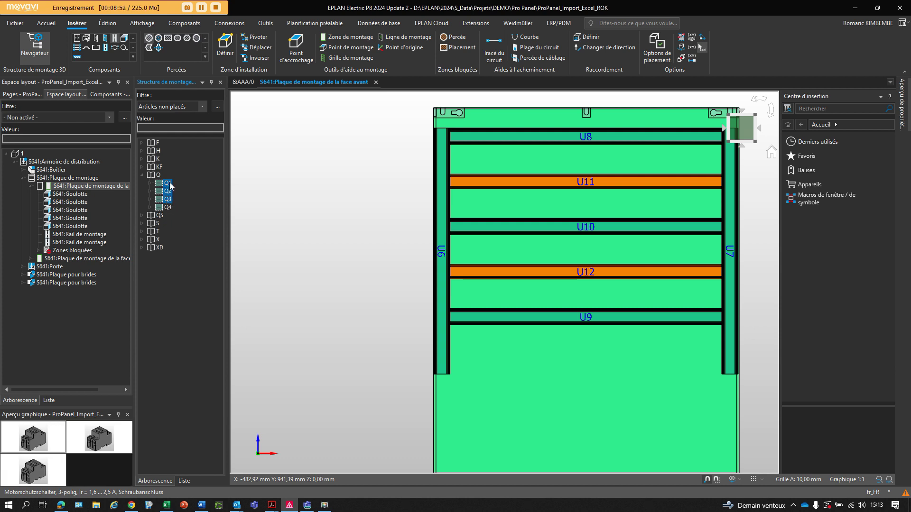
pyautogui.click(169, 184)
pyautogui.keyDown('shift'); pyautogui.click(168, 207); pyautogui.keyUp('shift')
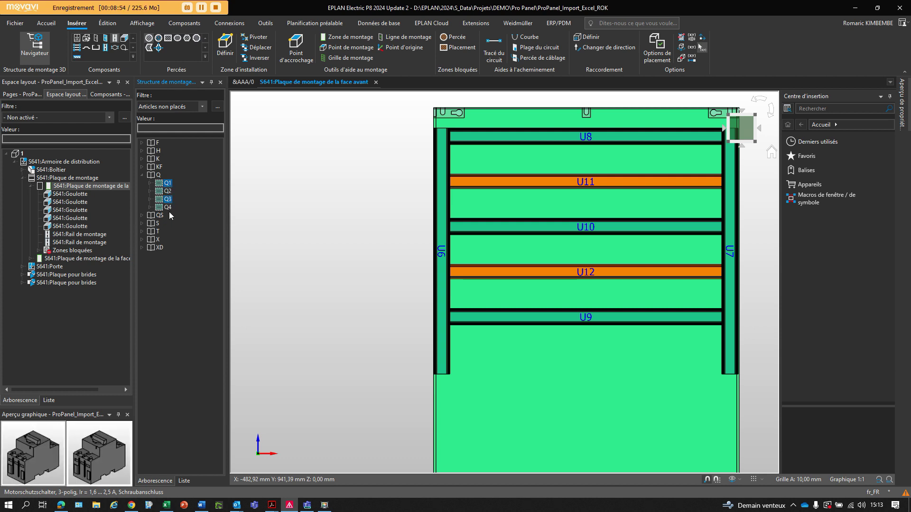
pyautogui.moveTo(166, 186); pyautogui.dragTo(510, 174)
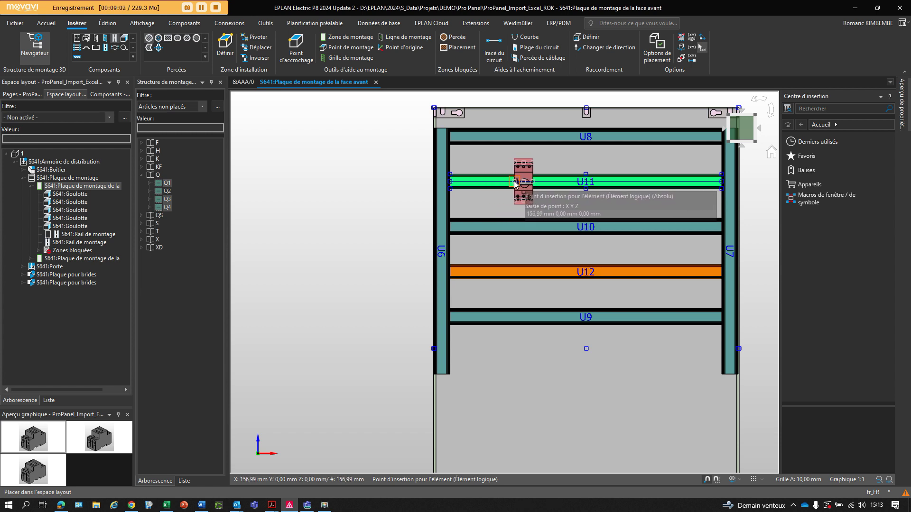
pyautogui.press('Escape')
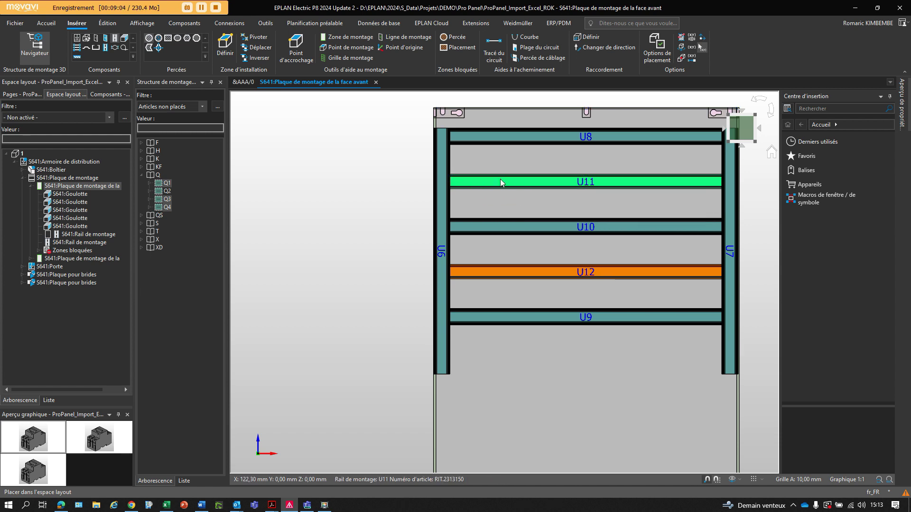
# Place the unplaced devices Q1, Q3 and Q4 side by side near the left end of mounting rail U11
pyautogui.click(142, 22)
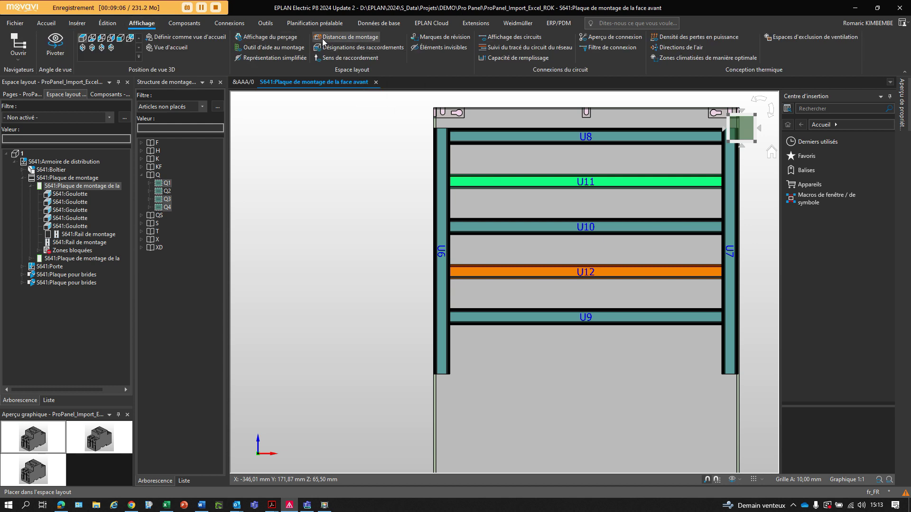
pyautogui.moveTo(167, 187); pyautogui.dragTo(380, 144)
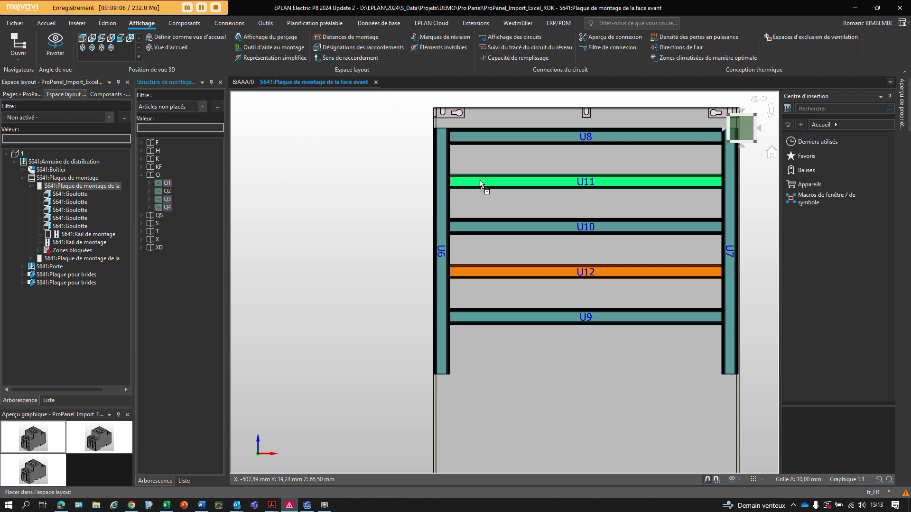
pyautogui.moveTo(480, 182); pyautogui.dragTo(484, 184)
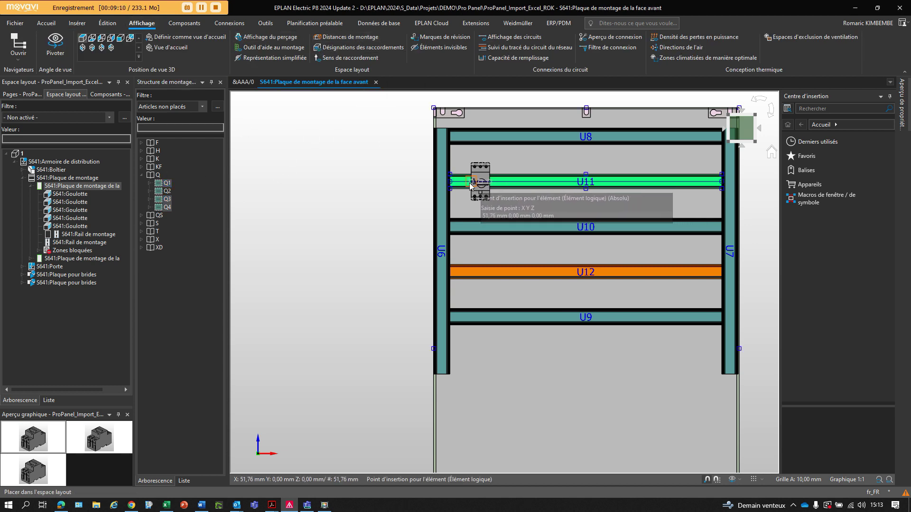
pyautogui.click(543, 234)
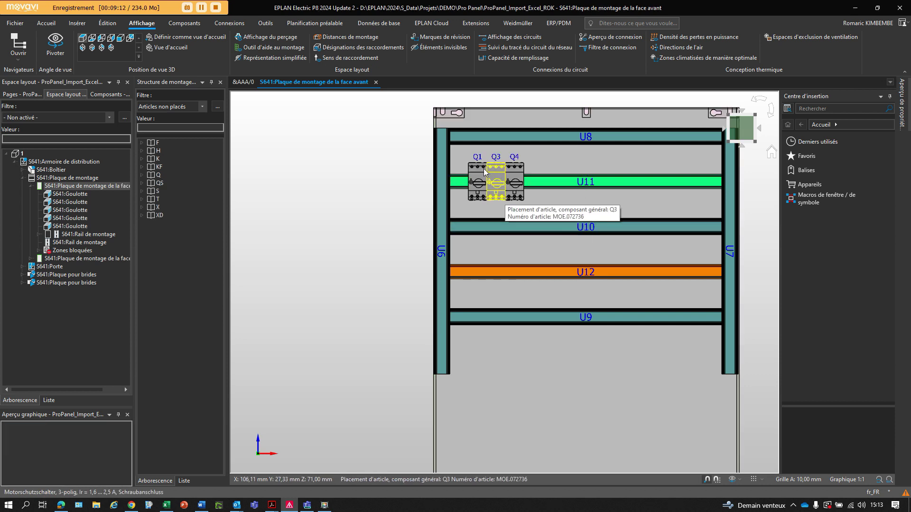
pyautogui.click(524, 183)
# Delete all the ducts, mounting rails and devices from the front mounting plate
pyautogui.scroll(-2, 465, 201)
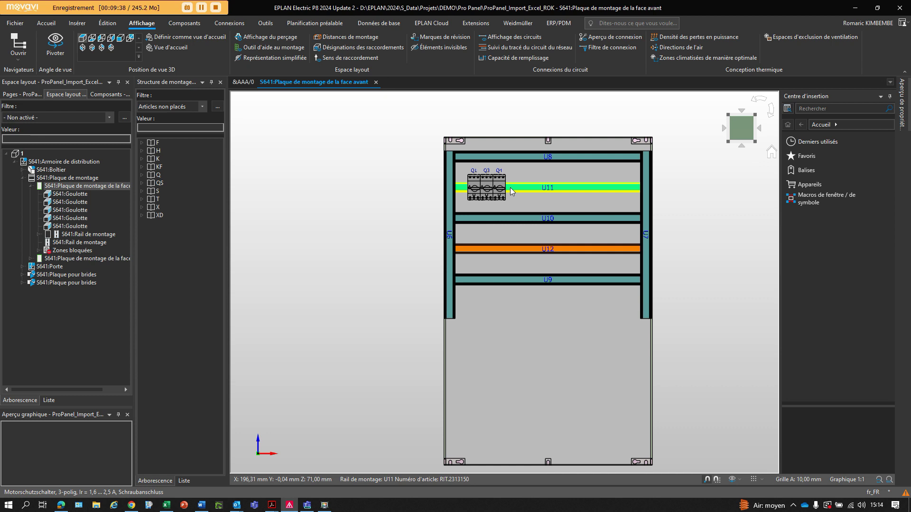
pyautogui.moveTo(400, 121); pyautogui.dragTo(695, 364)
pyautogui.press('Delete')
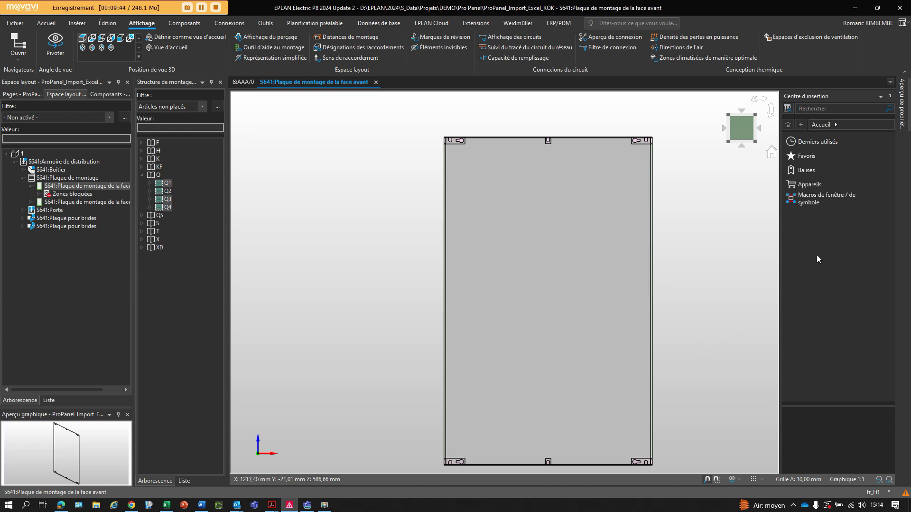
# Start inserting the Gabarit 1200X800 macro from the Gabarit de Montage tag and switch it to variant B
pyautogui.click(807, 170)
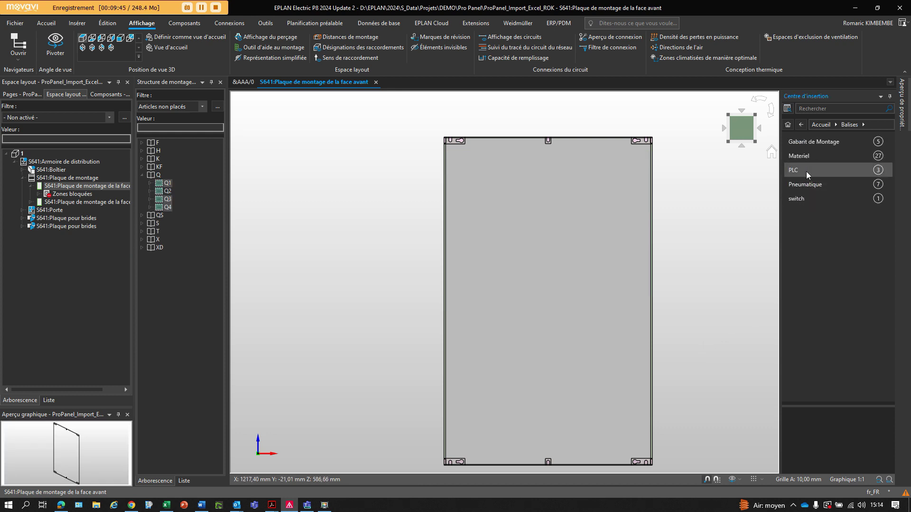
pyautogui.click(812, 142)
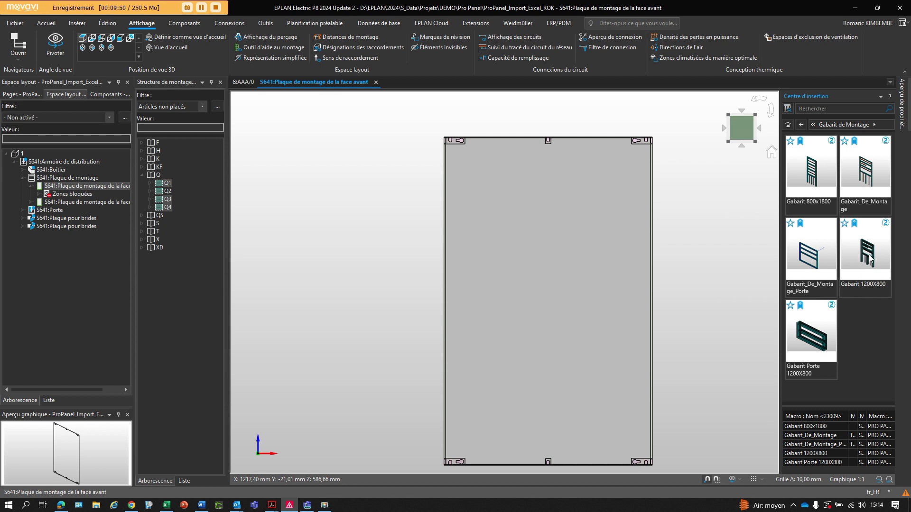
pyautogui.moveTo(866, 258); pyautogui.dragTo(453, 162)
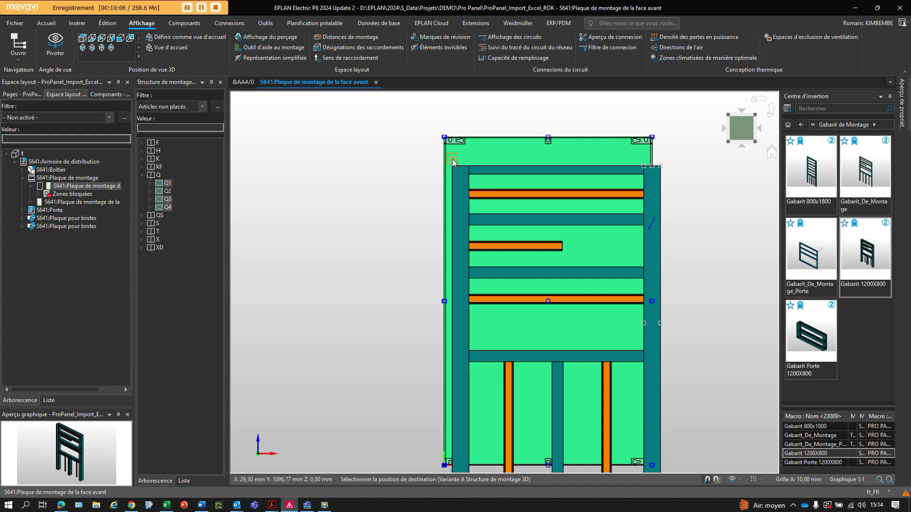
pyautogui.press('Tab')
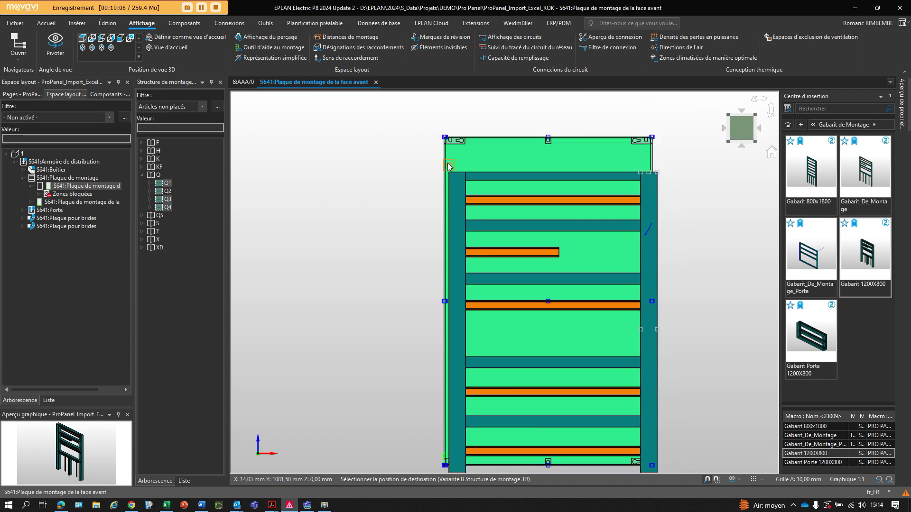
# Place the layout macro at the mounting plate's upper-left corner, using the Numéroter insertion mode with Lettre d'identification et compteur
pyautogui.scroll(5, 449, 165)
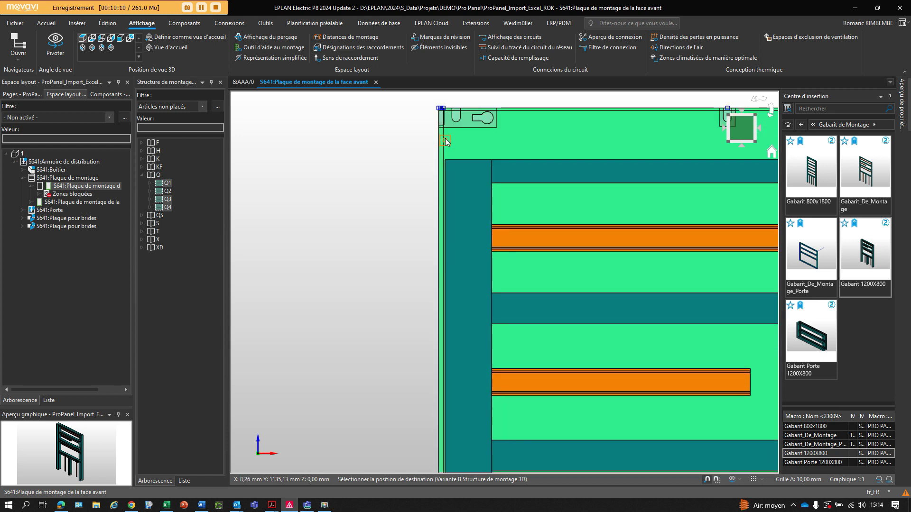
pyautogui.scroll(4, 445, 139)
pyautogui.scroll(3, 430, 177)
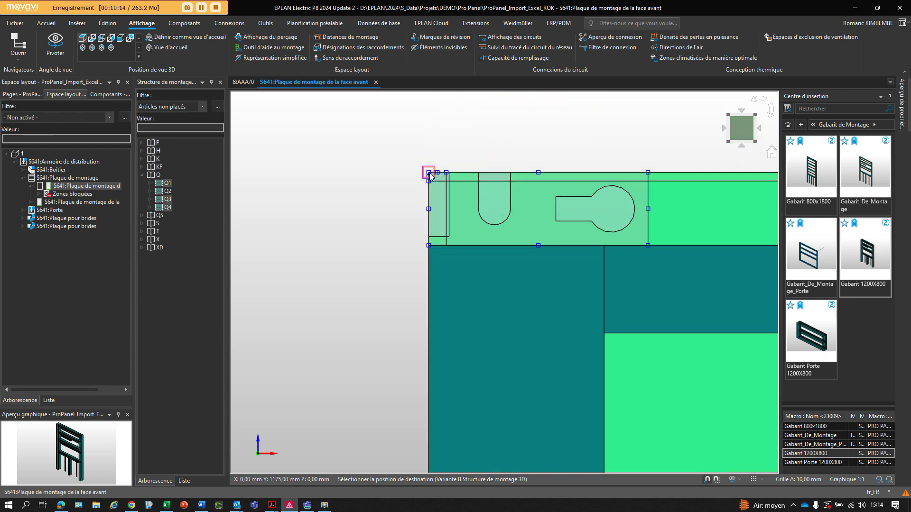
pyautogui.click(429, 177)
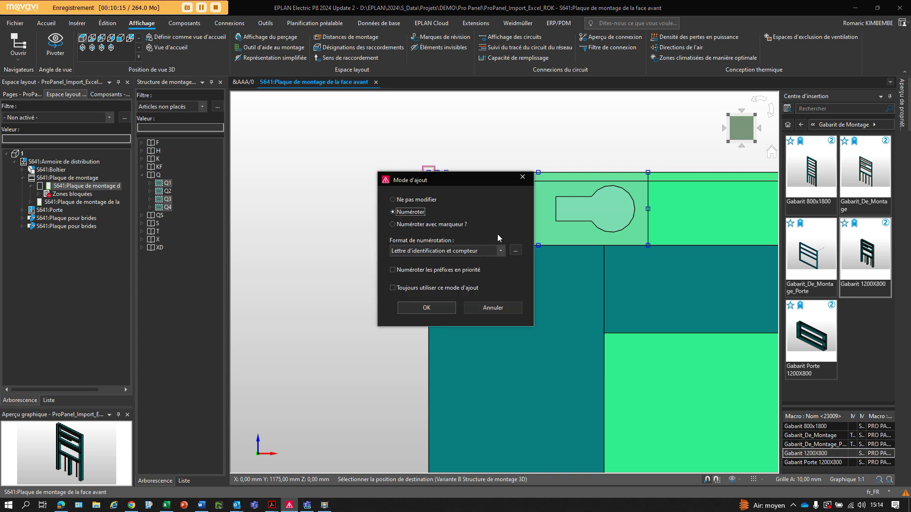
pyautogui.click(446, 308)
# Place the whole Q group, Q1 to Q4, near the left end of the uppermost mounting rail
pyautogui.scroll(-2, 385, 170)
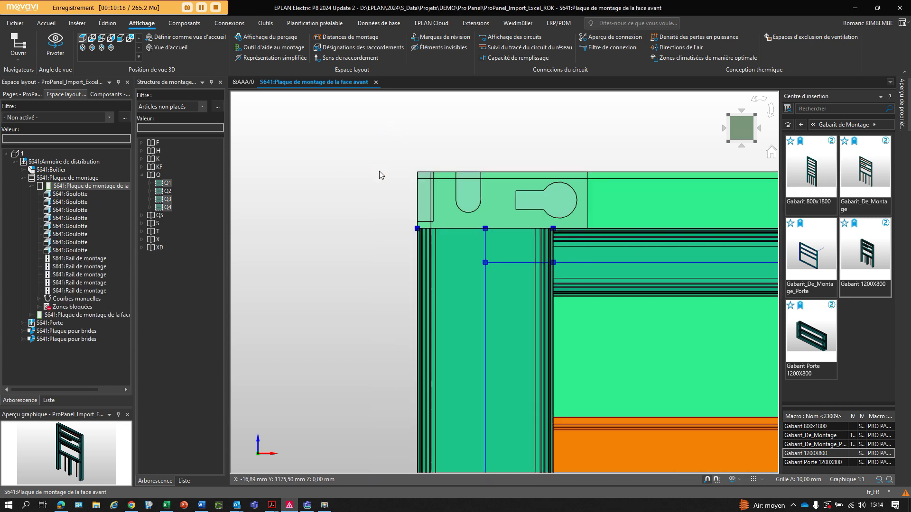
pyautogui.scroll(-5, 386, 161)
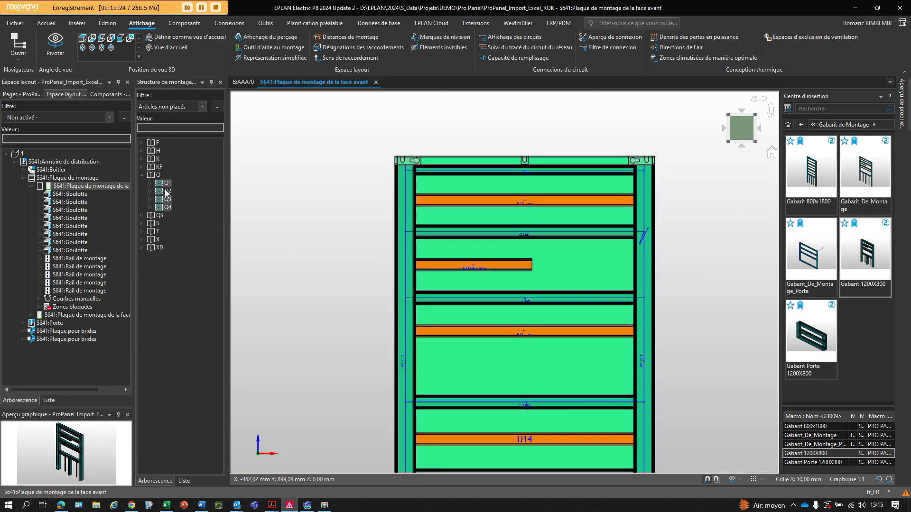
pyautogui.click(143, 175)
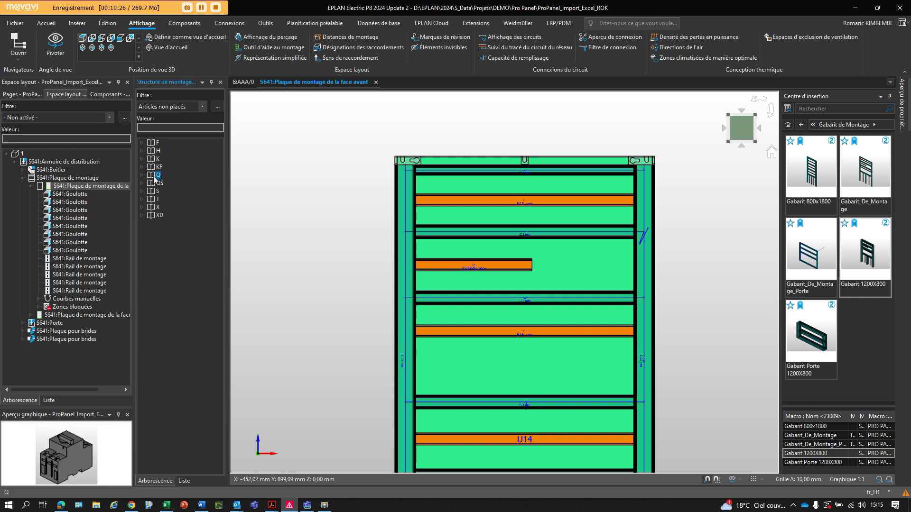
pyautogui.moveTo(157, 177); pyautogui.dragTo(430, 204)
pyautogui.click(435, 202)
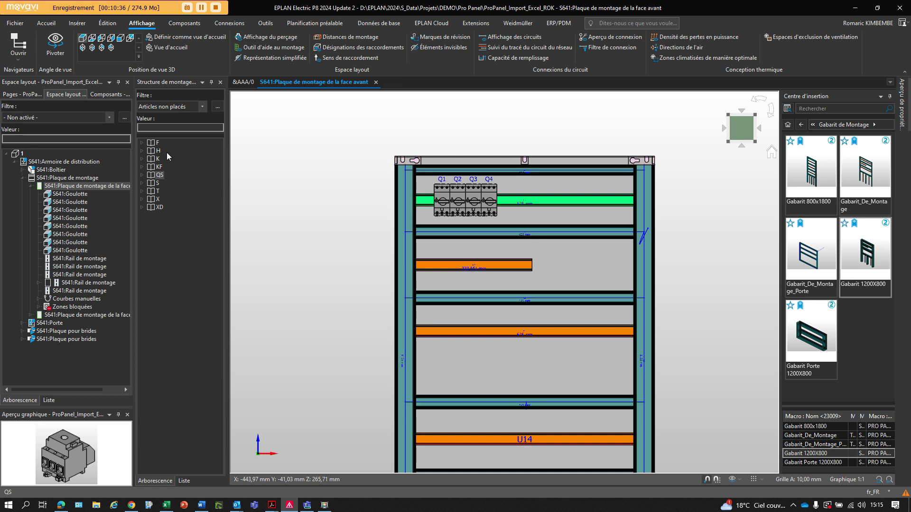
# Place the whole K group, K1 to K4, near the left end of the short mounting rail
pyautogui.click(141, 160)
pyautogui.moveTo(156, 159); pyautogui.dragTo(432, 267)
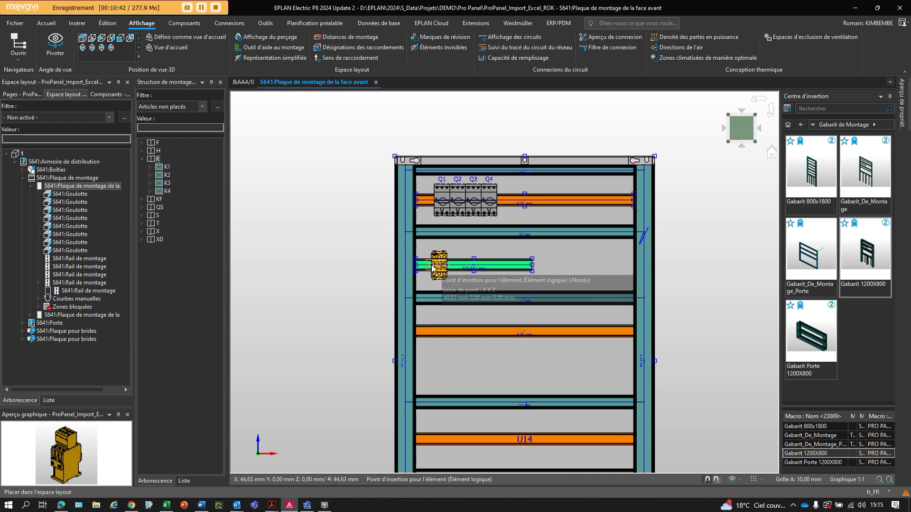
pyautogui.click(439, 266)
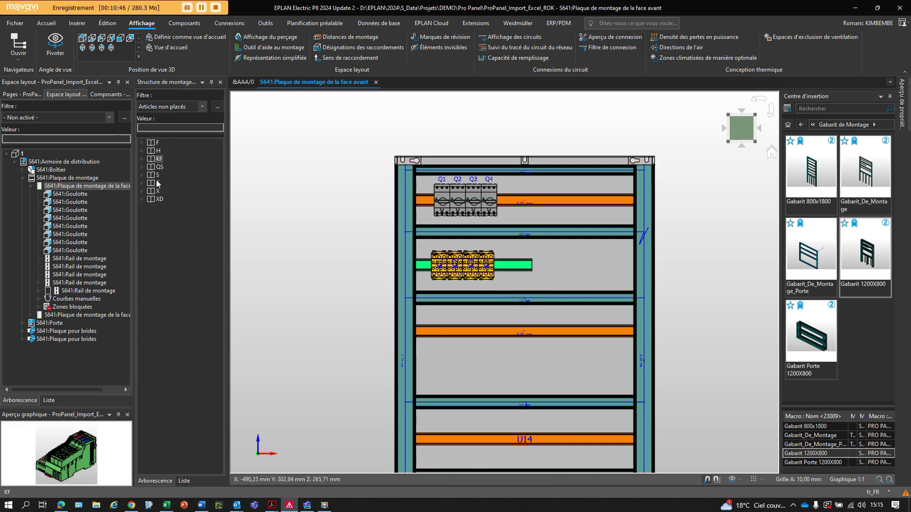
# Place the whole KF group, KF1 and KF2, near the left end of mounting rail U15
pyautogui.click(142, 160)
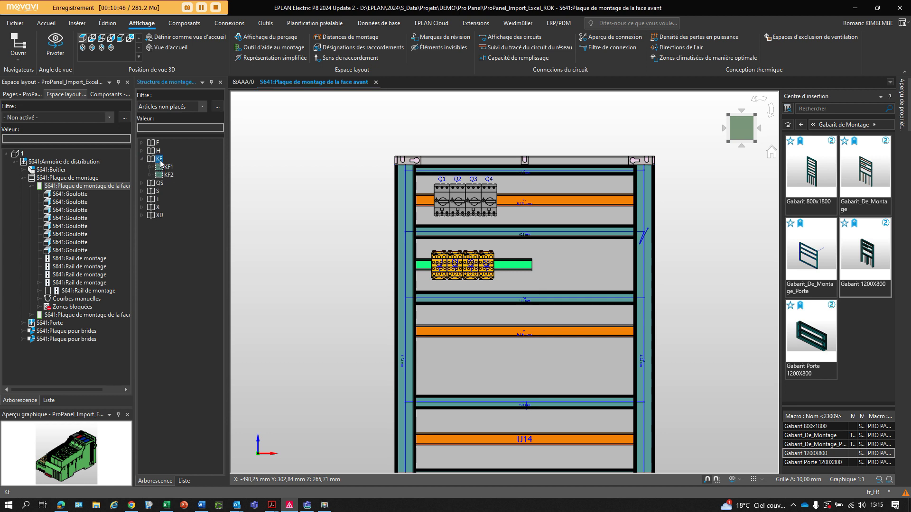
pyautogui.moveTo(160, 163); pyautogui.dragTo(430, 330)
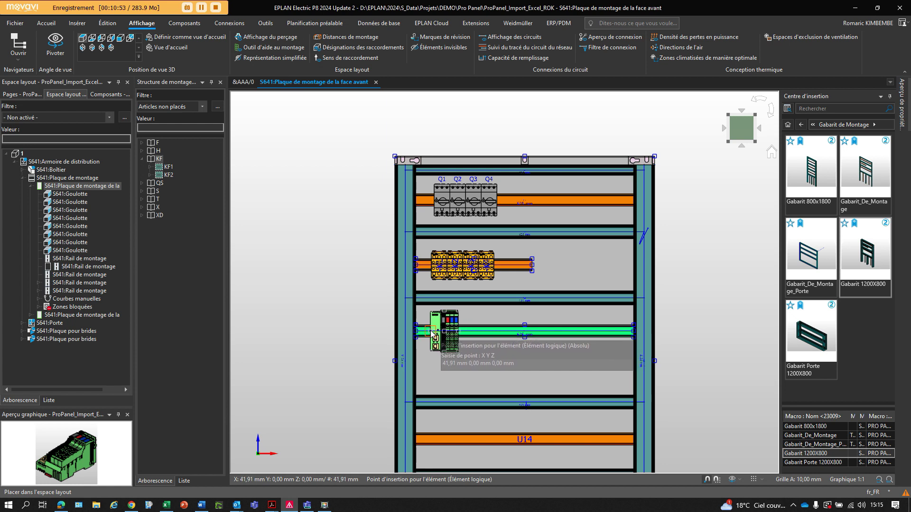
pyautogui.click(482, 383)
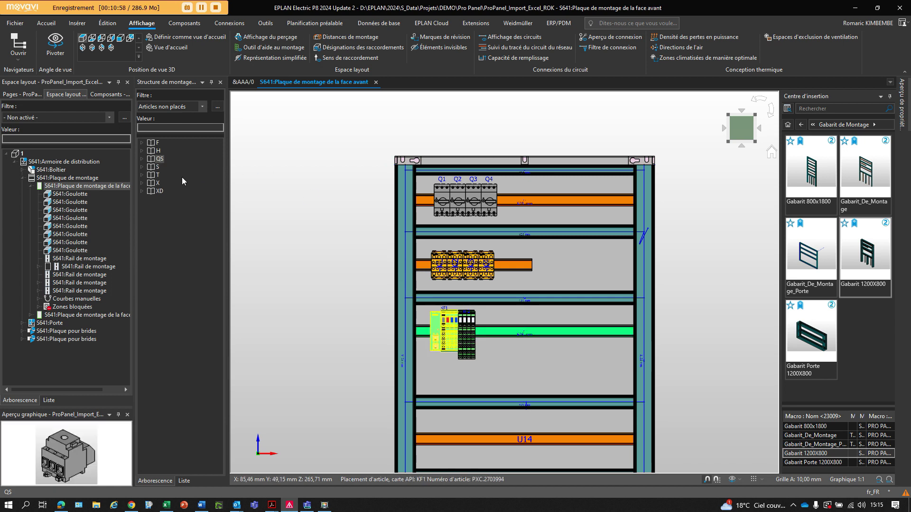
# Place the T group's device T1 directly on the mounting plate, to the right of the short mounting rail
pyautogui.click(157, 176)
pyautogui.moveTo(163, 167); pyautogui.dragTo(568, 264)
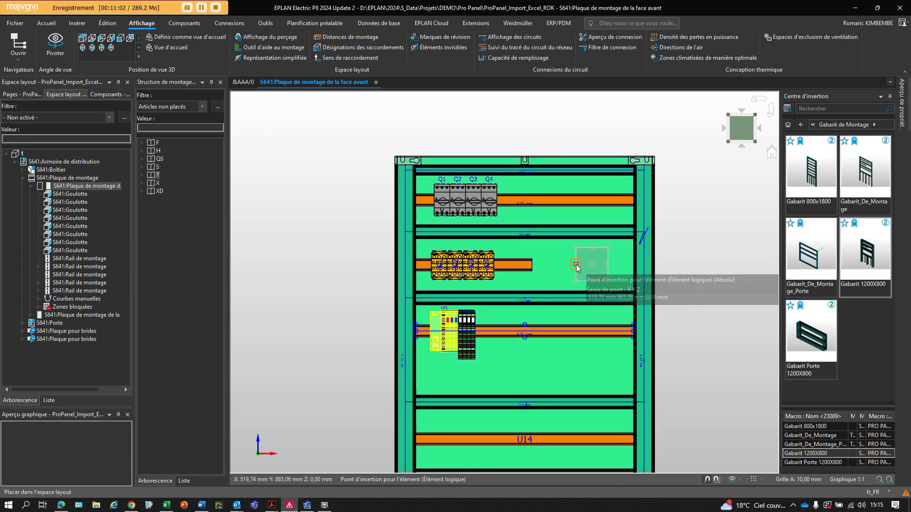
pyautogui.click(576, 263)
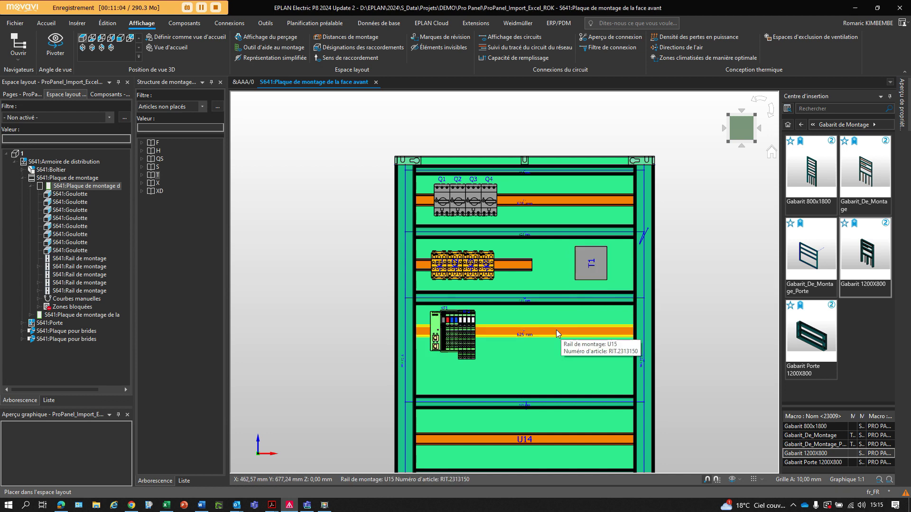
# Place the F group's device F1 toward the right end of mounting rail U15, at about 496 mm
pyautogui.click(159, 175)
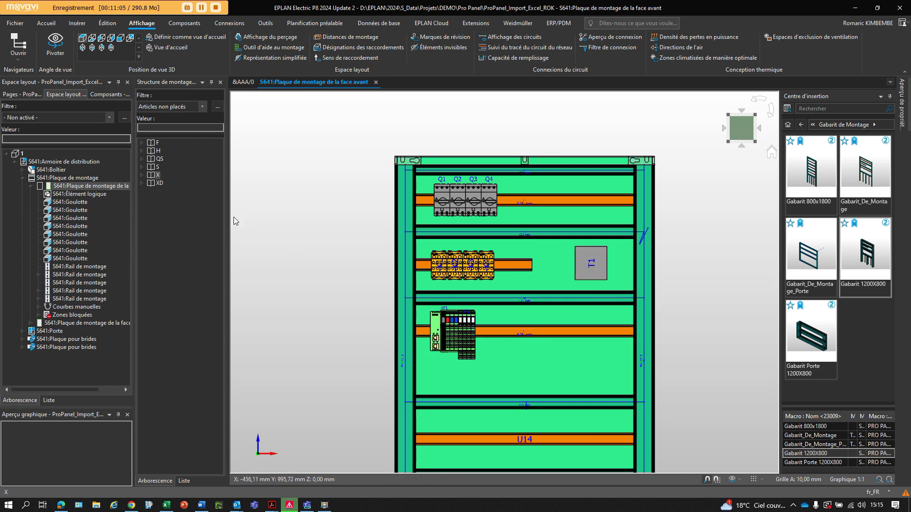
pyautogui.click(155, 143)
pyautogui.moveTo(155, 142); pyautogui.dragTo(565, 344)
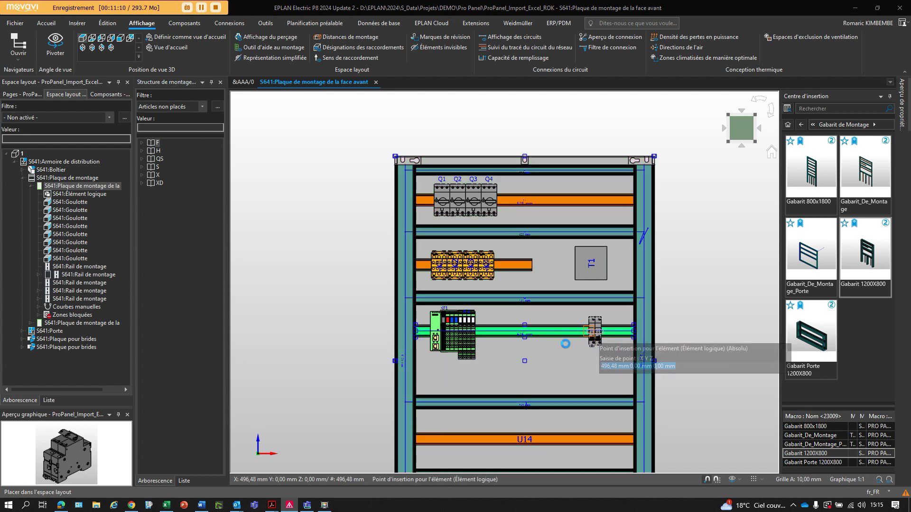
pyautogui.click(530, 343)
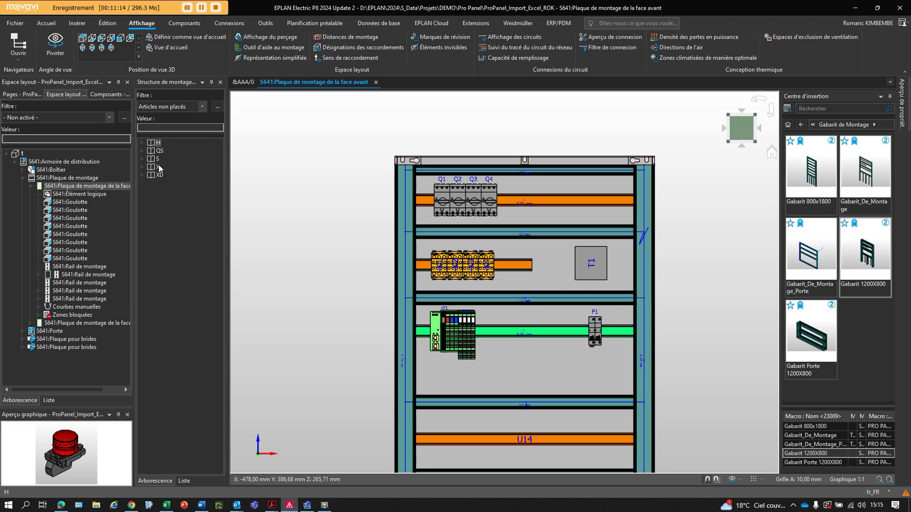
# Expand the QS group and place its first QS1 article near the right end of the uppermost mounting rail
pyautogui.click(141, 150)
pyautogui.moveTo(171, 163); pyautogui.dragTo(601, 220)
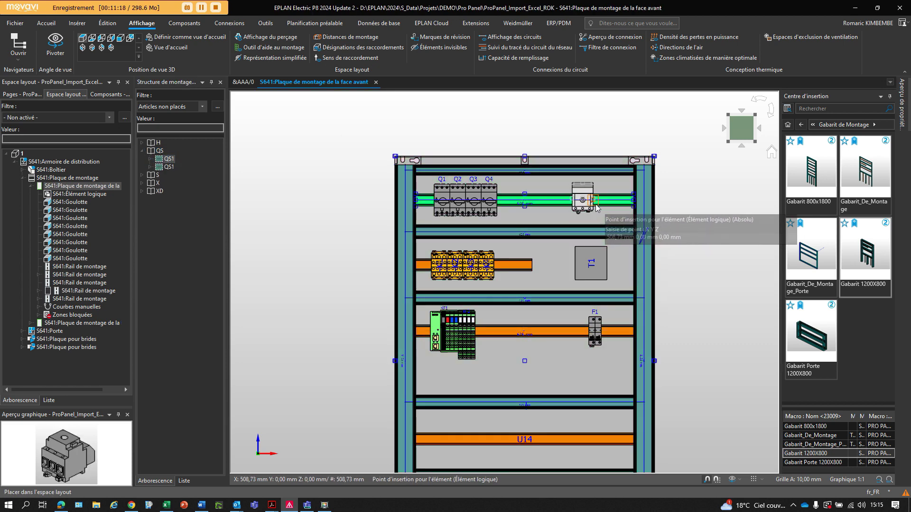
pyautogui.click(606, 207)
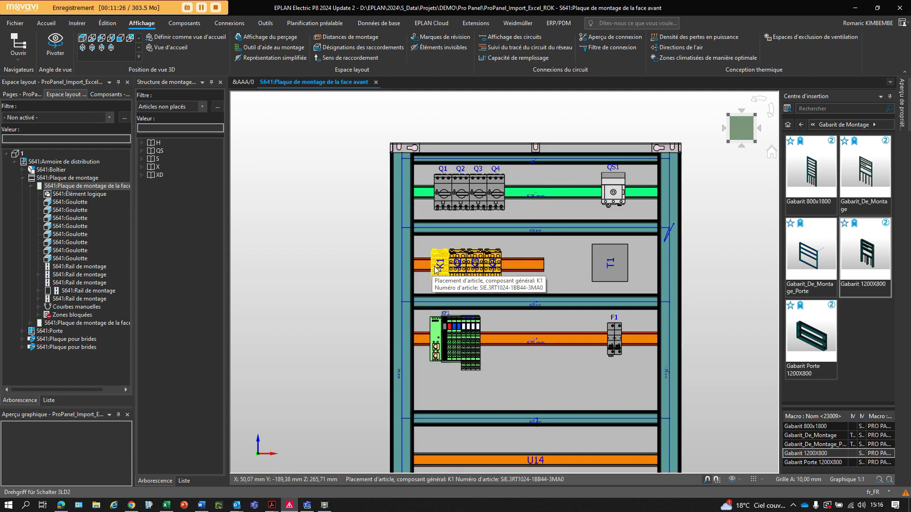
# Apply the contacteur3D property arrangement to the labels of all four contactors K1 to K4
pyautogui.scroll(3, 441, 269)
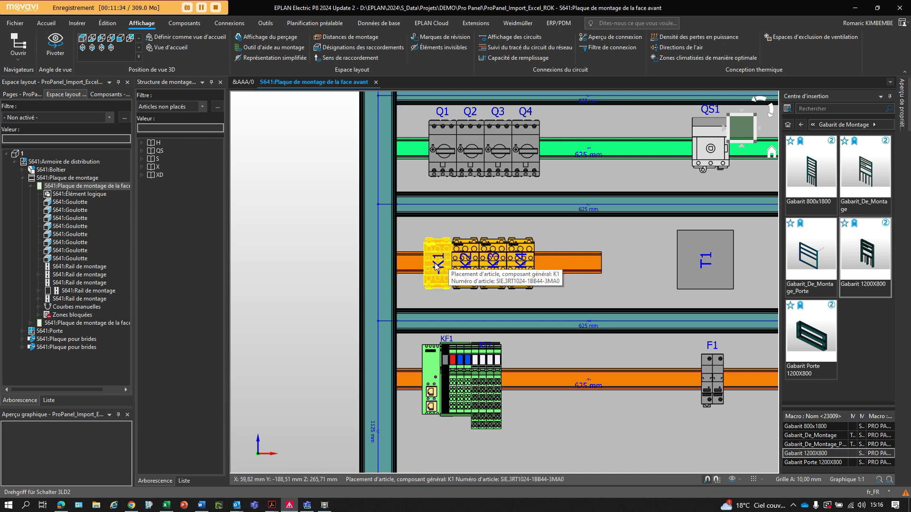
pyautogui.click(466, 271)
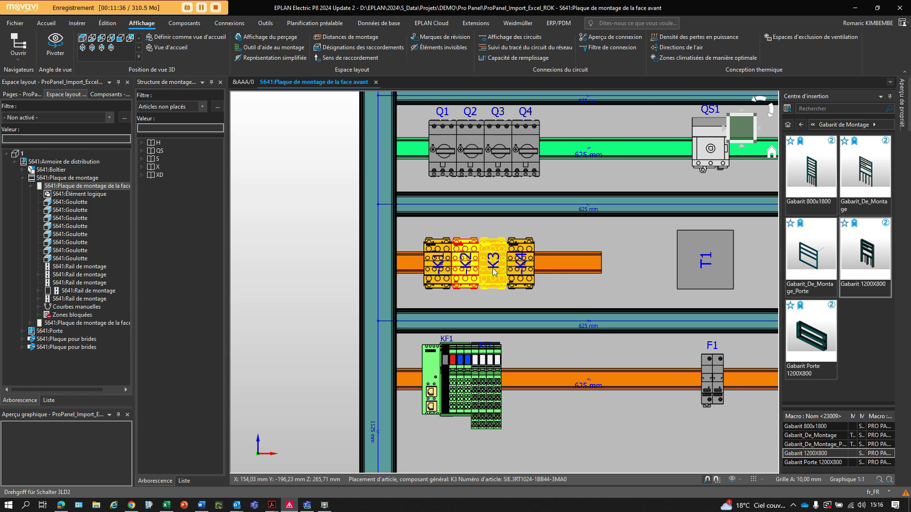
pyautogui.click(444, 270)
pyautogui.keyDown('ctrl'); pyautogui.click(466, 270); pyautogui.keyUp('ctrl')
pyautogui.keyDown('ctrl'); pyautogui.click(491, 268); pyautogui.keyUp('ctrl')
pyautogui.keyDown('ctrl'); pyautogui.click(517, 266); pyautogui.keyUp('ctrl')
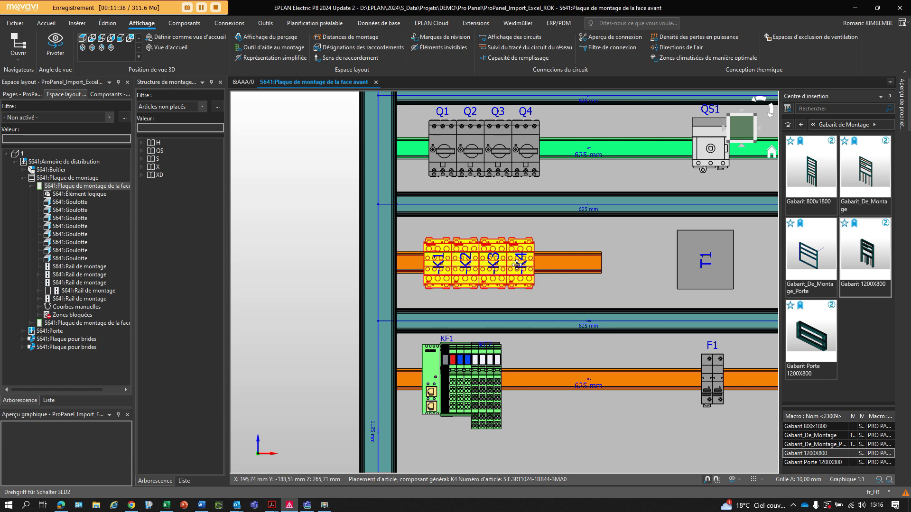
pyautogui.rightClick(464, 263)
pyautogui.click(469, 249)
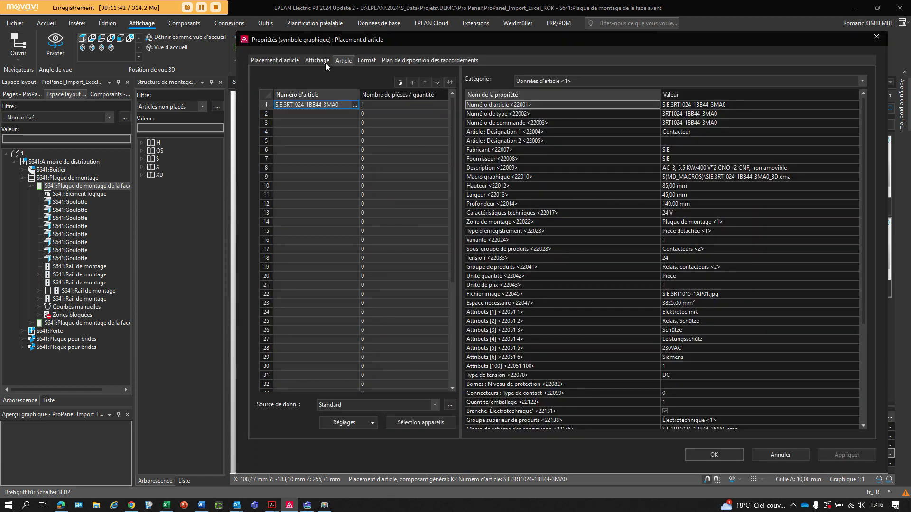
pyautogui.click(318, 61)
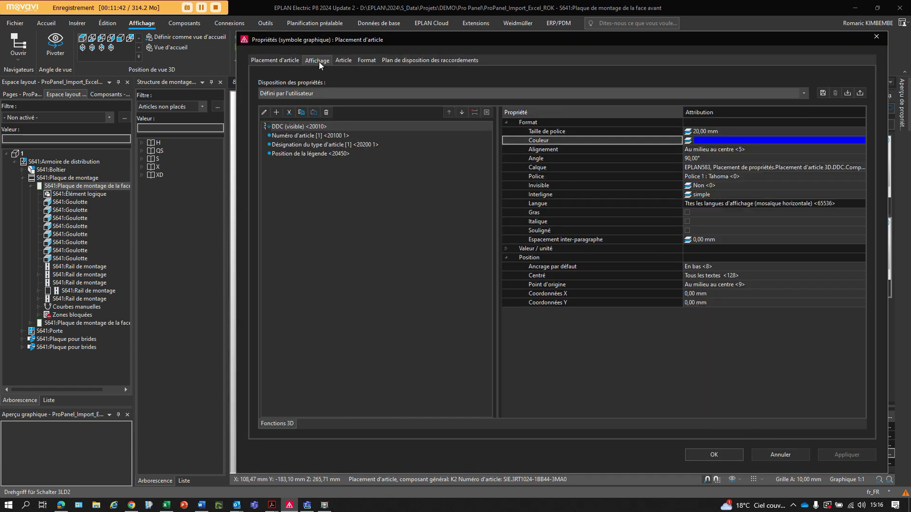
pyautogui.click(287, 95)
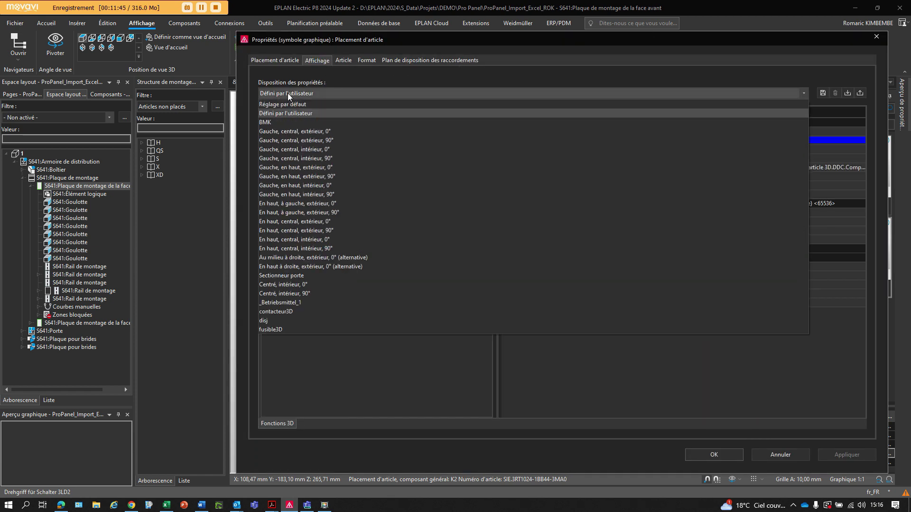
pyautogui.click(278, 312)
pyautogui.click(704, 455)
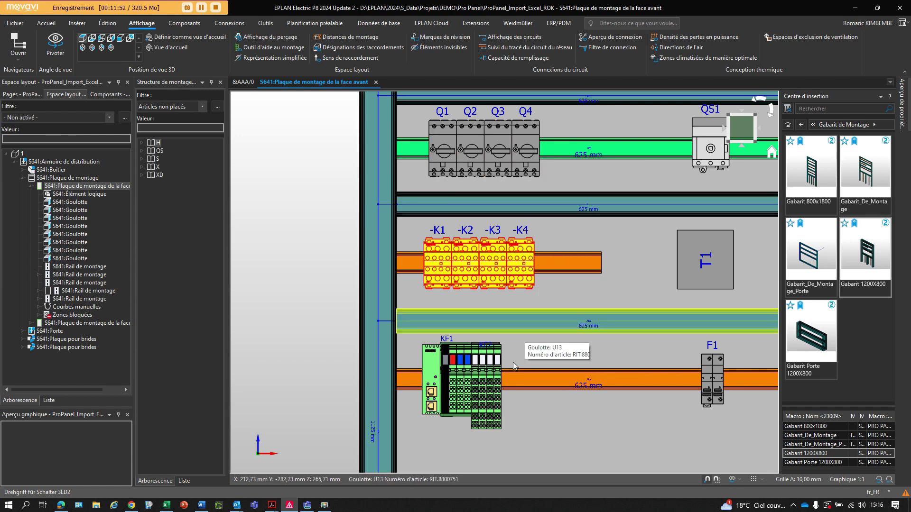
# Set the Y coordinate of KF2's visible device tag (DDC) label to 75 mm
pyautogui.doubleClick(486, 371)
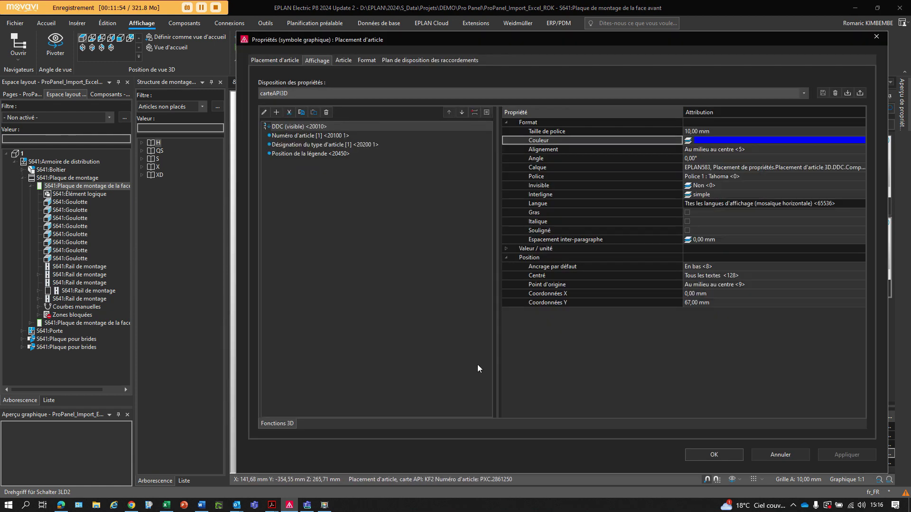
pyautogui.click(292, 127)
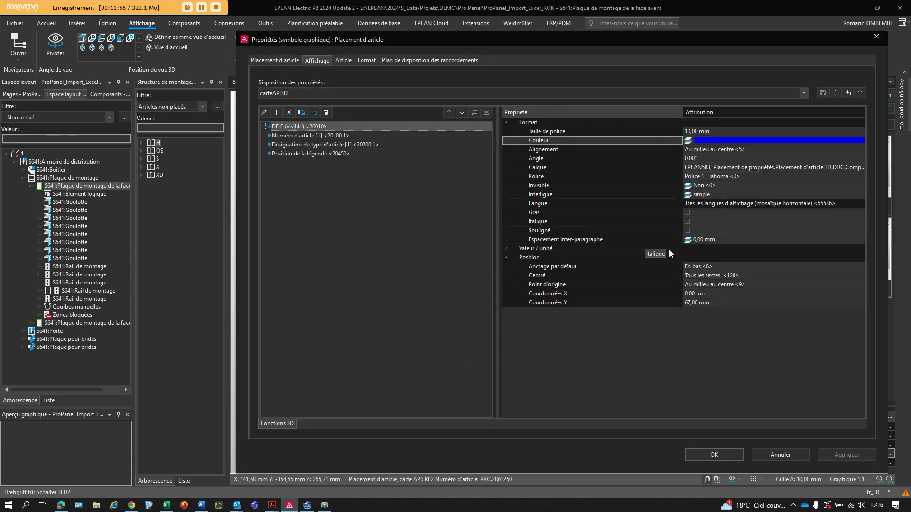
pyautogui.click(697, 303)
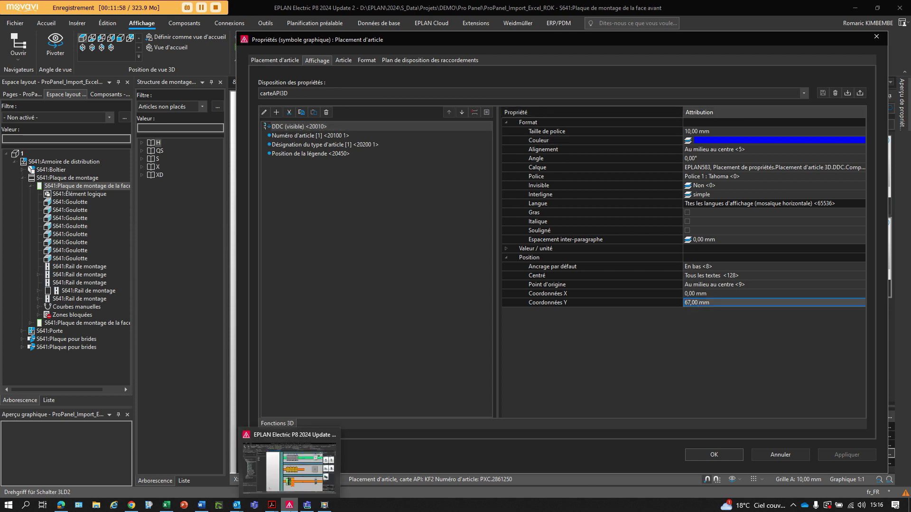
pyautogui.write('75')
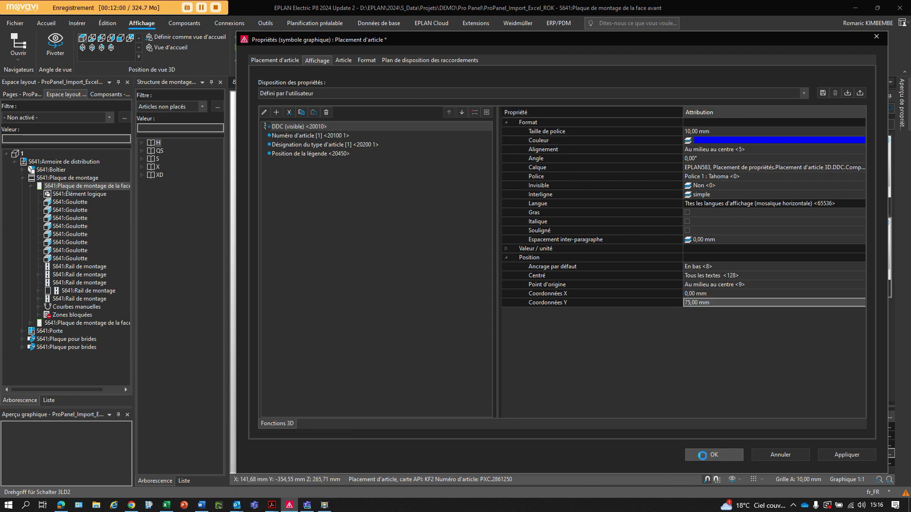
pyautogui.click(702, 457)
pyautogui.scroll(3, 498, 344)
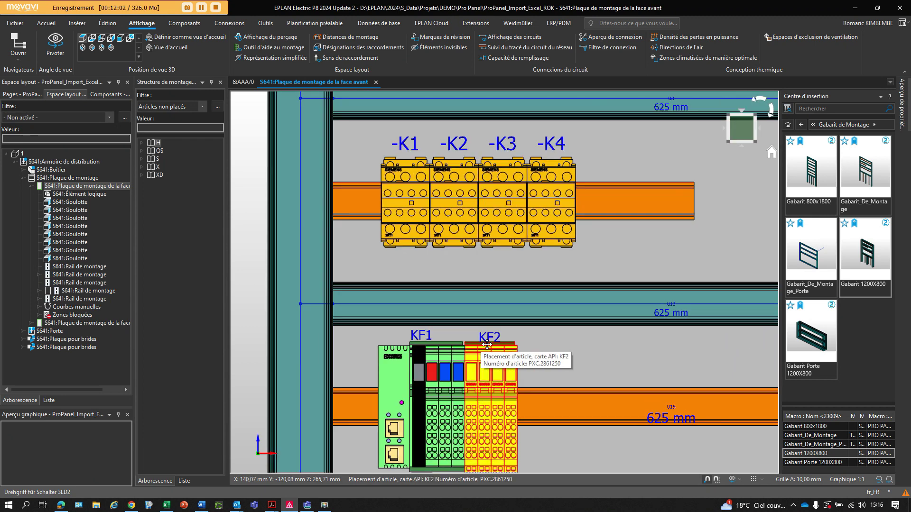
pyautogui.scroll(-5, 498, 344)
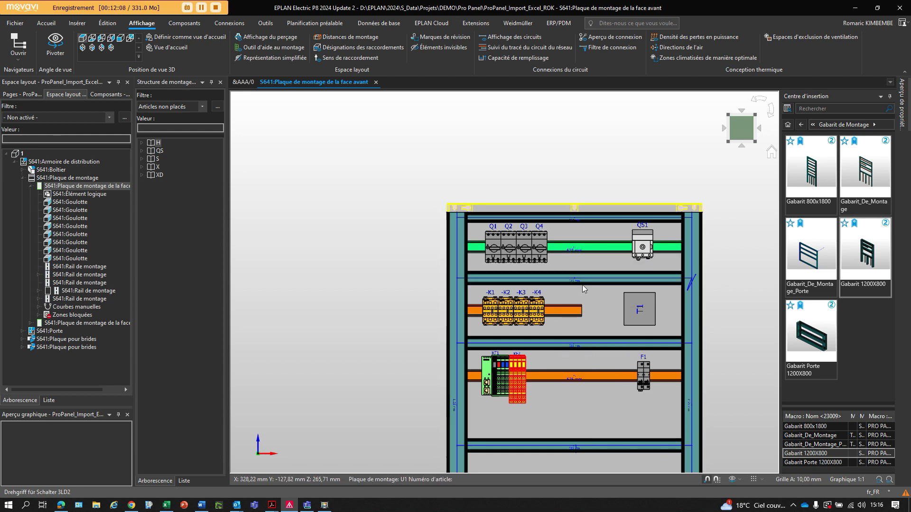
# Place the X group's terminal strips X1 and X2 completely on mounting rail U14, X1 near the left end and X2 to its right
pyautogui.moveTo(371, 264); pyautogui.dragTo(357, 171, button='middle')
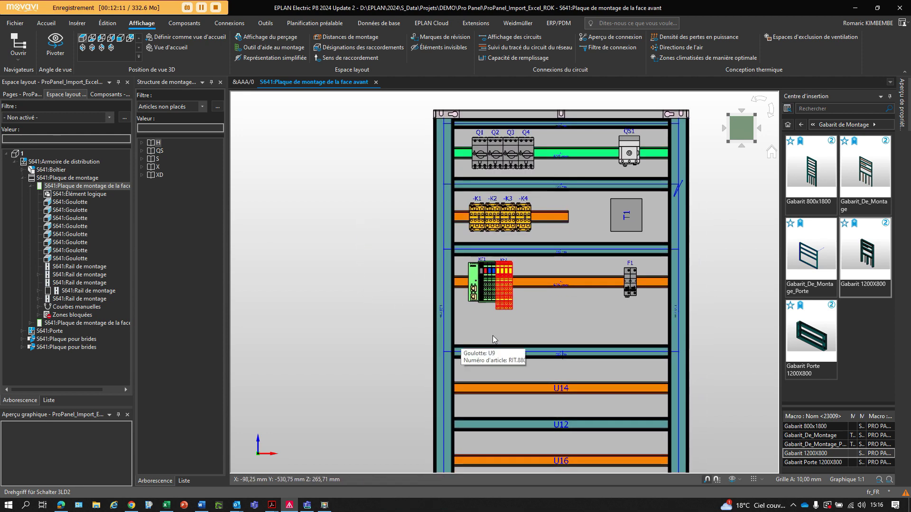
pyautogui.click(154, 167)
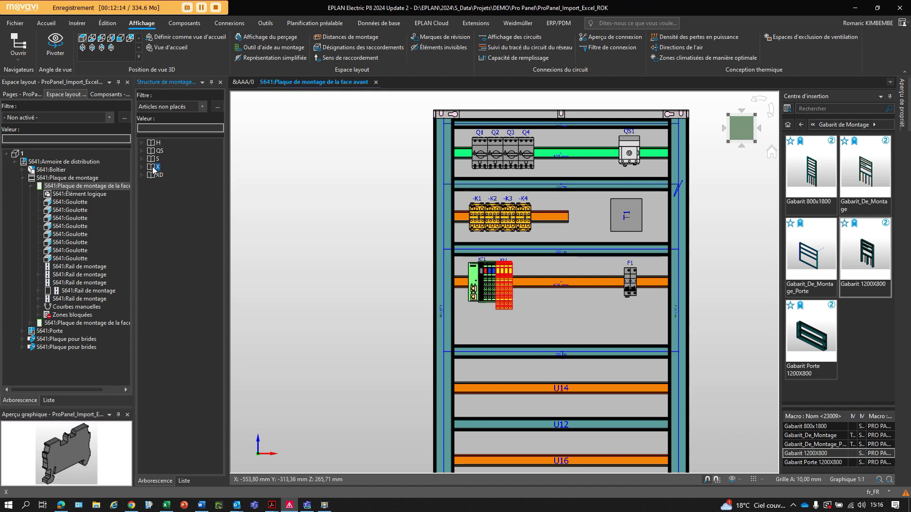
pyautogui.moveTo(153, 167); pyautogui.dragTo(497, 376)
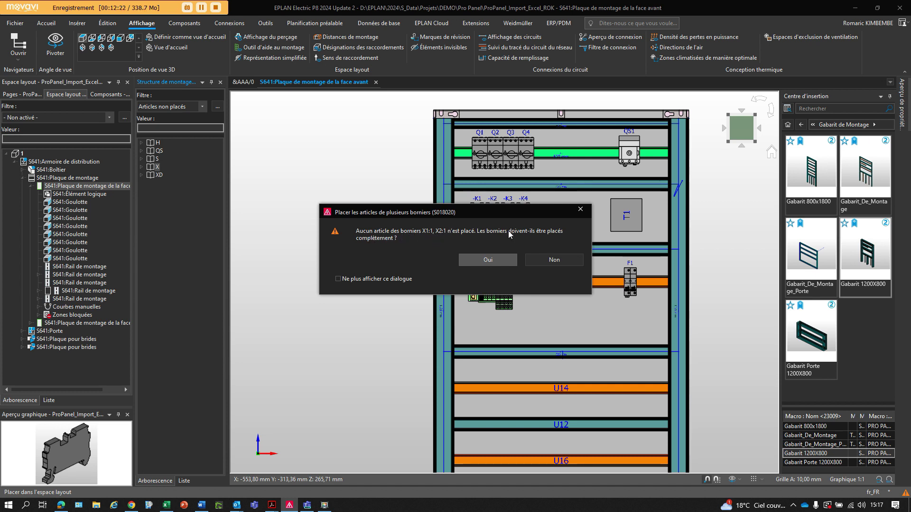
pyautogui.click(478, 260)
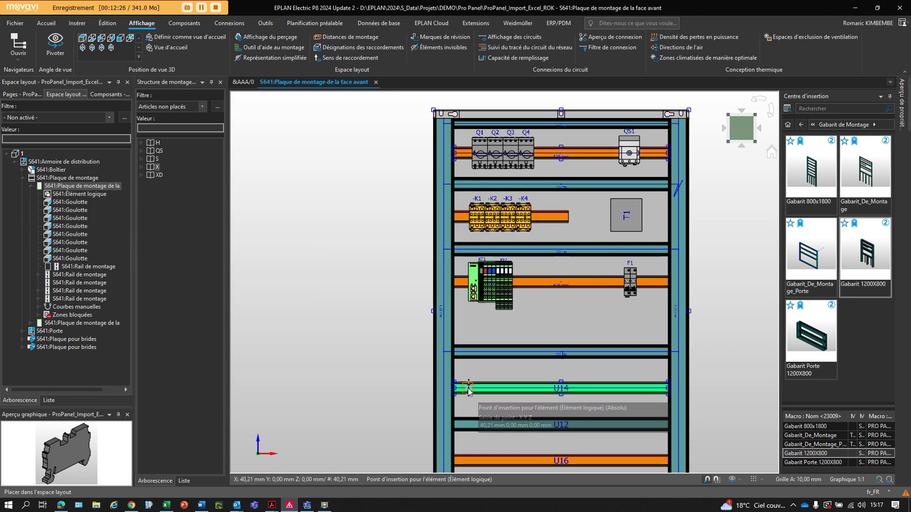
pyautogui.click(506, 397)
pyautogui.click(552, 395)
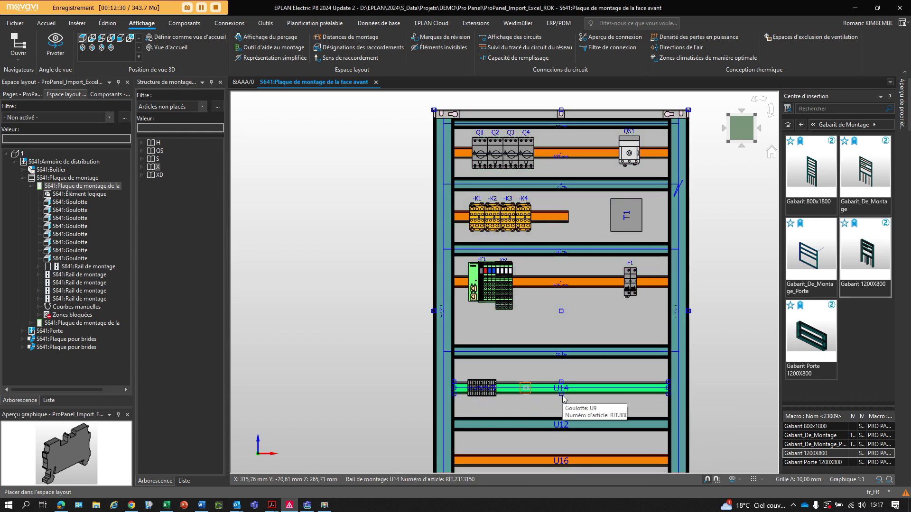
# Place the XD group's terminal strips completely on mounting rail U16, XD1 at about 35 mm and XD2 at about 379 mm
pyautogui.click(159, 168)
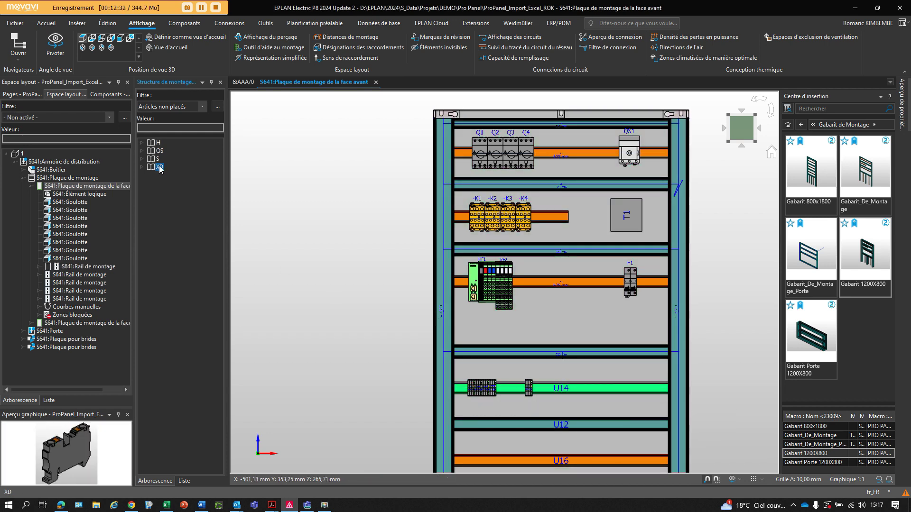
pyautogui.moveTo(159, 168); pyautogui.dragTo(472, 428)
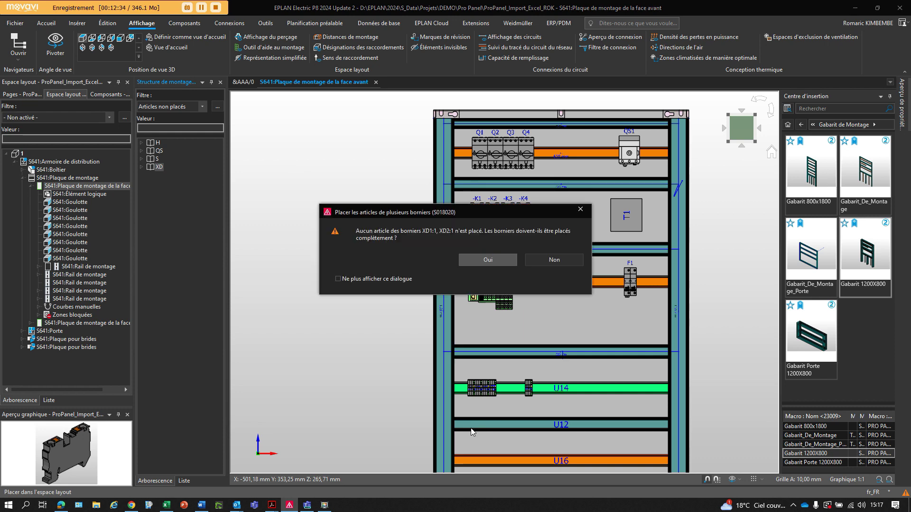
pyautogui.click(488, 259)
pyautogui.scroll(-3, 493, 313)
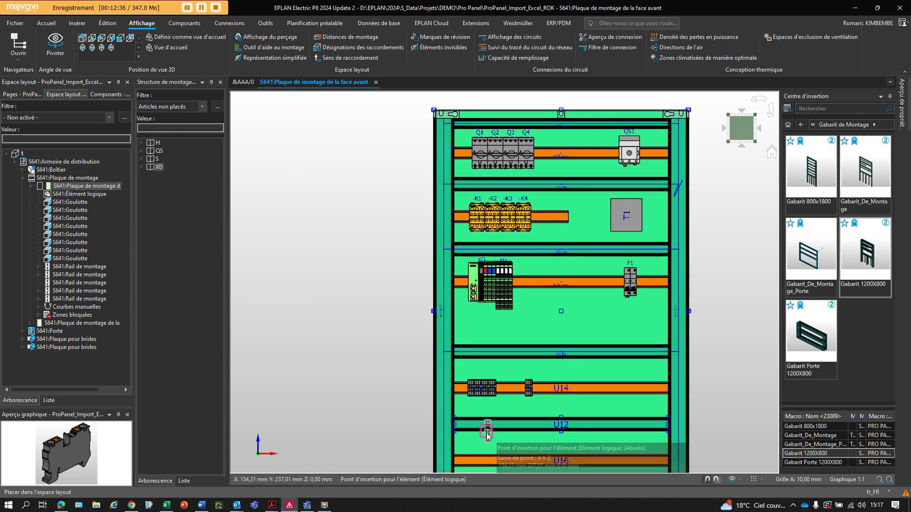
pyautogui.scroll(2, 493, 338)
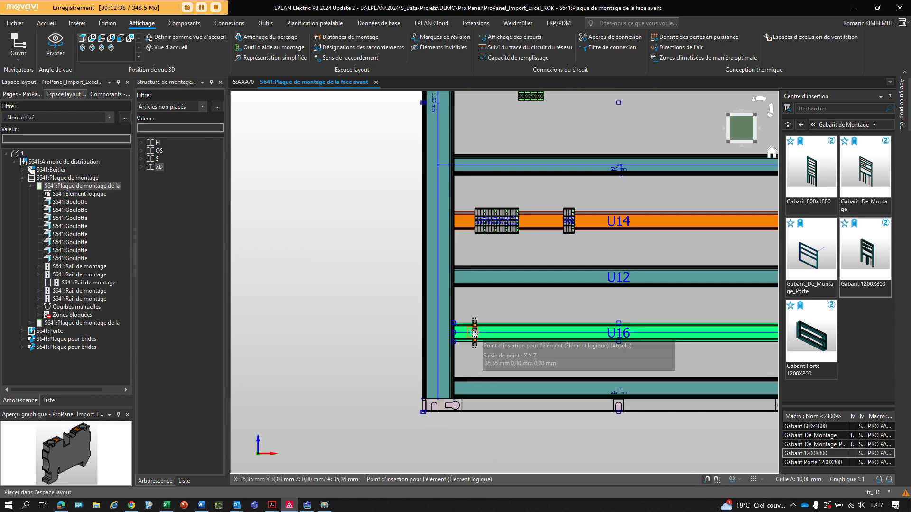
pyautogui.click(497, 338)
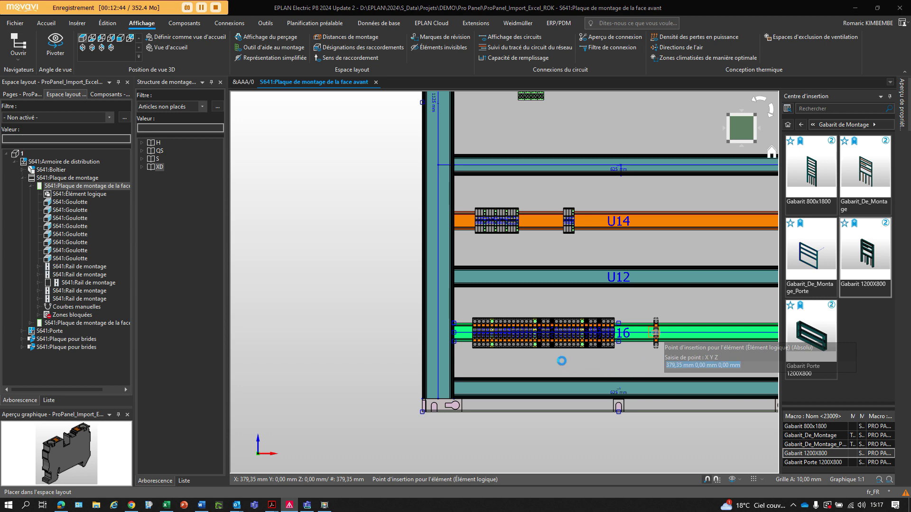
pyautogui.click(658, 336)
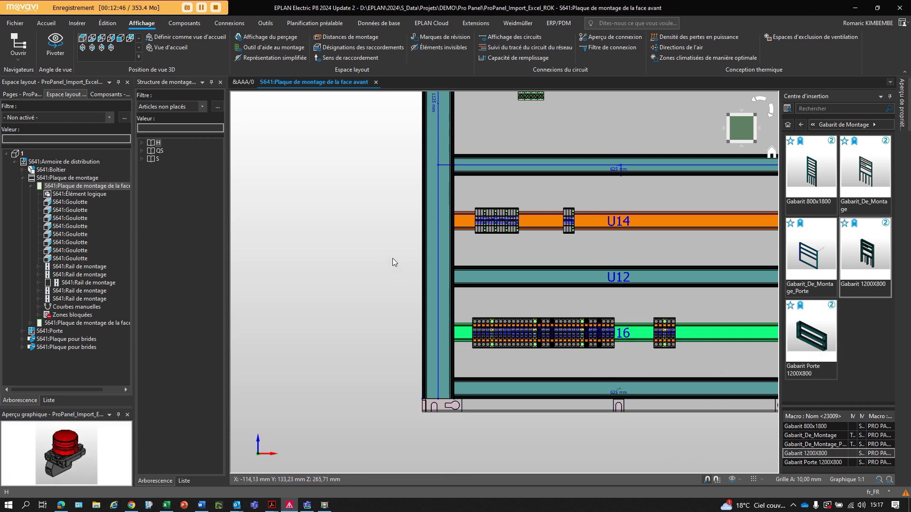
# Collapse the mounting plate in the layout space tree and open the door's inner side, Porte intérieure, in the 3D view
pyautogui.scroll(-2, 396, 275)
pyautogui.scroll(-1, 398, 281)
pyautogui.moveTo(387, 295); pyautogui.dragTo(378, 409, button='middle')
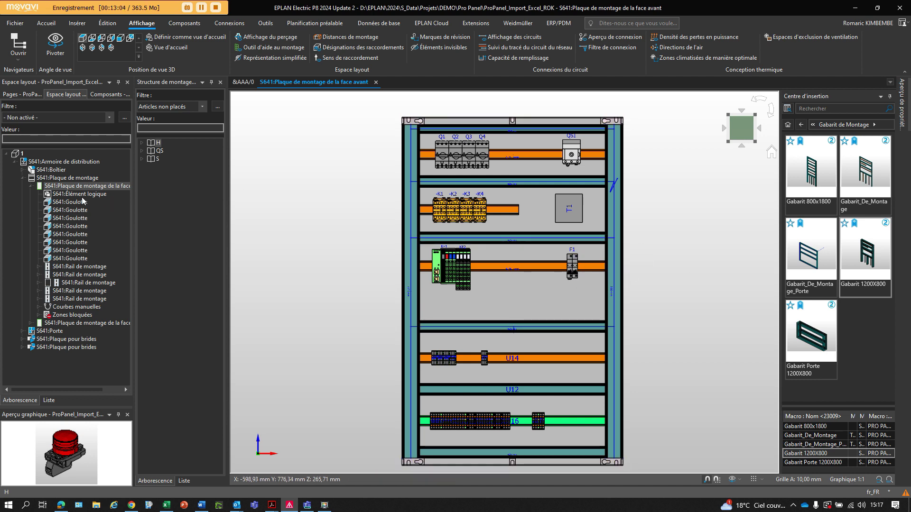
pyautogui.click(22, 178)
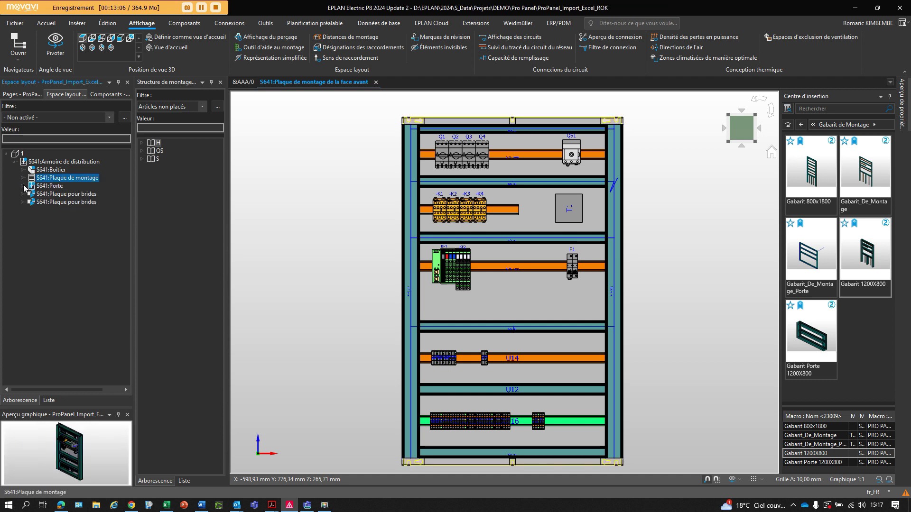
pyautogui.click(23, 186)
pyautogui.click(70, 202)
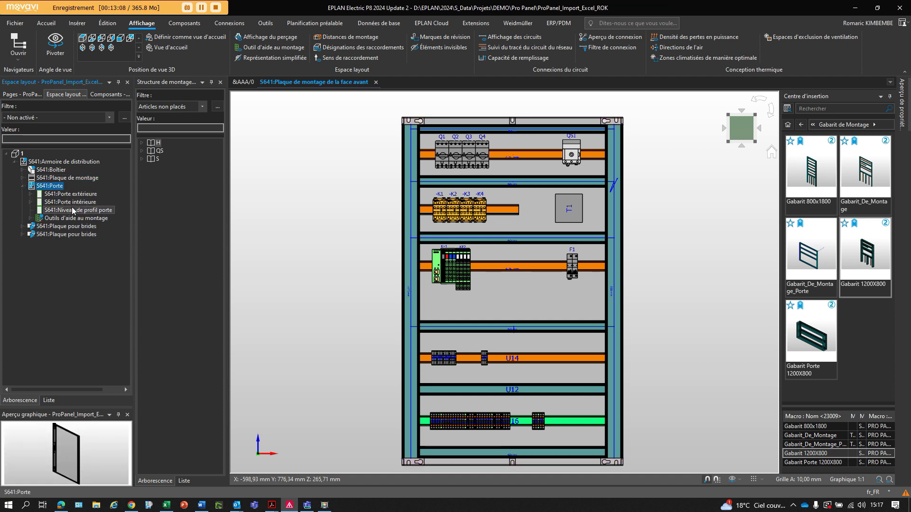
pyautogui.doubleClick(70, 203)
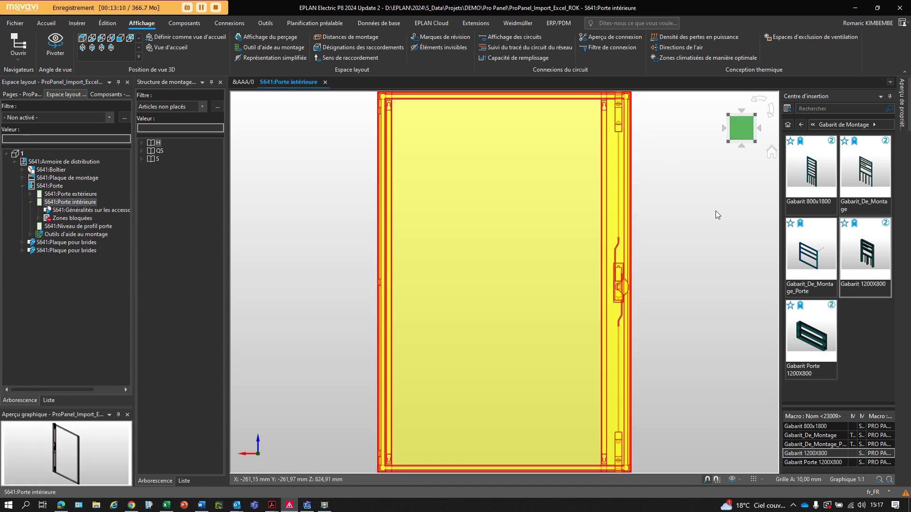
# Insert the Gabarit Porte 1200X800 macro on the door's inner side, using the door's upper-left corner as the insertion point
pyautogui.doubleClick(809, 332)
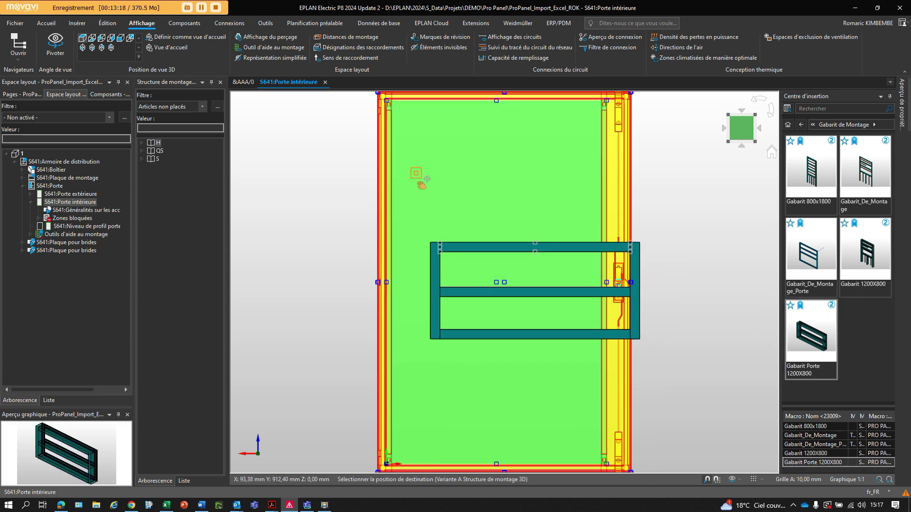
pyautogui.moveTo(410, 138); pyautogui.dragTo(454, 243, button='middle')
pyautogui.scroll(3, 454, 243)
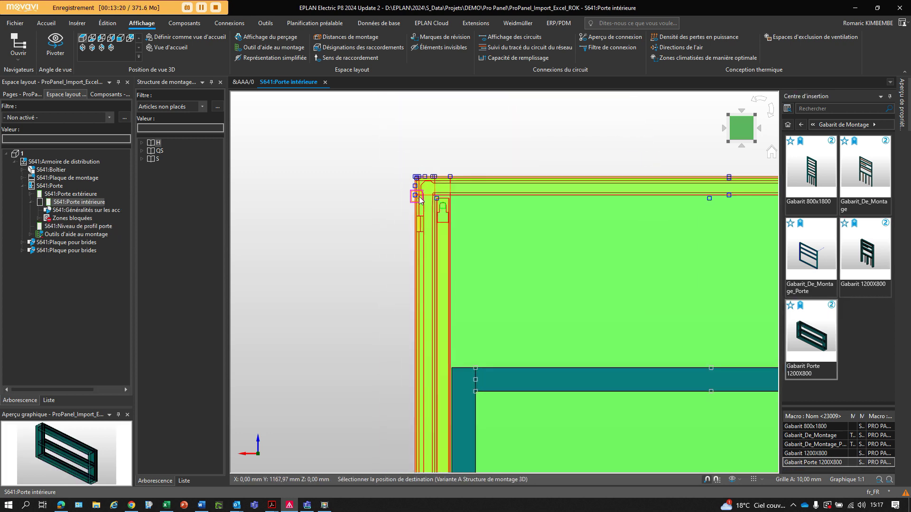
pyautogui.scroll(3, 419, 198)
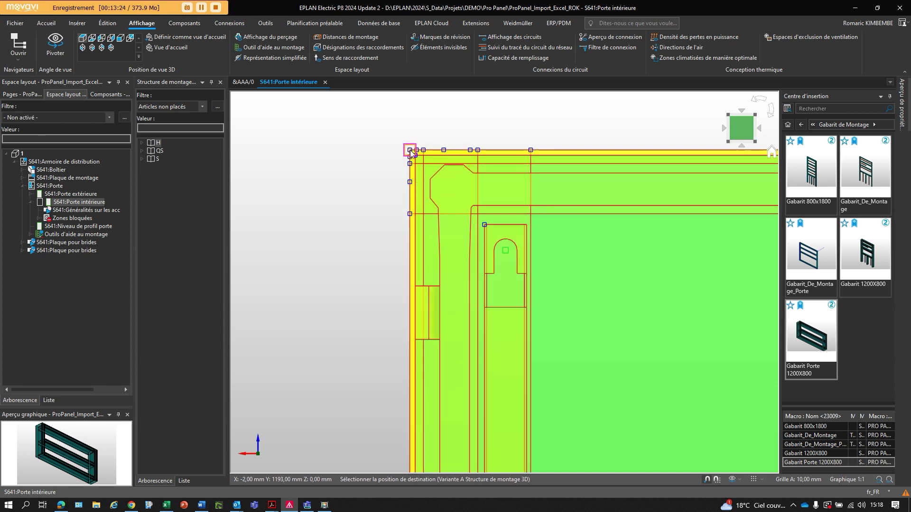
pyautogui.click(410, 151)
pyautogui.click(427, 308)
pyautogui.press('Escape')
pyautogui.scroll(-3, 366, 264)
# Open the door's outer side, Porte extérieure, and place H1 to H4 in a row in the upper compartment with a 20 mm gap
pyautogui.doubleClick(70, 193)
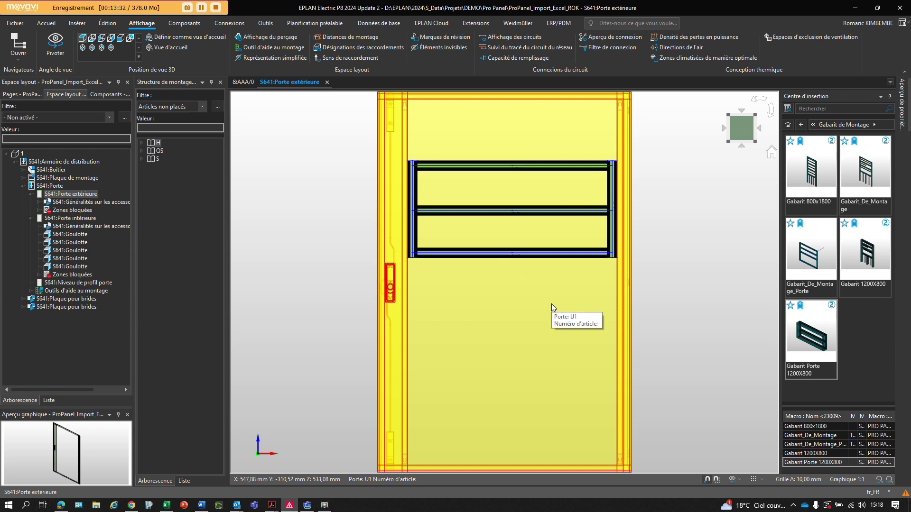
pyautogui.click(143, 142)
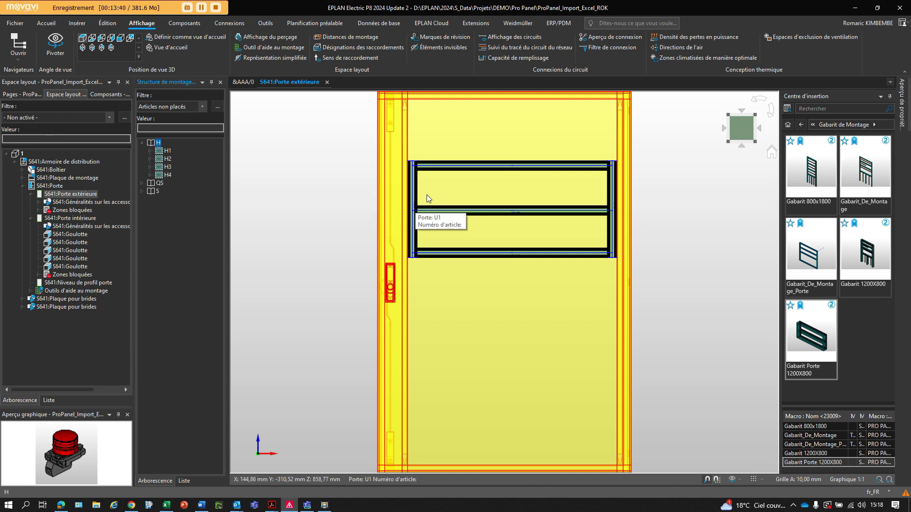
pyautogui.moveTo(158, 143); pyautogui.dragTo(431, 189)
pyautogui.scroll(3, 434, 195)
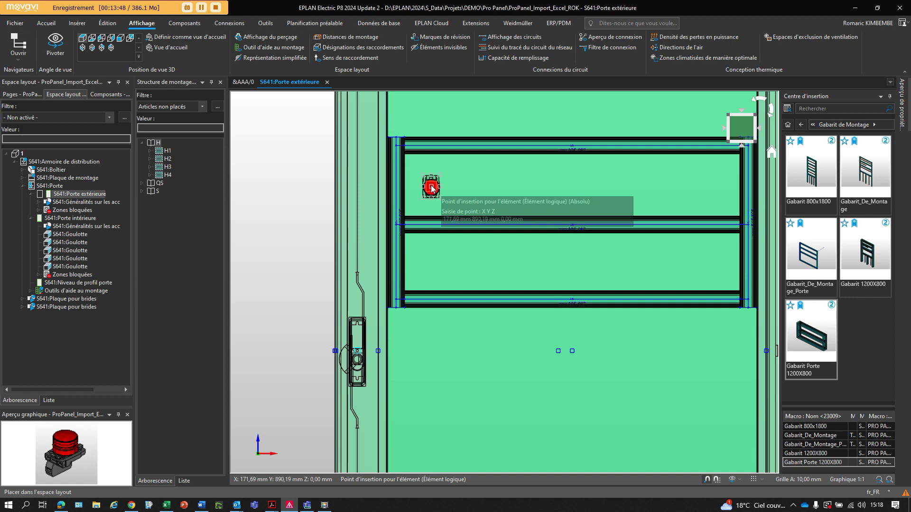
pyautogui.rightClick(431, 187)
pyautogui.click(465, 238)
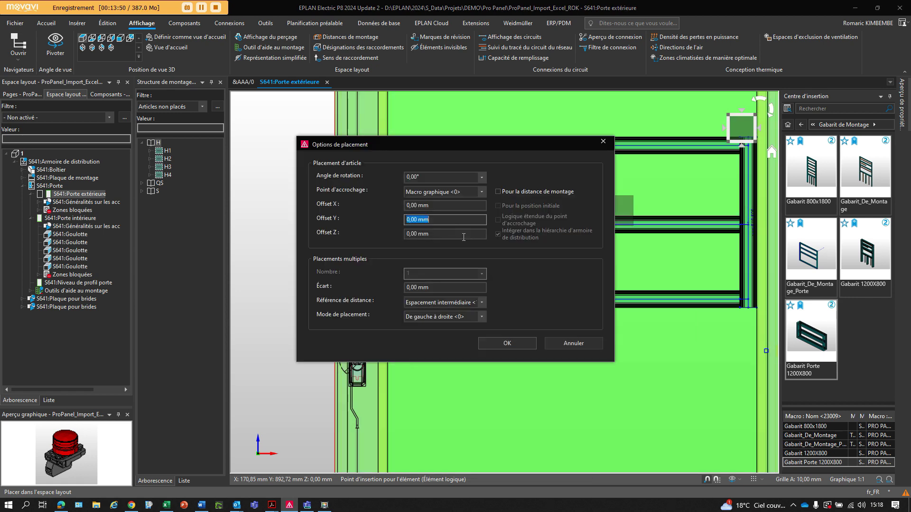
pyautogui.click(433, 288)
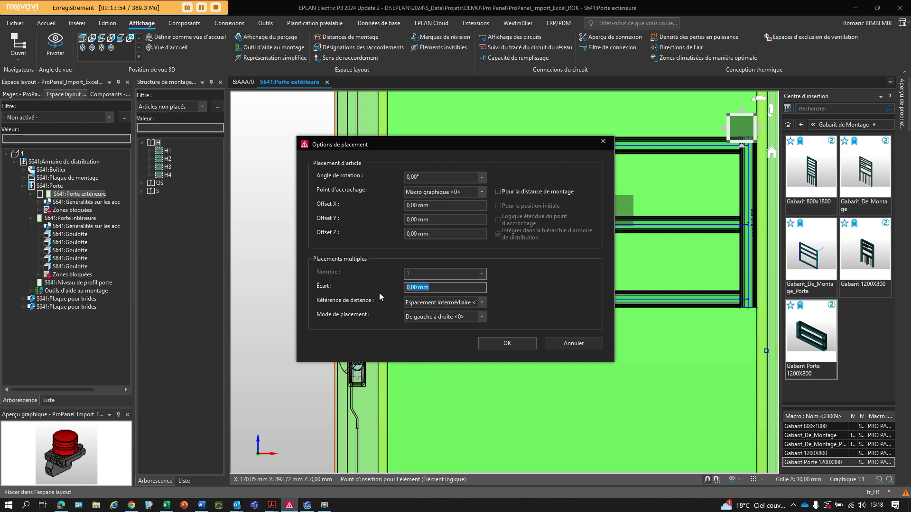
pyautogui.write('20')
pyautogui.click(506, 343)
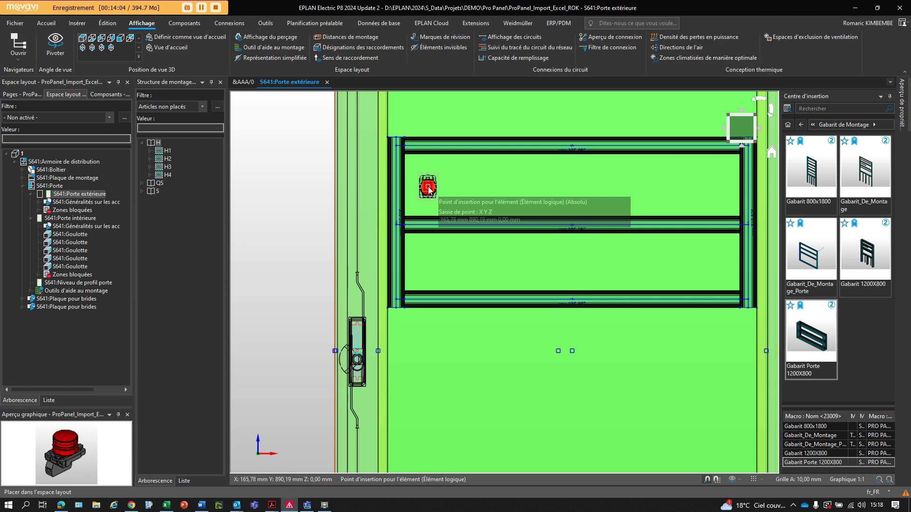
pyautogui.click(428, 190)
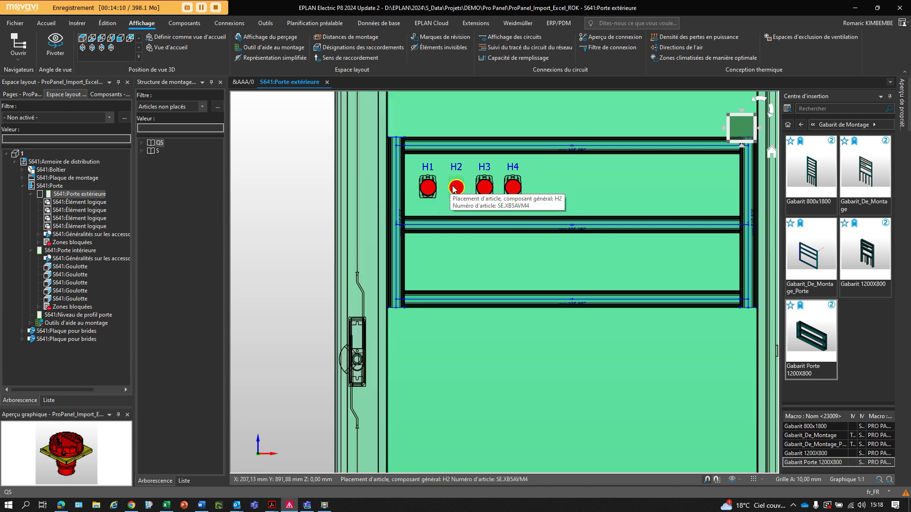
# Place push buttons S1 to S4 in the upper compartment, in a row beside H4, with a 20 mm gap starting at about X 422 mm
pyautogui.click(142, 150)
pyautogui.click(167, 159)
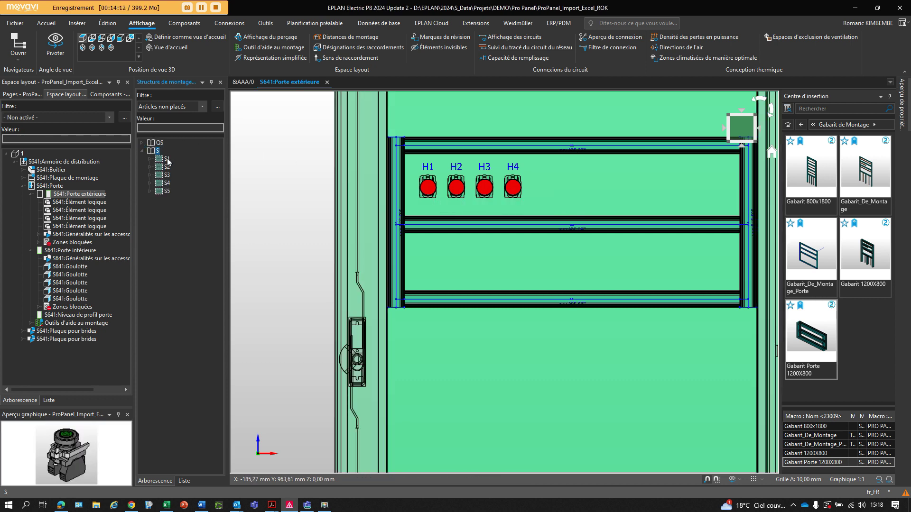
pyautogui.hotkey('shift', 'Down')
pyautogui.hotkey('shift', 'Down')
pyautogui.hotkey('shift', 'Down')
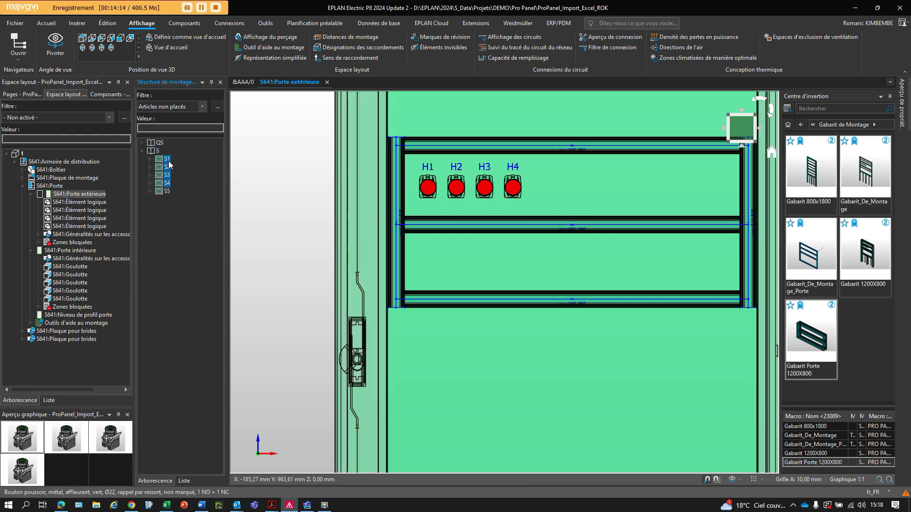
pyautogui.moveTo(167, 161); pyautogui.dragTo(563, 192)
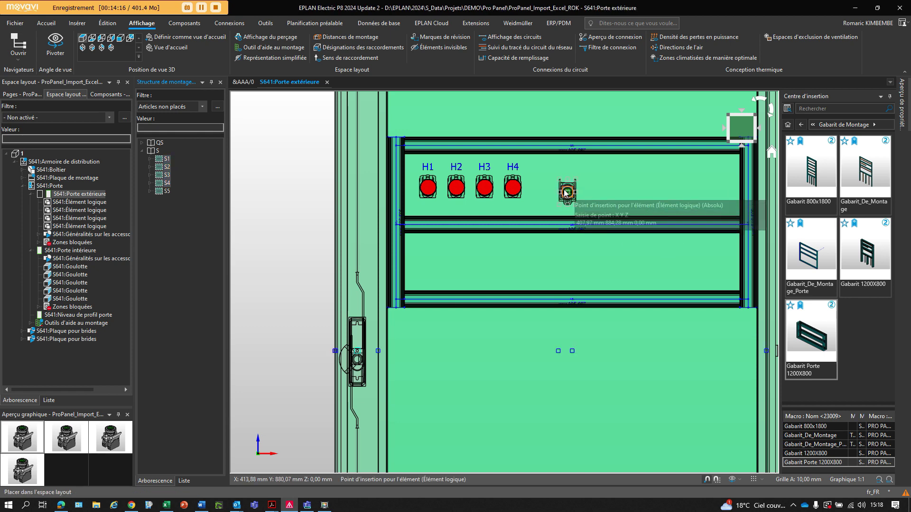
pyautogui.rightClick(565, 189)
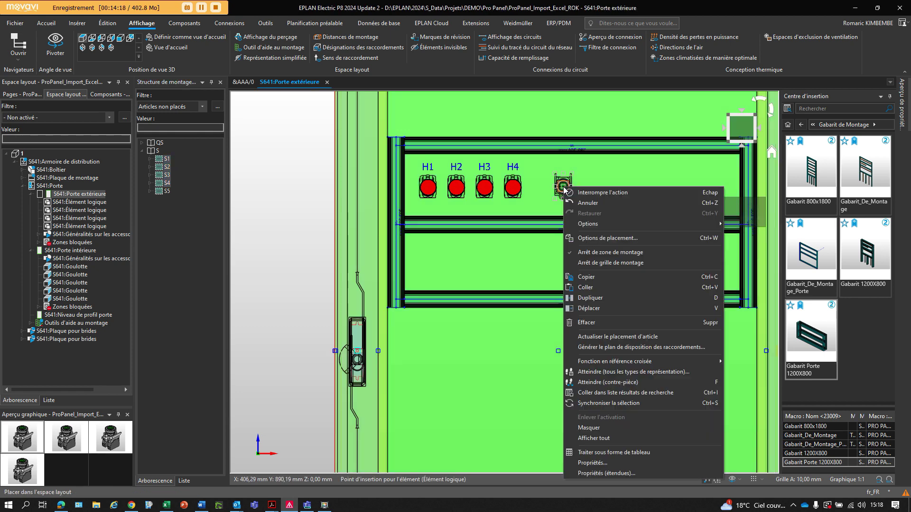
pyautogui.click(605, 238)
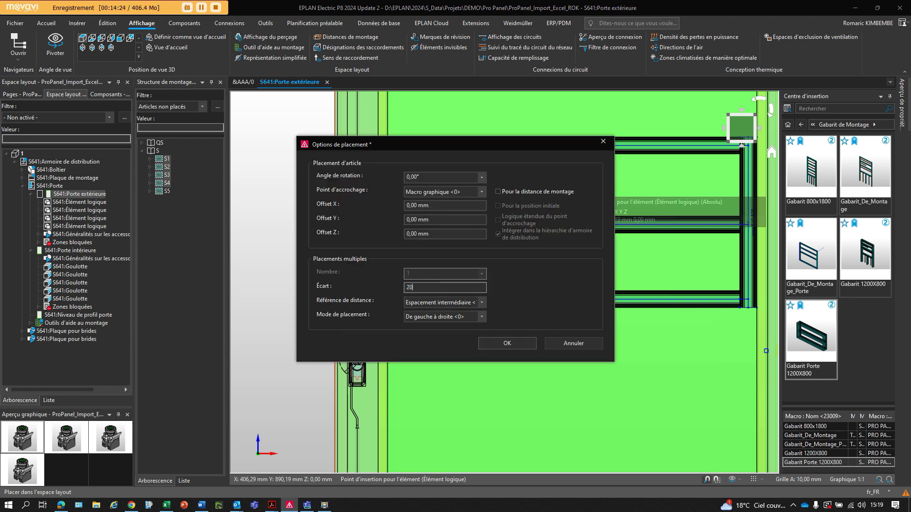
pyautogui.click(494, 345)
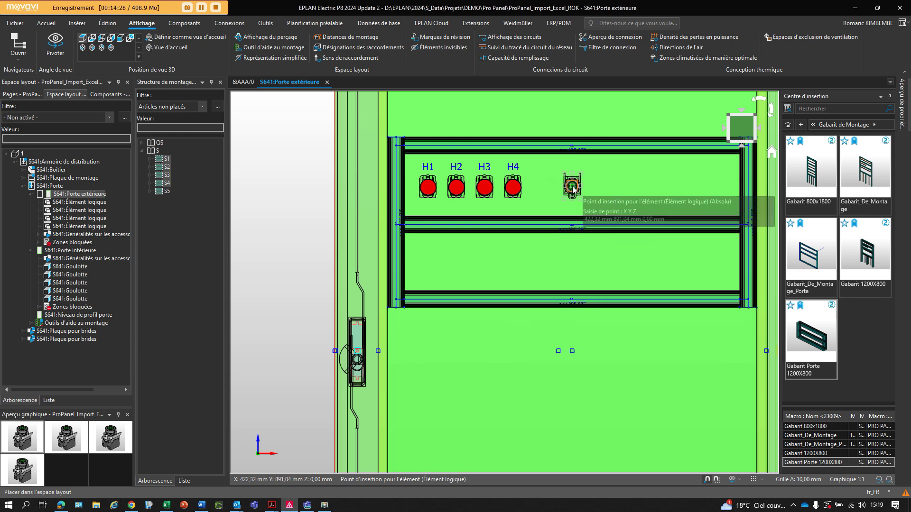
pyautogui.click(573, 188)
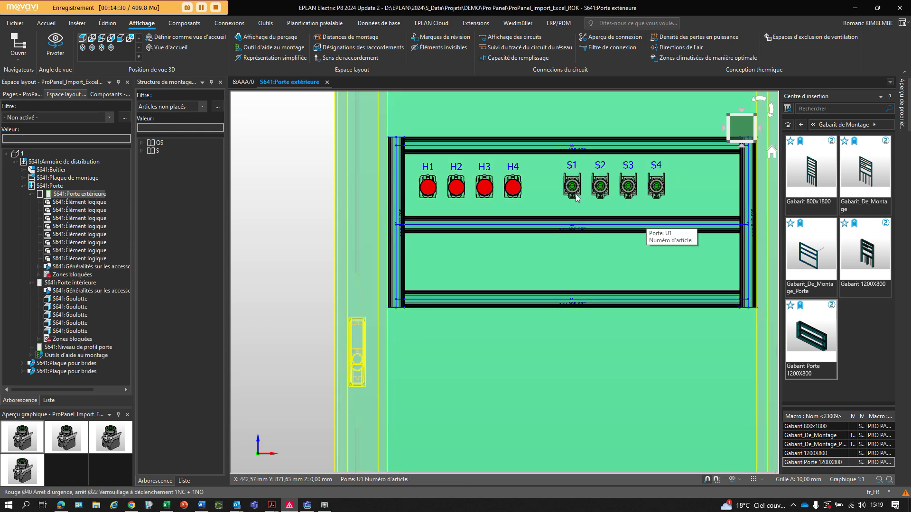
# Place emergency stop S5 in the lower compartment of the door's outer side, below S1
pyautogui.click(142, 151)
pyautogui.click(166, 159)
pyautogui.moveTo(166, 159); pyautogui.dragTo(472, 270)
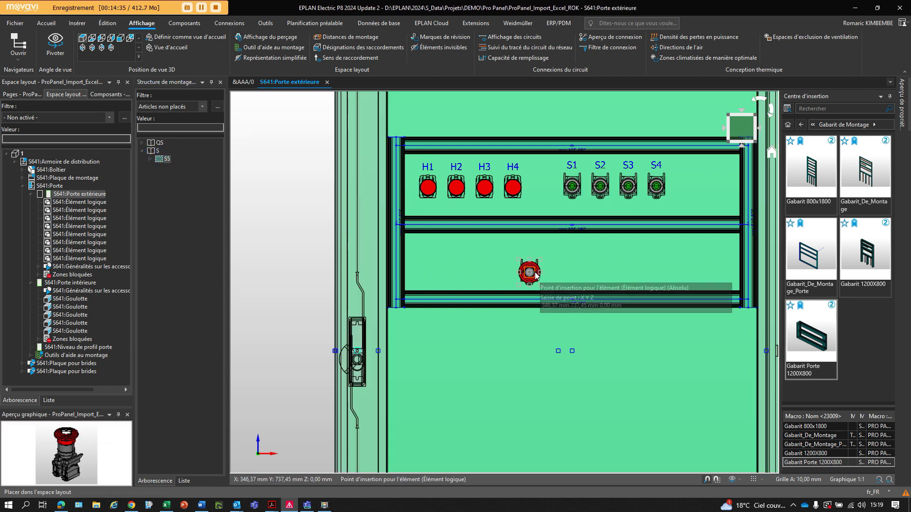
pyautogui.click(568, 267)
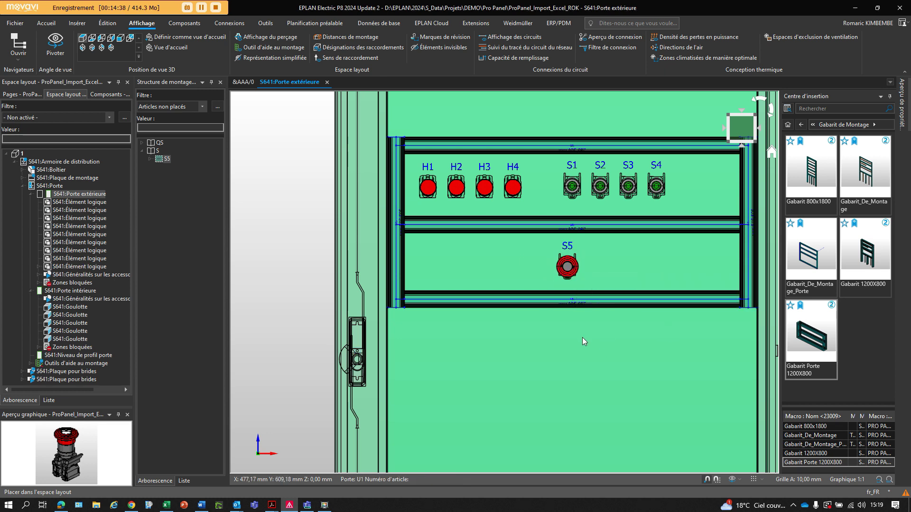
# Expand the unplaced QS group and display the mounting plate together with the door's outer side
pyautogui.scroll(-1, 573, 333)
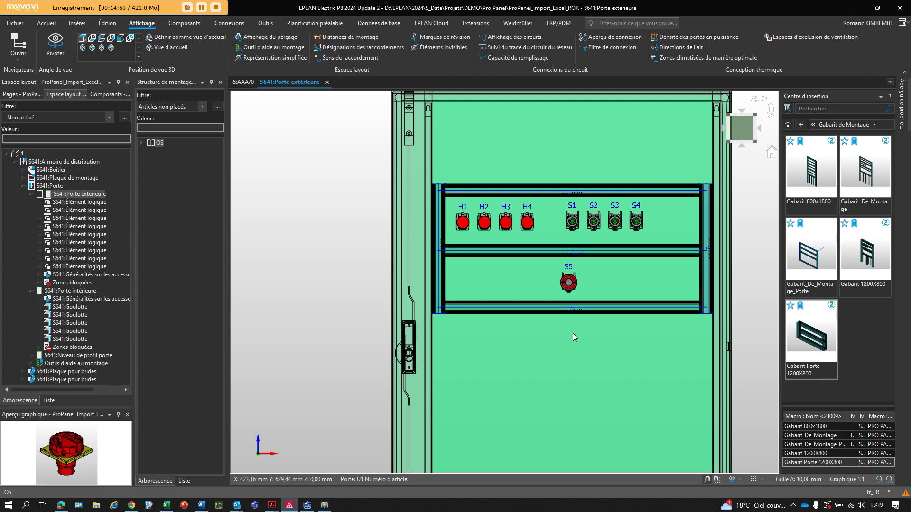
pyautogui.click(159, 143)
pyautogui.click(141, 143)
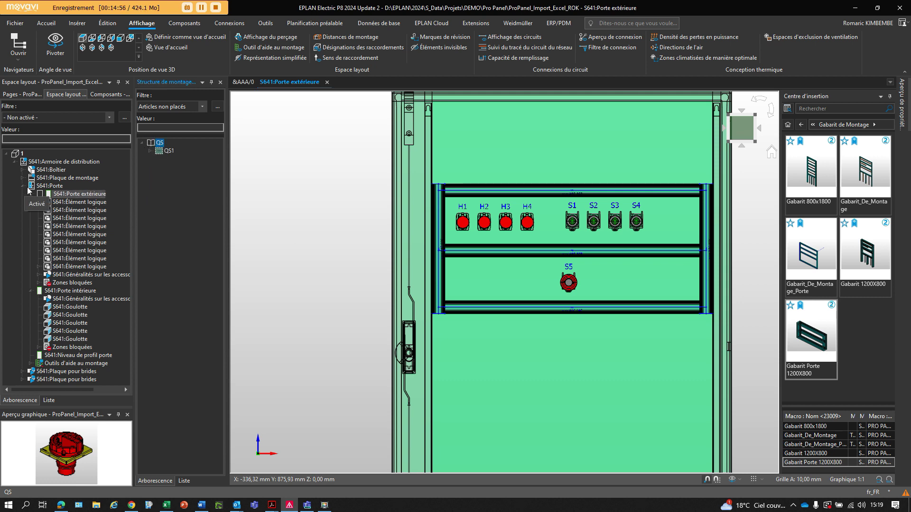
pyautogui.rightClick(76, 180)
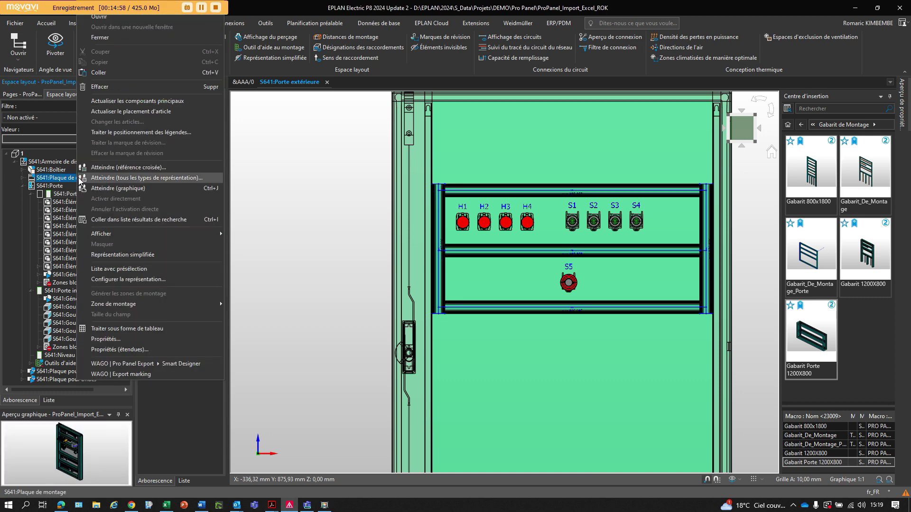
pyautogui.moveTo(140, 235)
pyautogui.click(252, 233)
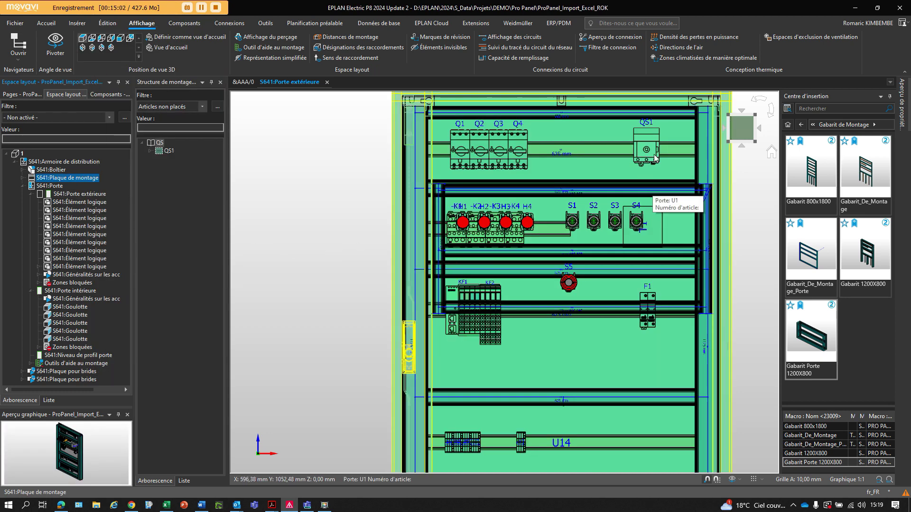
# Place the QS1 rotary handle on the door's outer side, aligned with the QS1 switch on the mounting plate behind it
pyautogui.moveTo(166, 152); pyautogui.dragTo(399, 150)
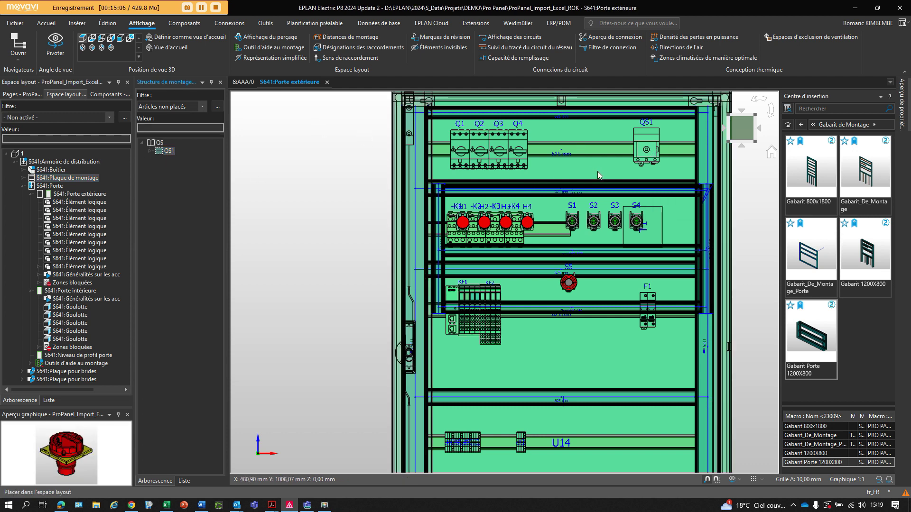
pyautogui.scroll(1, 646, 159)
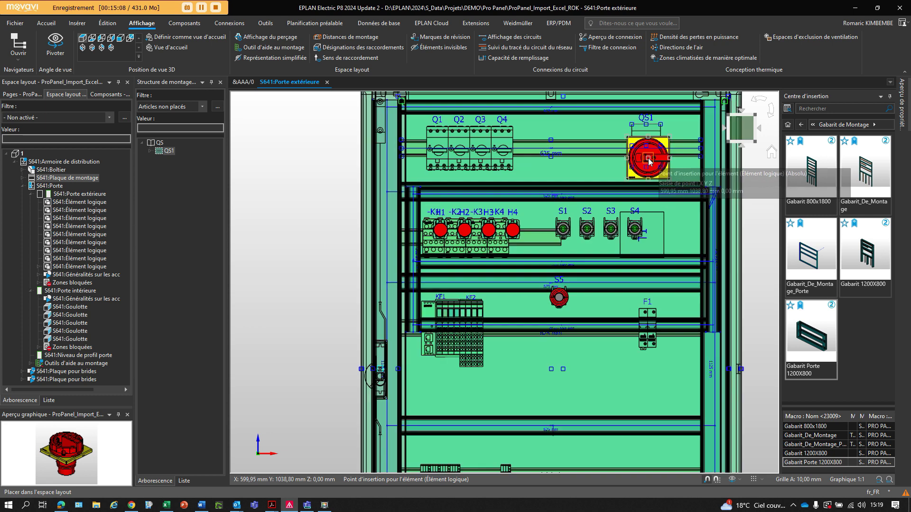
pyautogui.scroll(1, 649, 161)
pyautogui.click(645, 135)
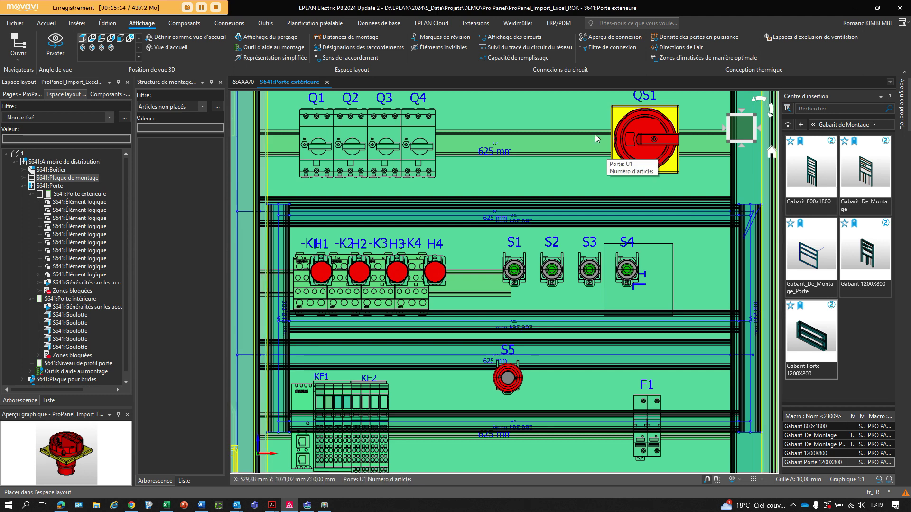
pyautogui.scroll(-2, 596, 138)
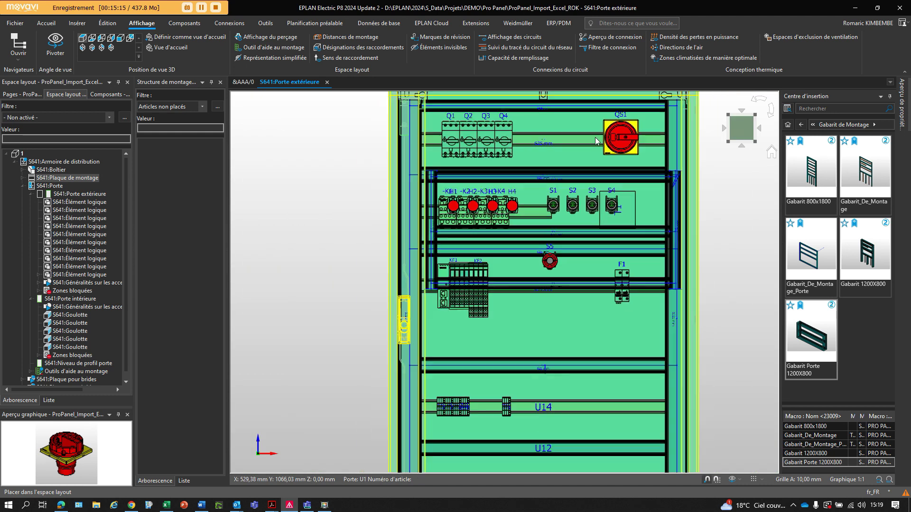
# View the complete cabinet of layout space 1 in 3D, and check the mounting distances on the mounting plate's front face
pyautogui.doubleClick(16, 155)
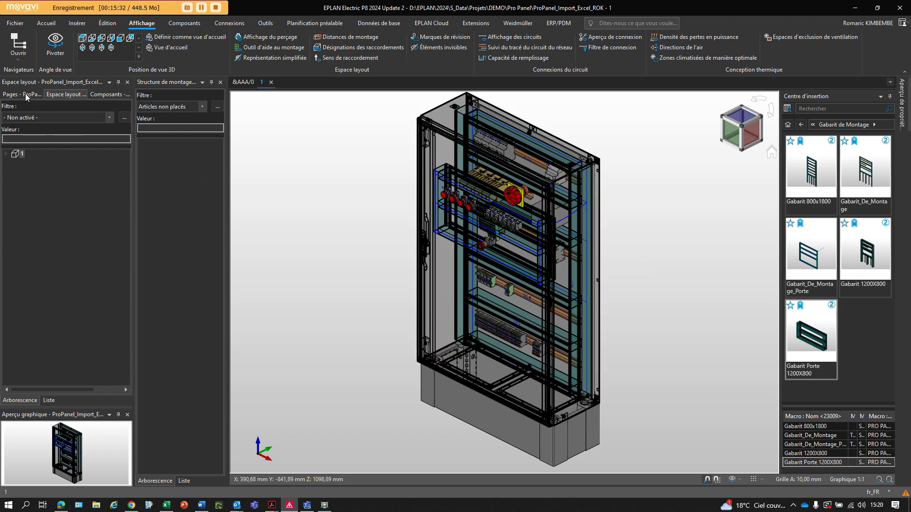
pyautogui.click(6, 154)
pyautogui.doubleClick(51, 180)
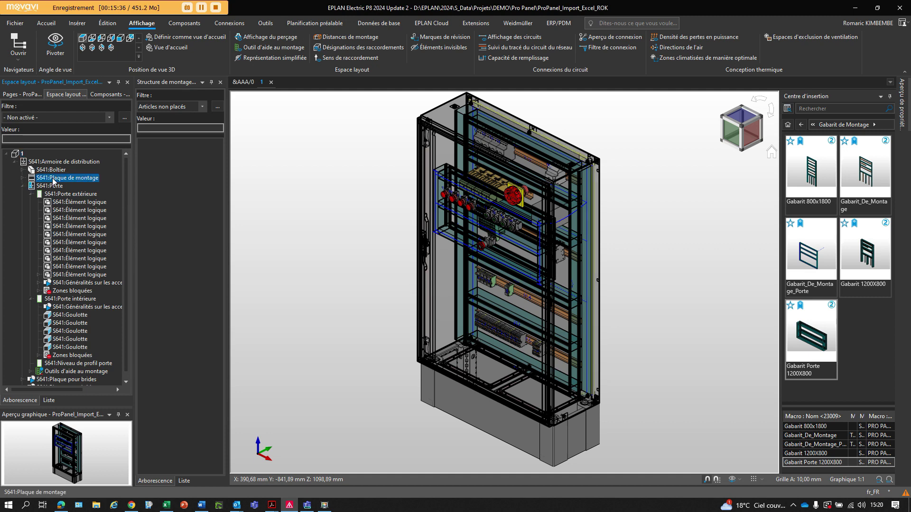
pyautogui.doubleClick(57, 187)
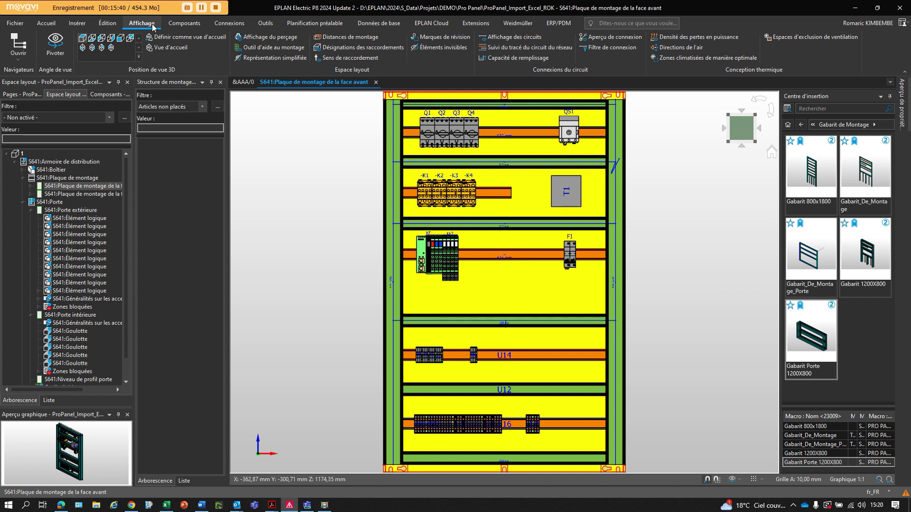
pyautogui.click(326, 41)
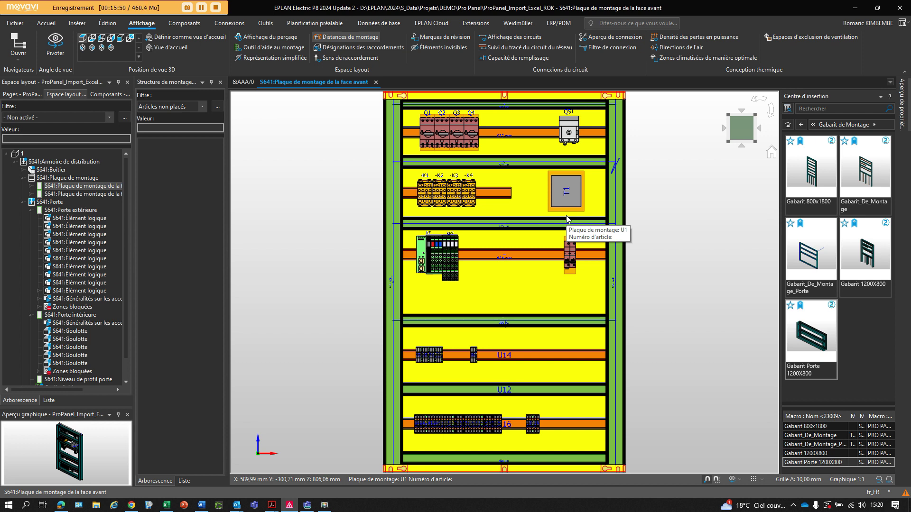
pyautogui.click(349, 38)
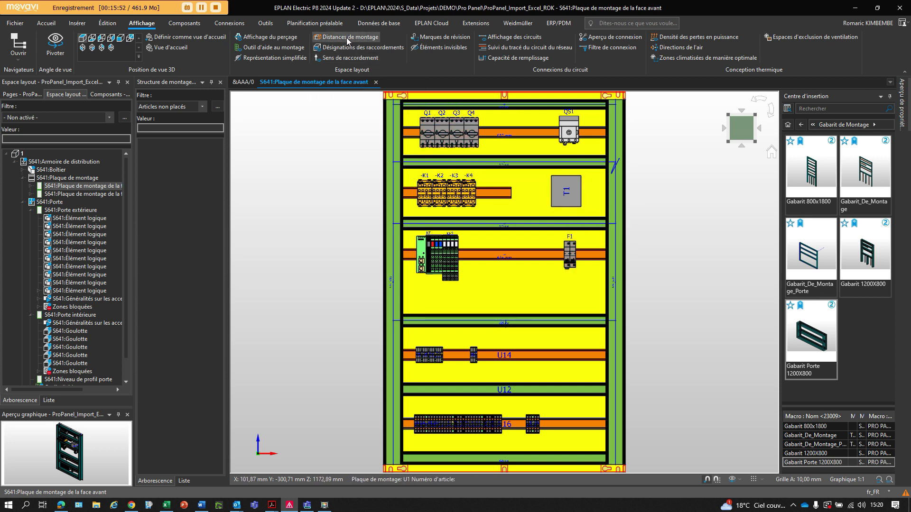
# Turn on the drilling display and open the door's outer side to examine its drill holes and cutouts
pyautogui.click(268, 37)
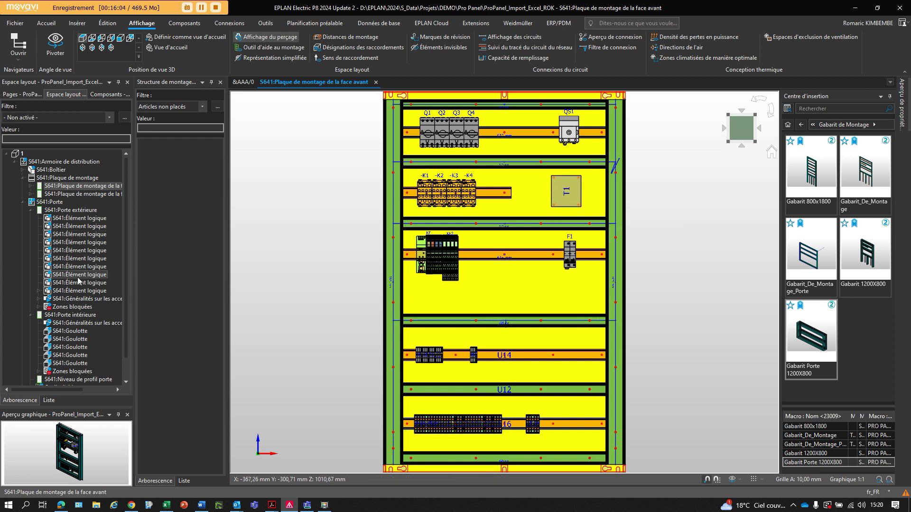
pyautogui.doubleClick(61, 211)
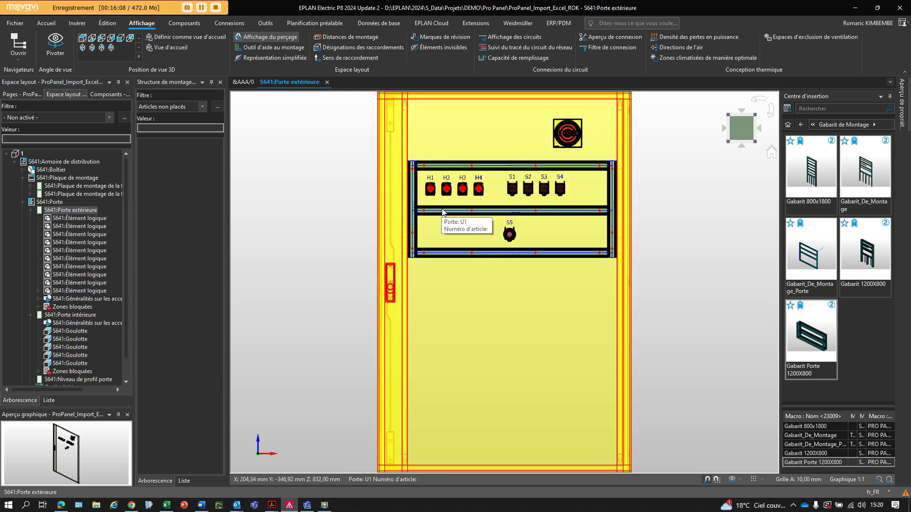
pyautogui.scroll(1, 453, 211)
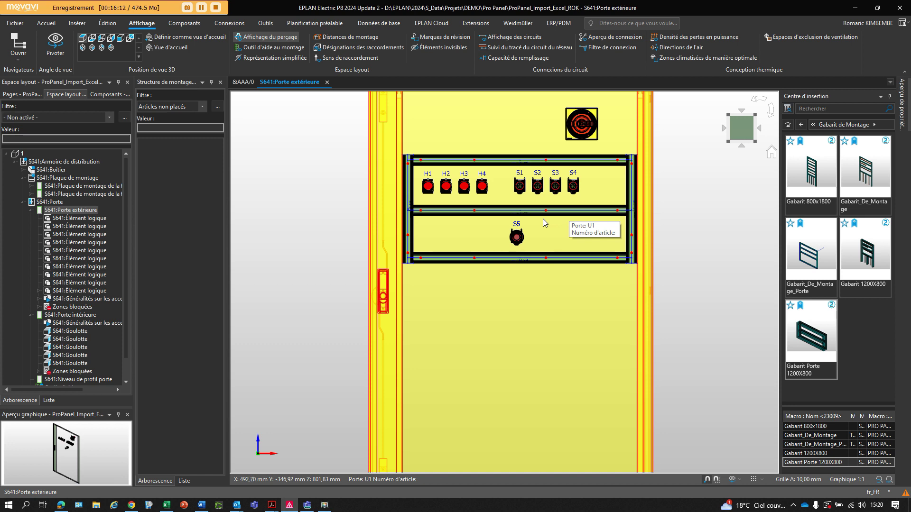
# Turn off the drilling display and review the external wiring list 2 Liste de Filerie in Excel
pyautogui.click(267, 37)
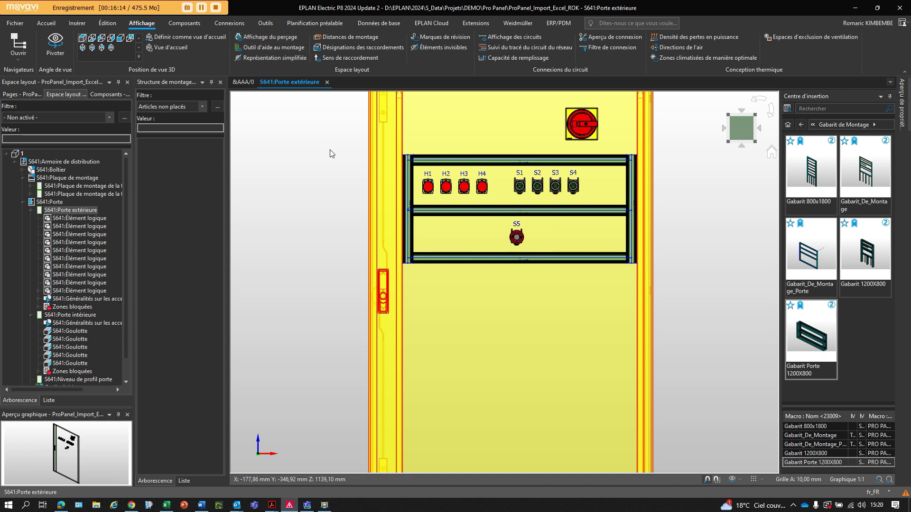
pyautogui.click(20, 97)
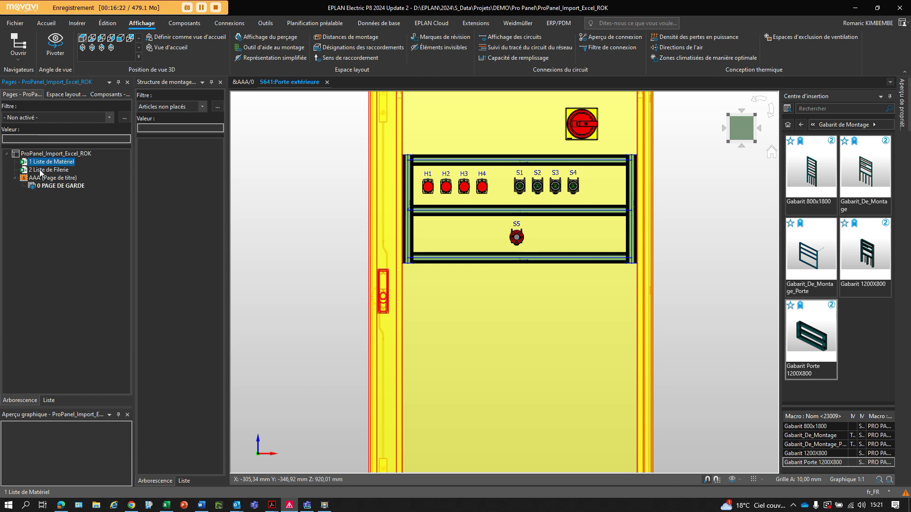
pyautogui.click(40, 170)
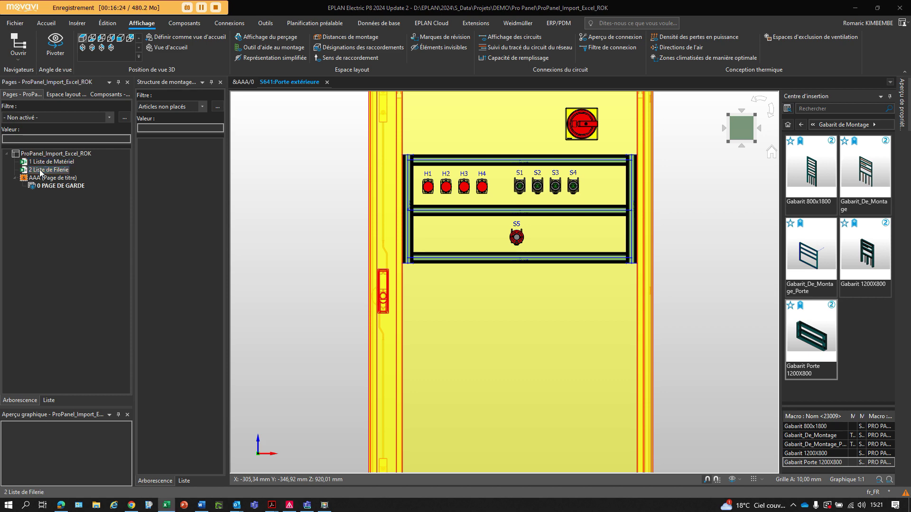
pyautogui.doubleClick(40, 171)
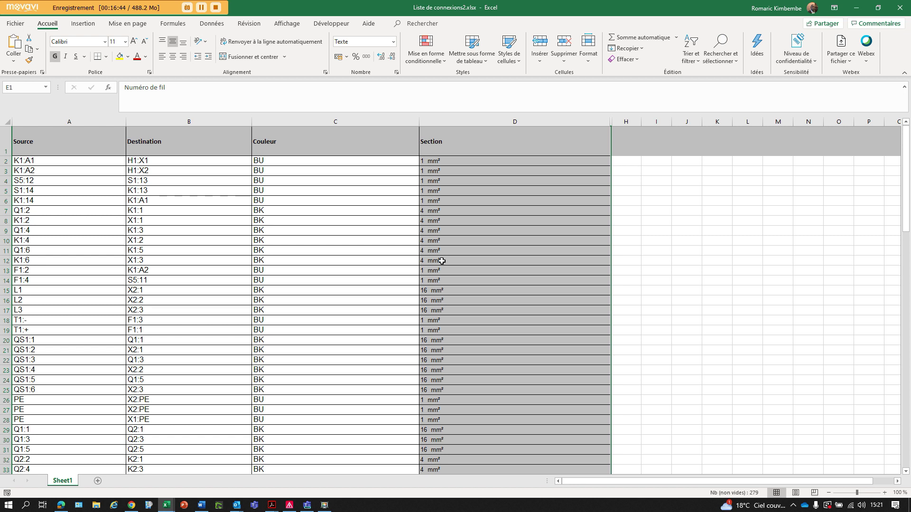
pyautogui.click(900, 8)
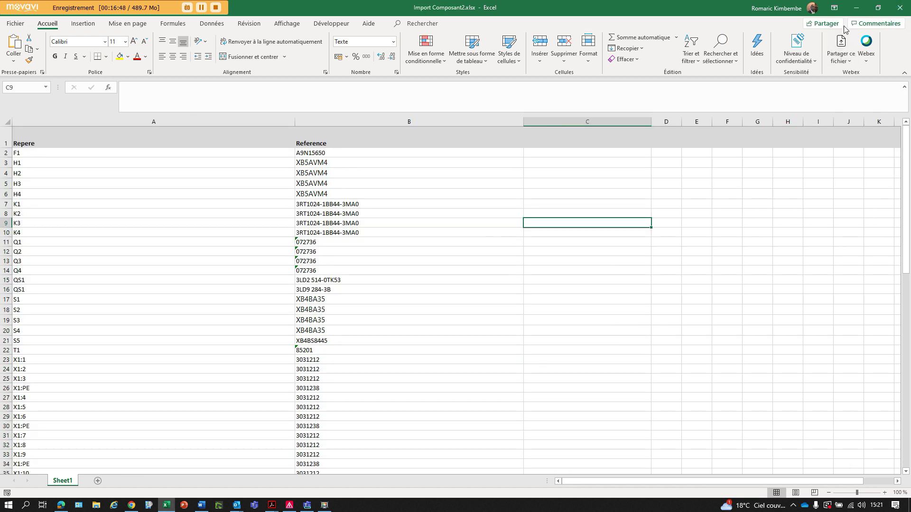
pyautogui.click(854, 10)
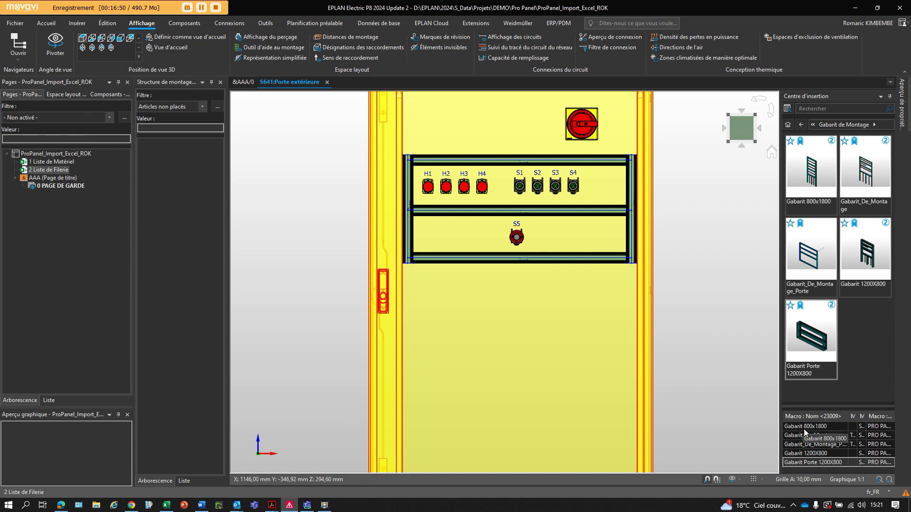
# Import the circuit connections from the Excel file Liste de connexions2.xlsx, checking and using the CONNEXIONS2 field assignment
pyautogui.click(15, 23)
pyautogui.click(24, 247)
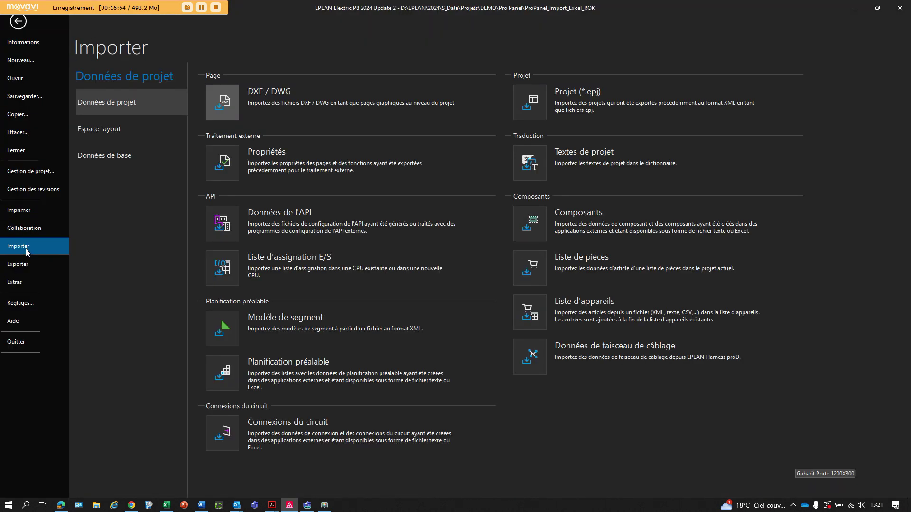
pyautogui.click(219, 436)
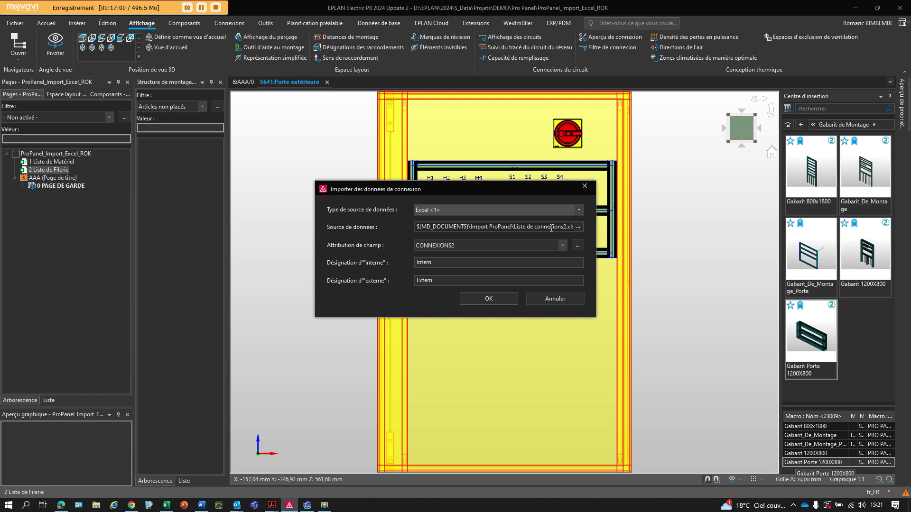
pyautogui.click(578, 245)
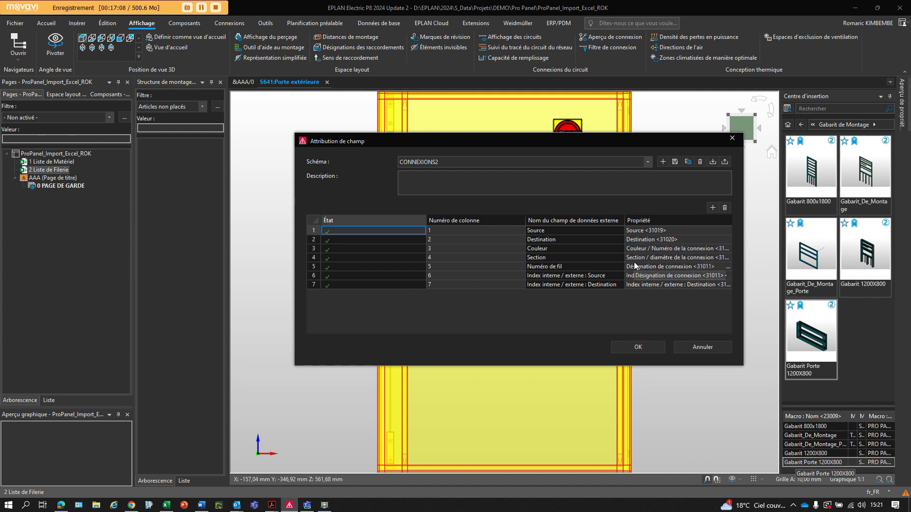
pyautogui.click(625, 349)
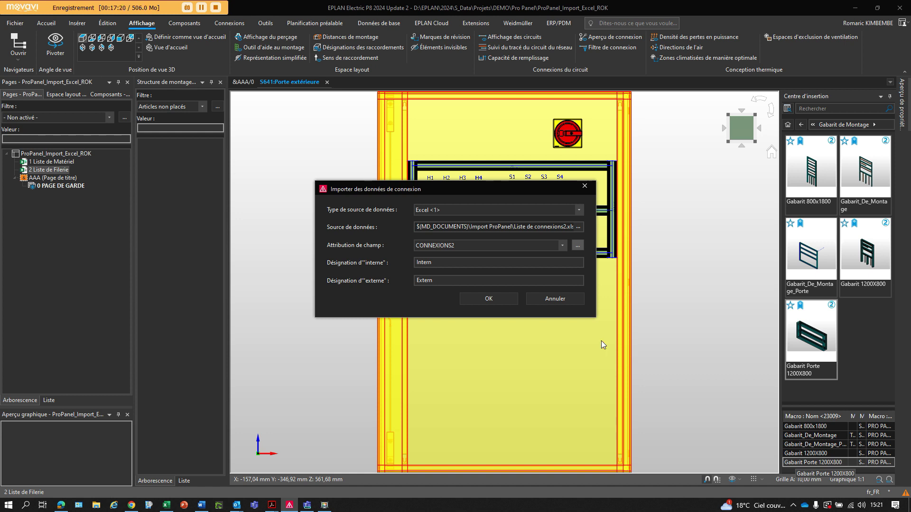
pyautogui.click(476, 299)
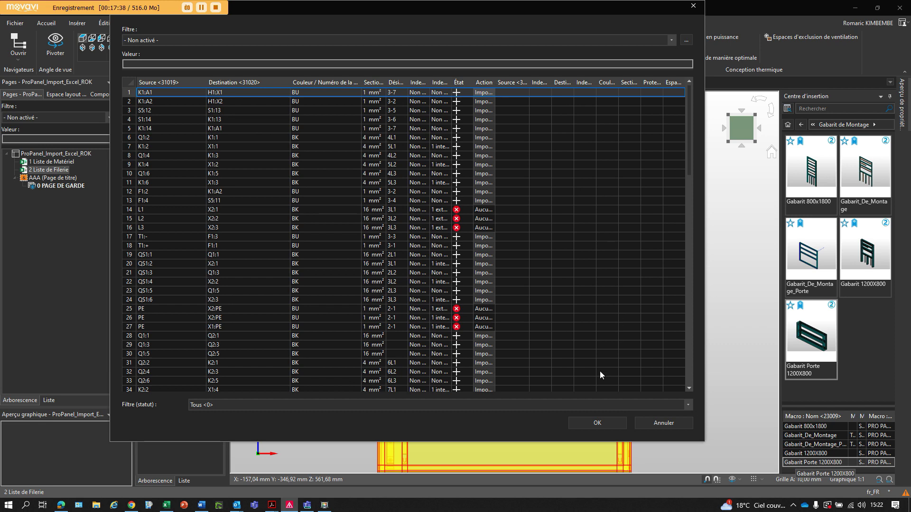
pyautogui.click(595, 423)
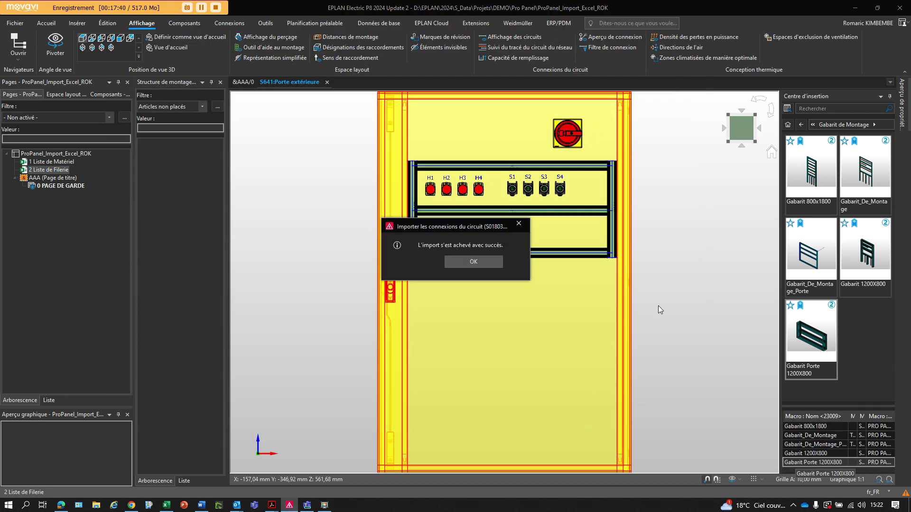
pyautogui.click(473, 263)
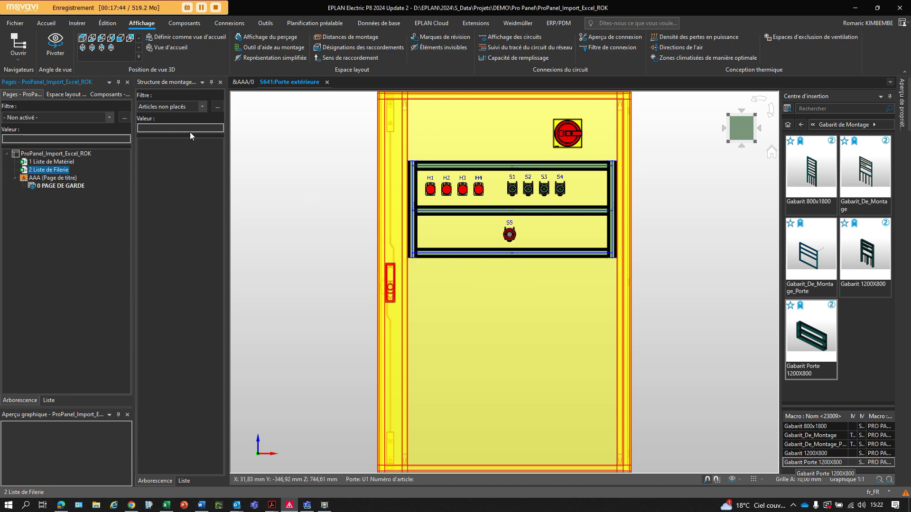
# Open the front face of the S641 mounting plate and route the connections of contactor K1
pyautogui.click(53, 94)
pyautogui.doubleClick(47, 163)
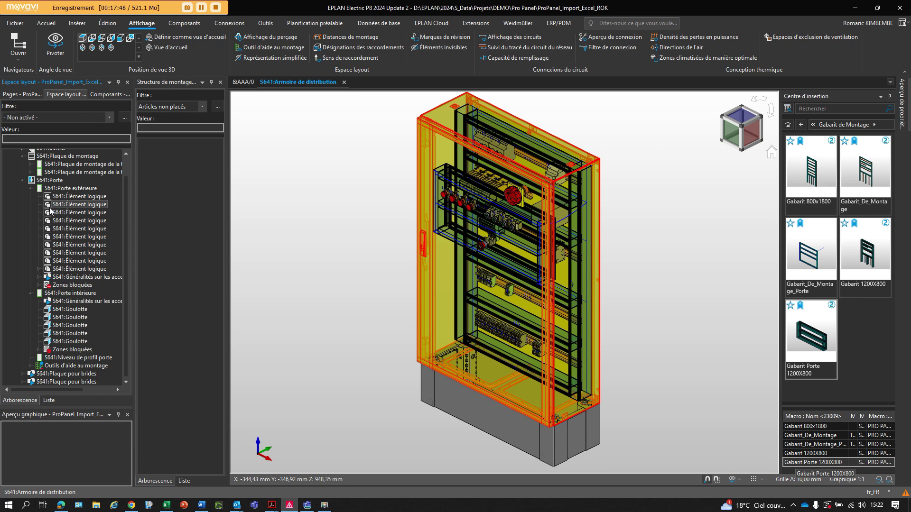
pyautogui.scroll(1, 63, 172)
pyautogui.doubleClick(80, 186)
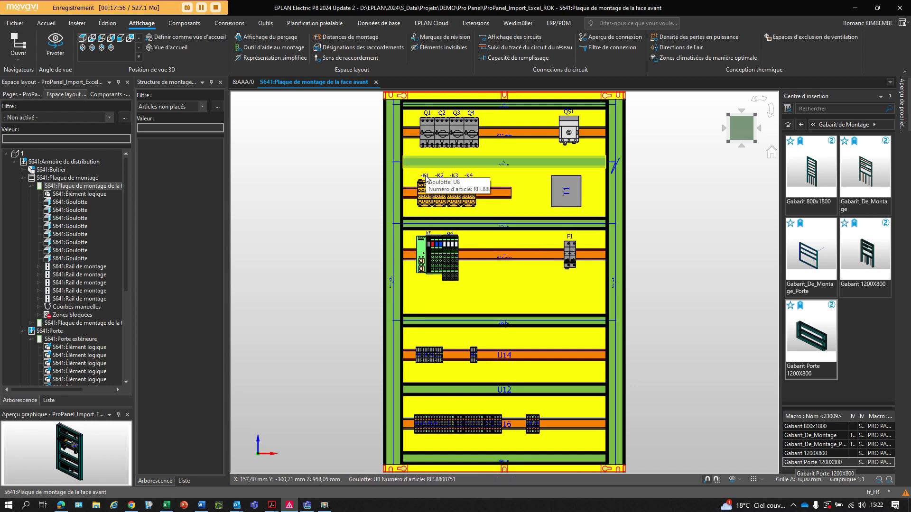
pyautogui.click(107, 22)
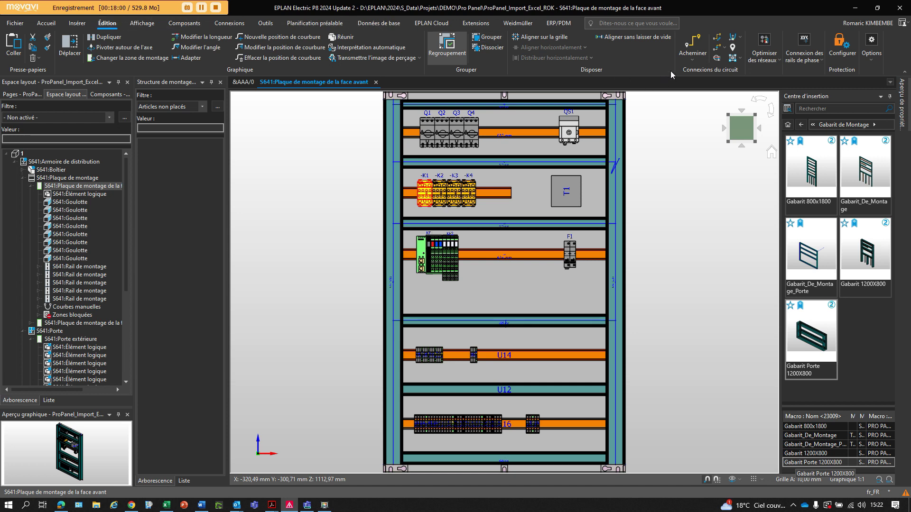
pyautogui.click(693, 45)
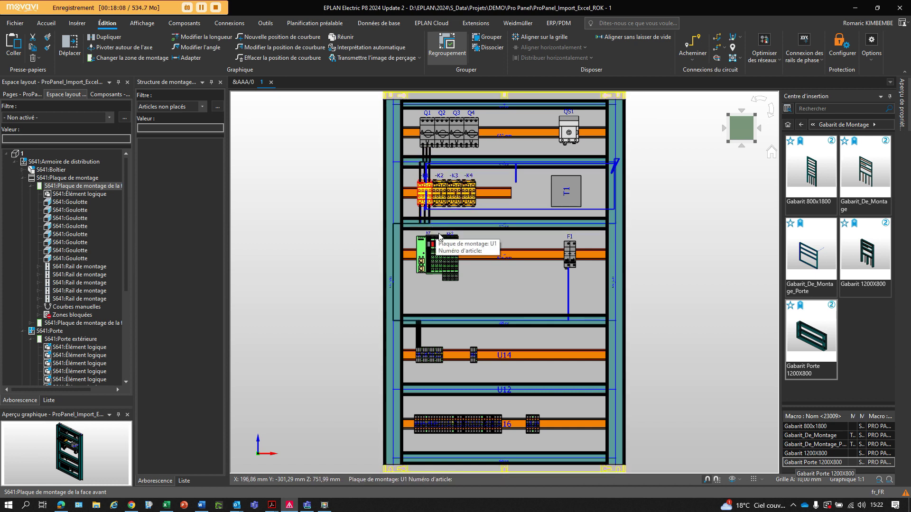
# Inspect the properties of the routed connection K1:4 to X1:2, including its cross-section and length
pyautogui.doubleClick(419, 338)
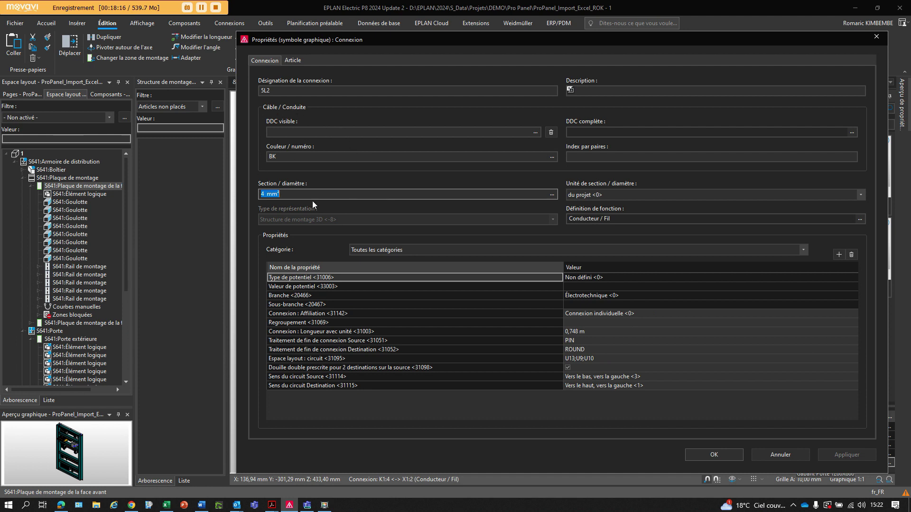
pyautogui.click(572, 333)
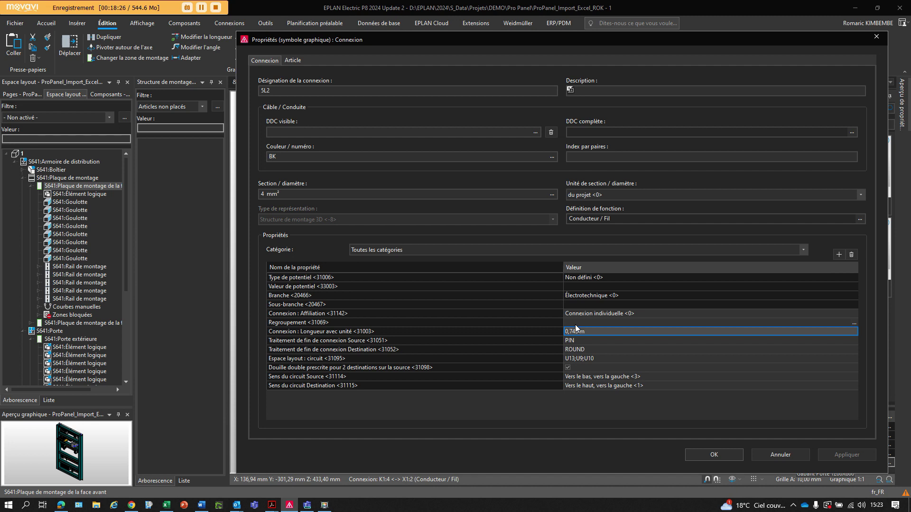
pyautogui.click(713, 455)
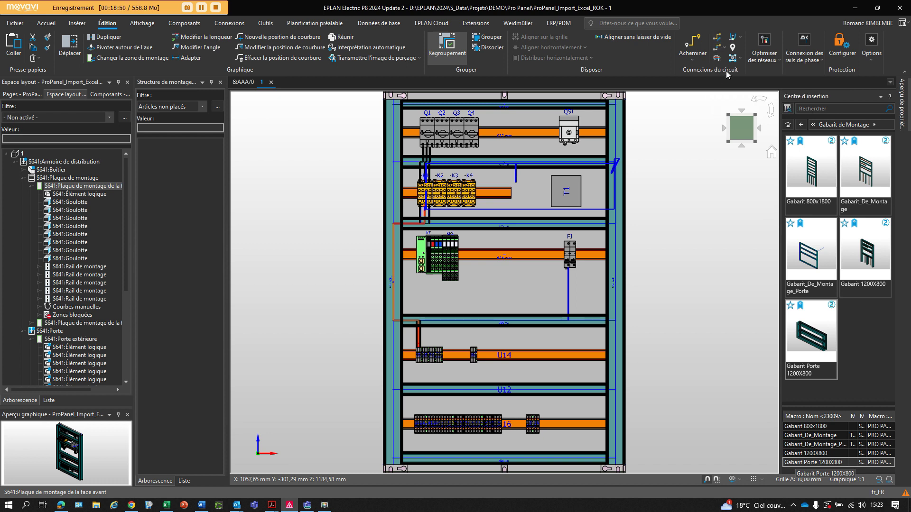
# Redirect the F1:2, K1:6, K1:4 and K1:2 connections from the left vertical duct via duct U10 to the right one, and check K1:6's length
pyautogui.click(717, 40)
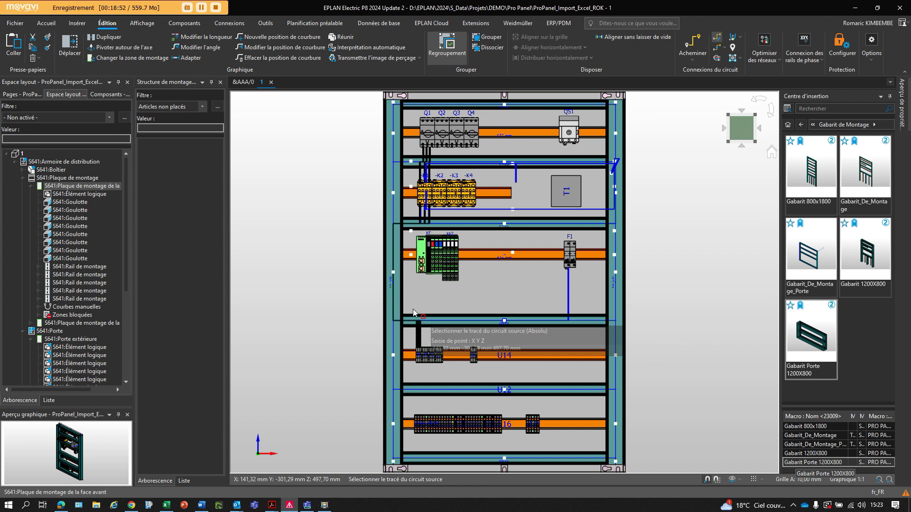
pyautogui.click(393, 274)
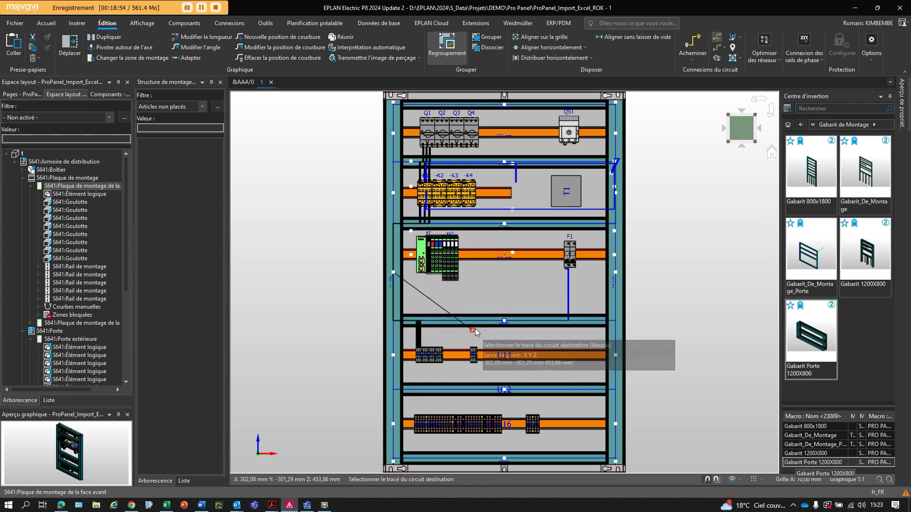
pyautogui.click(504, 324)
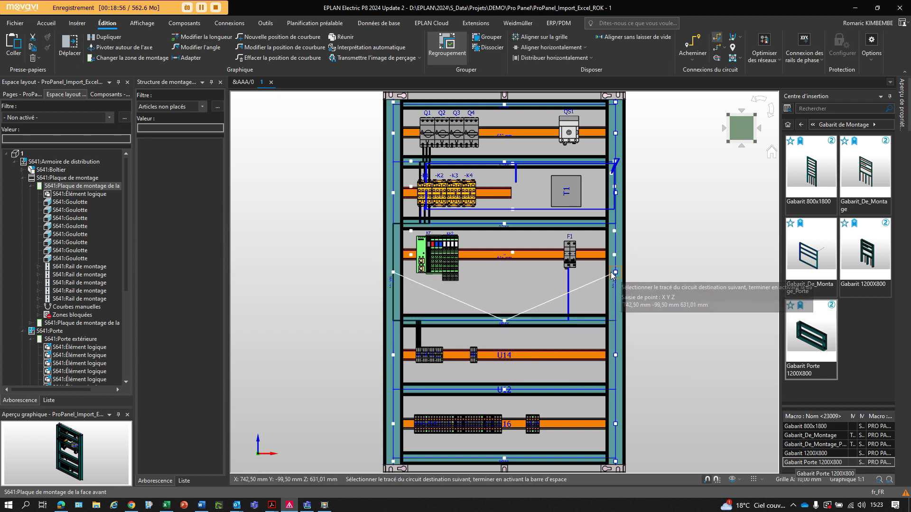
pyautogui.press('space')
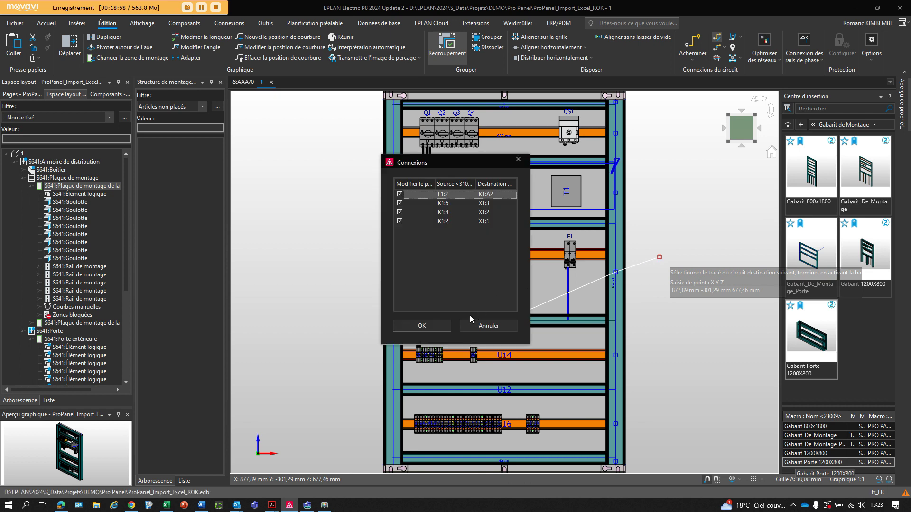
pyautogui.click(432, 325)
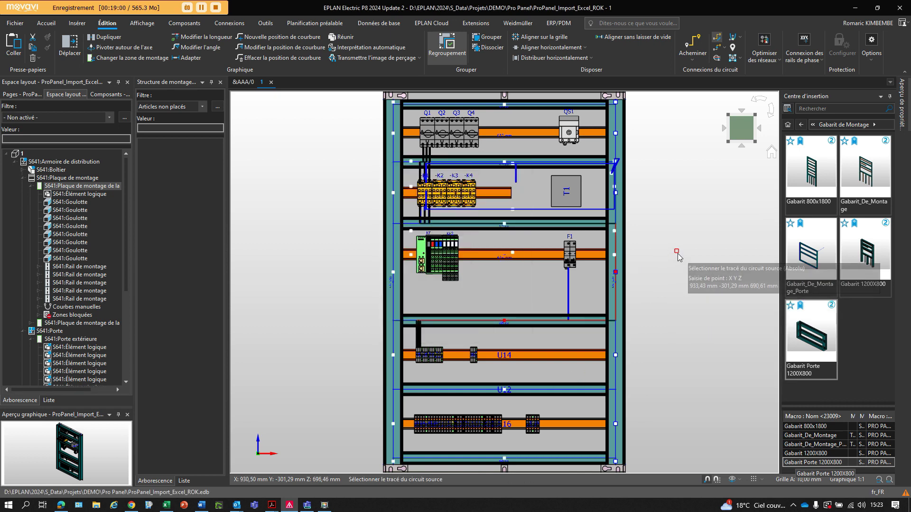
pyautogui.press('Escape')
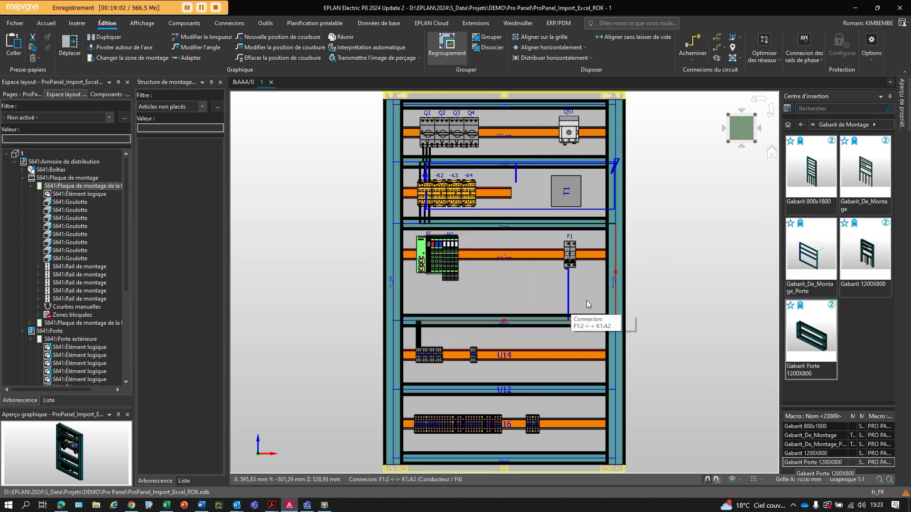
pyautogui.doubleClick(420, 333)
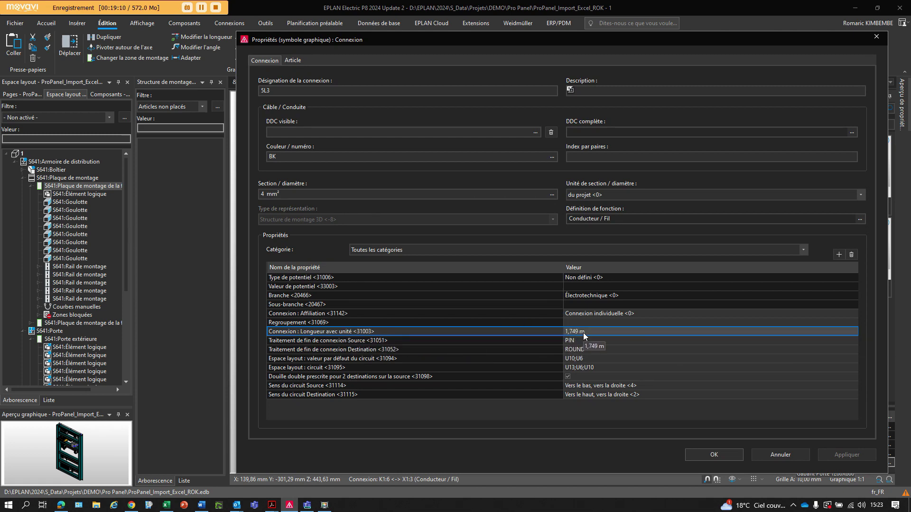
pyautogui.click(876, 36)
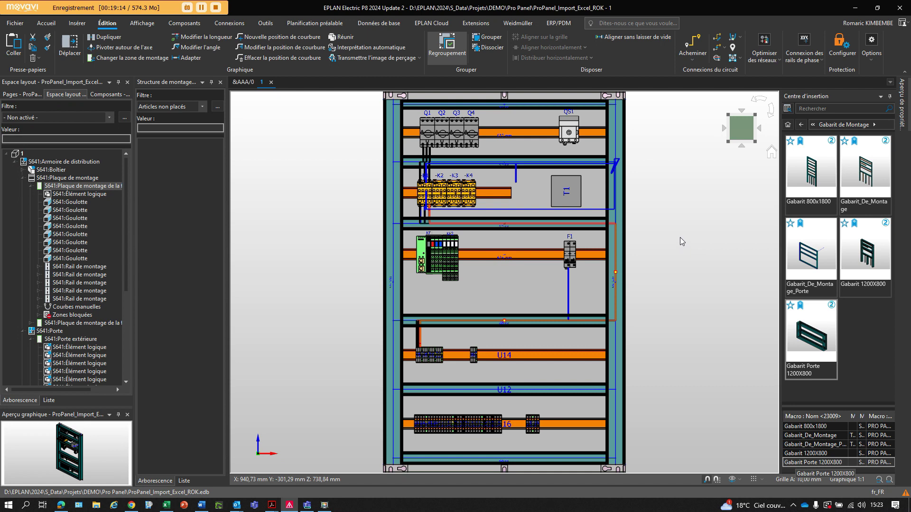
# Delete the routed K1 and F1 wires from the mounting plate and route all connections of the cabinet
pyautogui.click(420, 340)
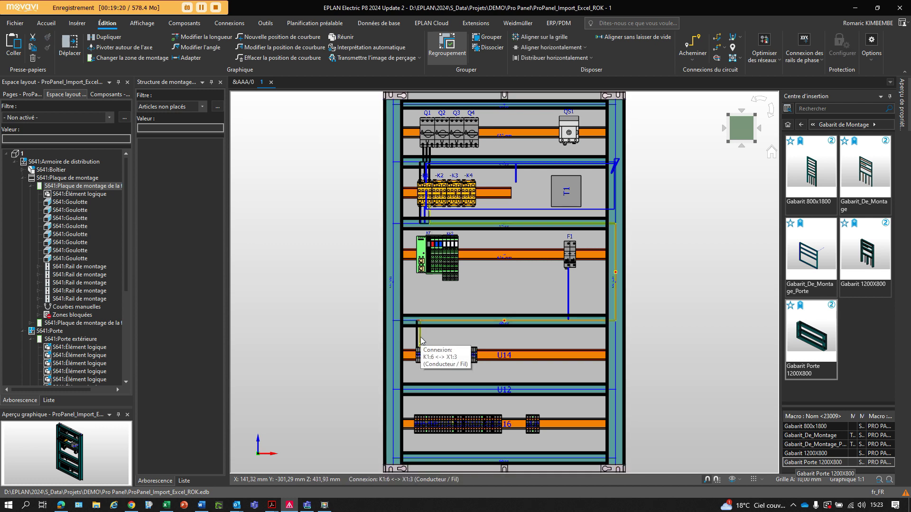
pyautogui.press('Delete')
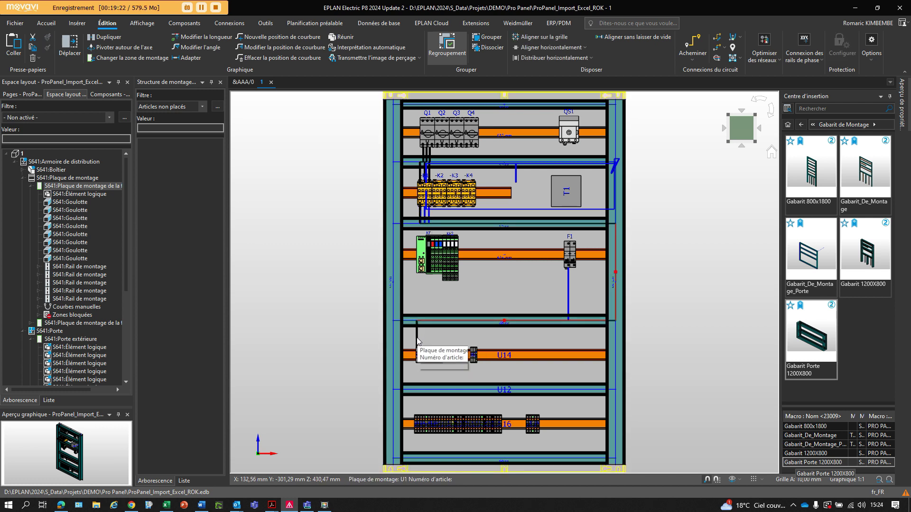
pyautogui.click(416, 338)
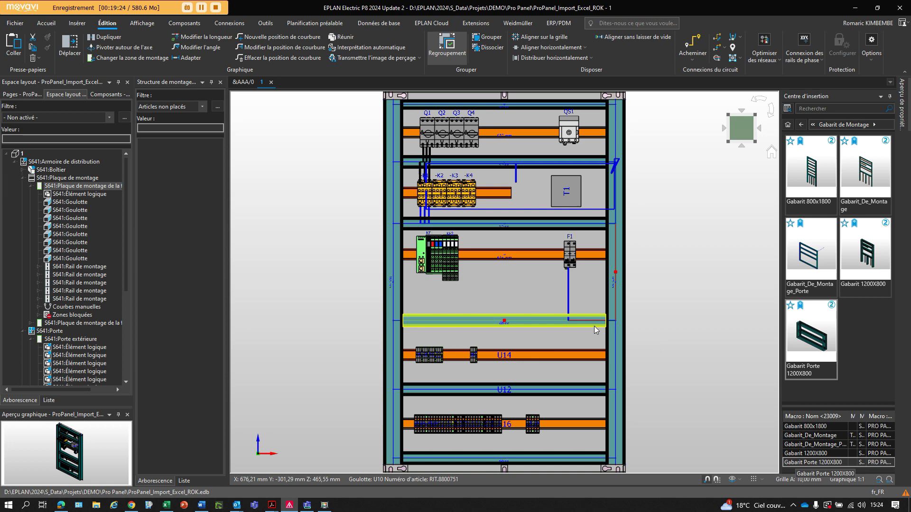
pyautogui.click(592, 323)
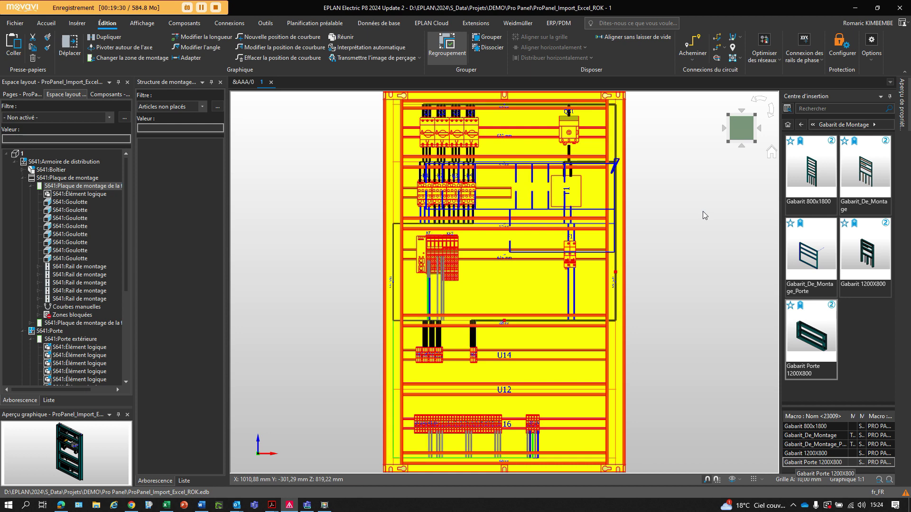
pyautogui.click(676, 243)
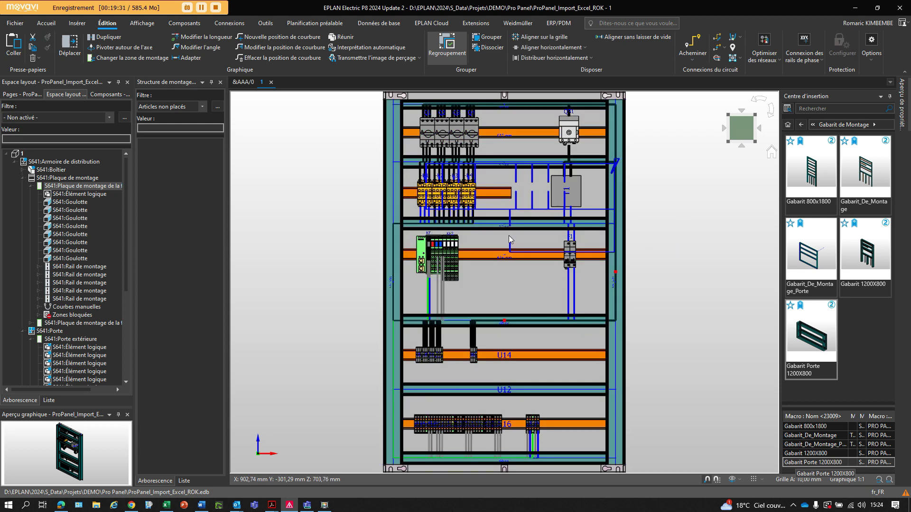
# Display the complete cabinet of layout space 1 in 3D and show the project's page tree
pyautogui.doubleClick(24, 156)
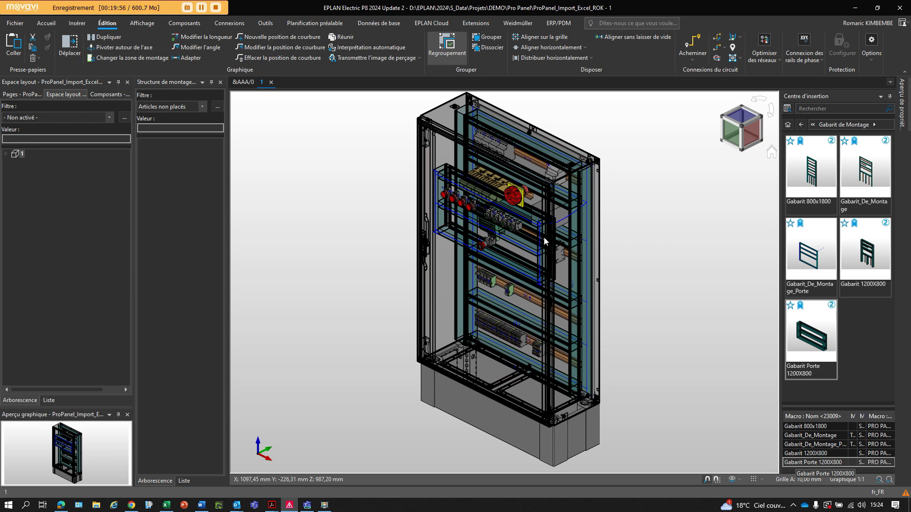
pyautogui.click(25, 94)
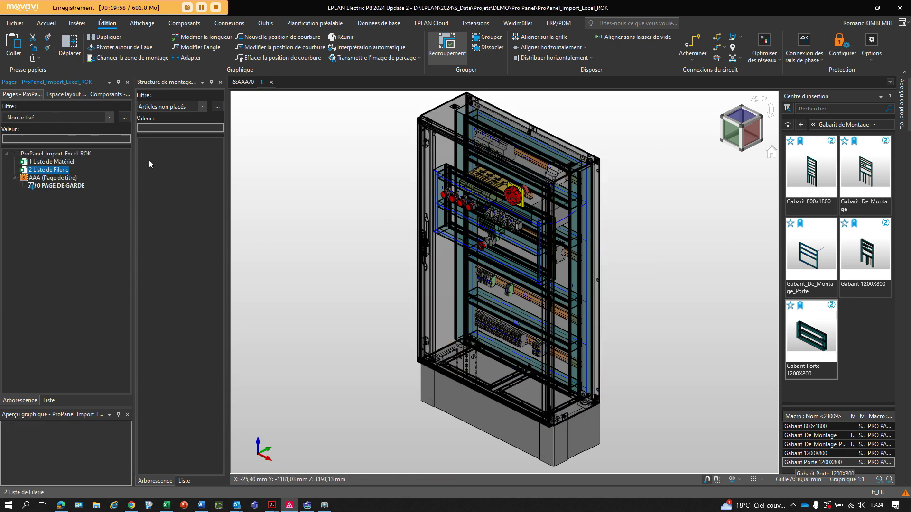
# Evaluate the complete ProPanel_Import_Excel_ROK project to generate its report pages
pyautogui.click(52, 154)
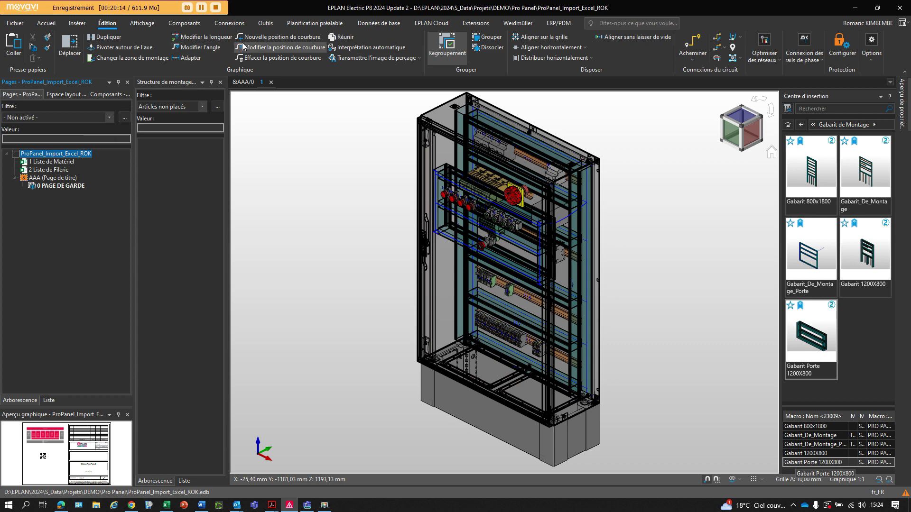
pyautogui.click(265, 23)
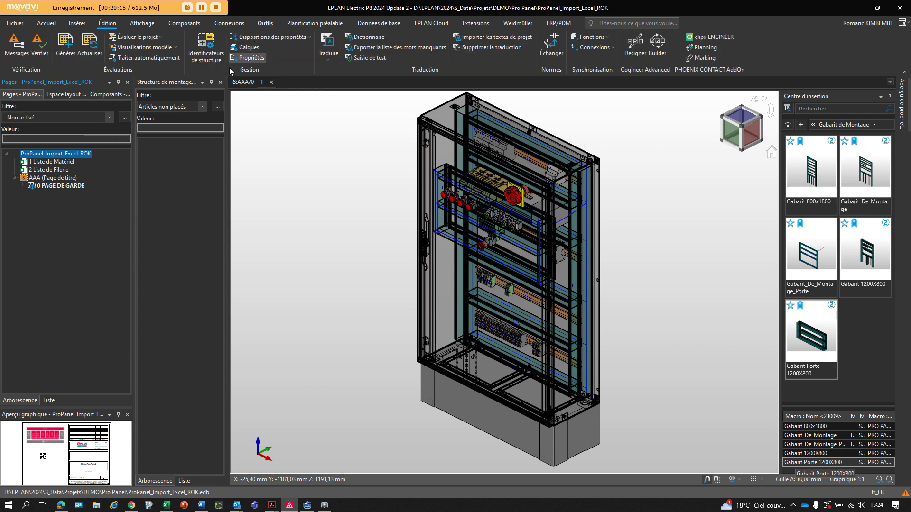
pyautogui.click(126, 38)
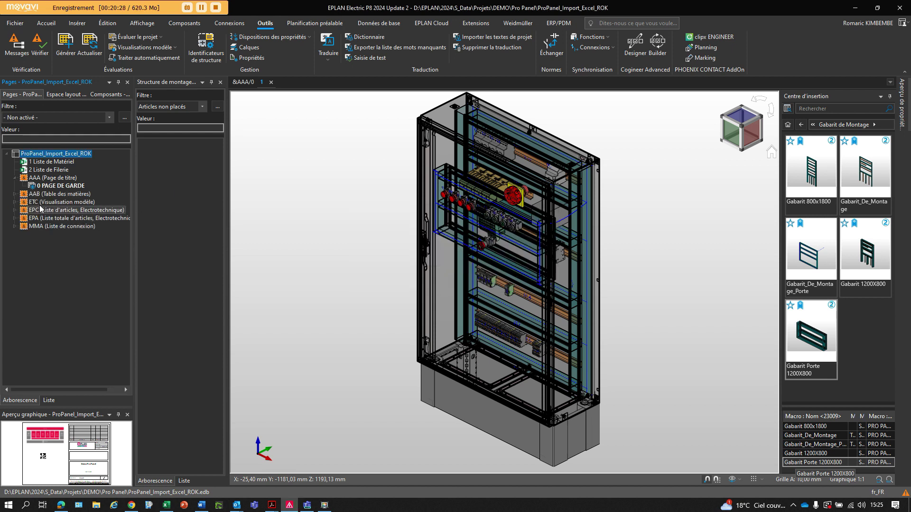
# Review the generated table of contents page and the cabinet page 3 Armoire under ETC
pyautogui.doubleClick(42, 195)
pyautogui.doubleClick(107, 202)
pyautogui.doubleClick(71, 210)
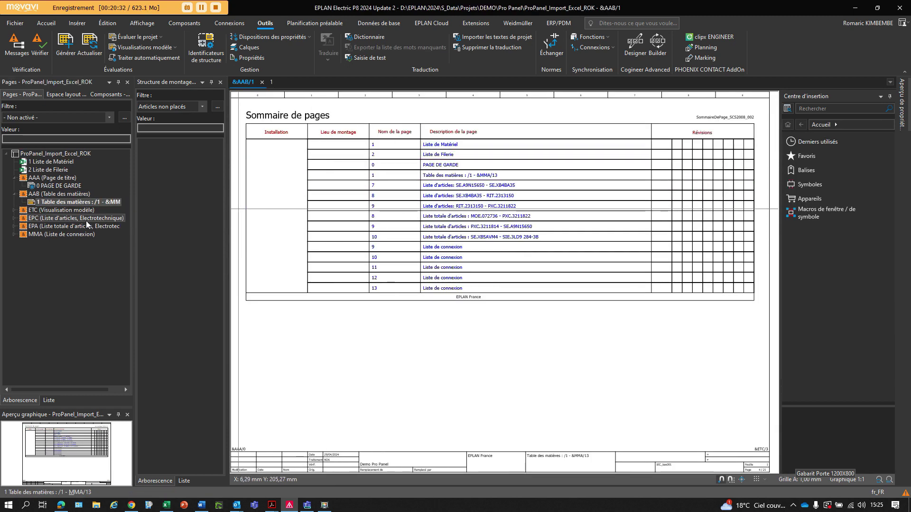
pyautogui.doubleClick(50, 219)
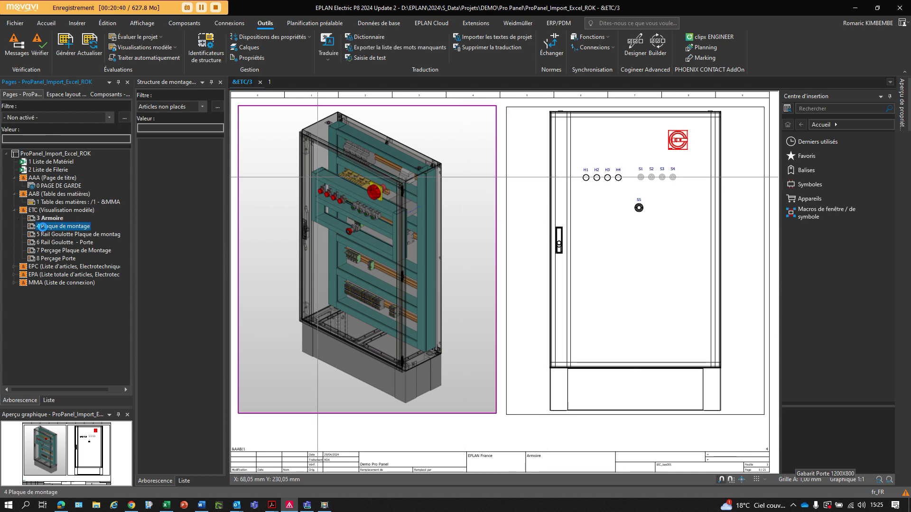
# Examine page 4 Plaque de montage, including the dimensioned mounting plate and the cabinet legend
pyautogui.doubleClick(42, 227)
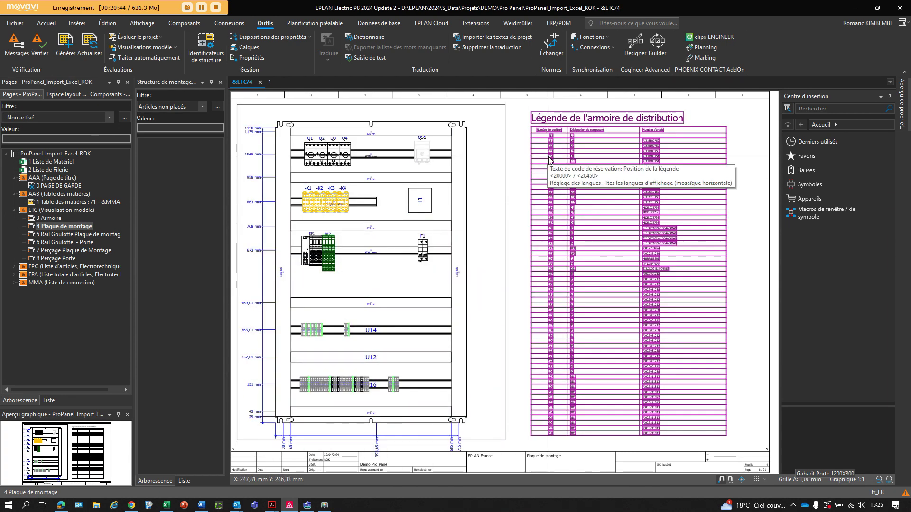
pyautogui.scroll(3, 549, 159)
pyautogui.scroll(-2, 557, 145)
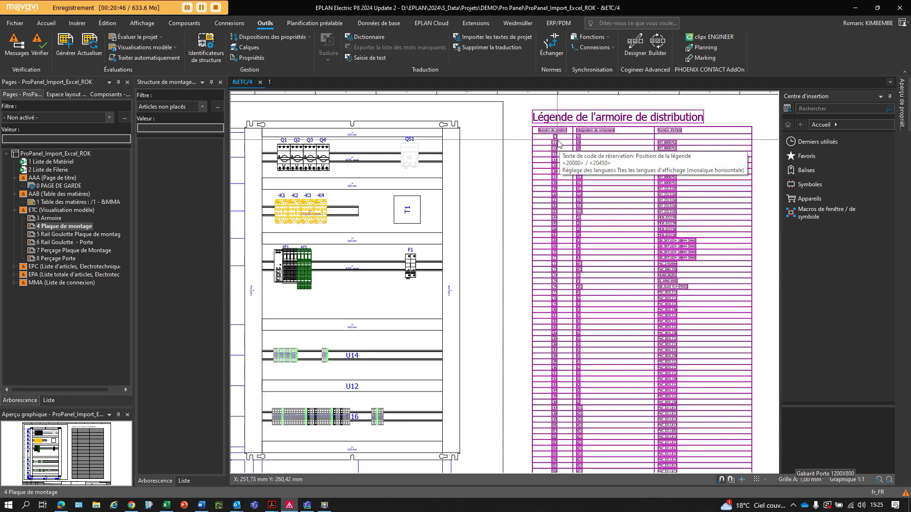
pyautogui.scroll(-3, 562, 228)
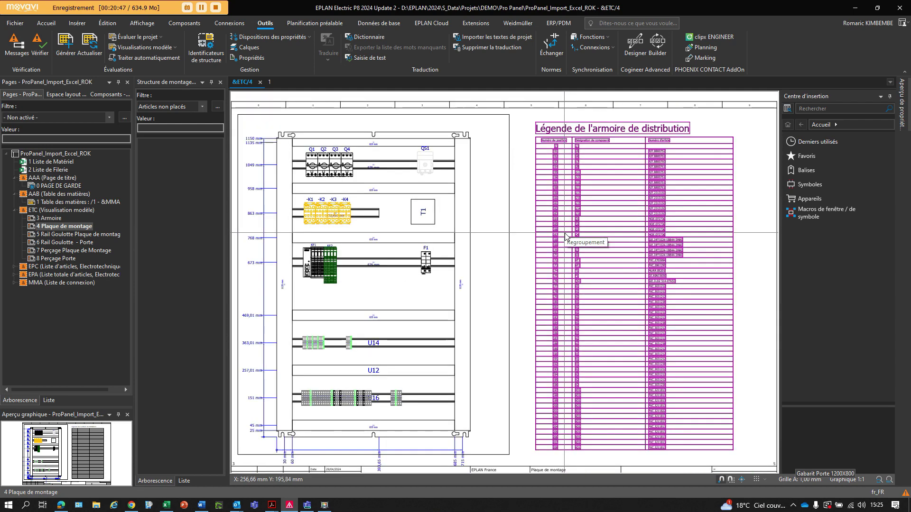
# Examine the rail and duct cutting lists for the mounting plate on page 5 and the door on page 6
pyautogui.click(71, 234)
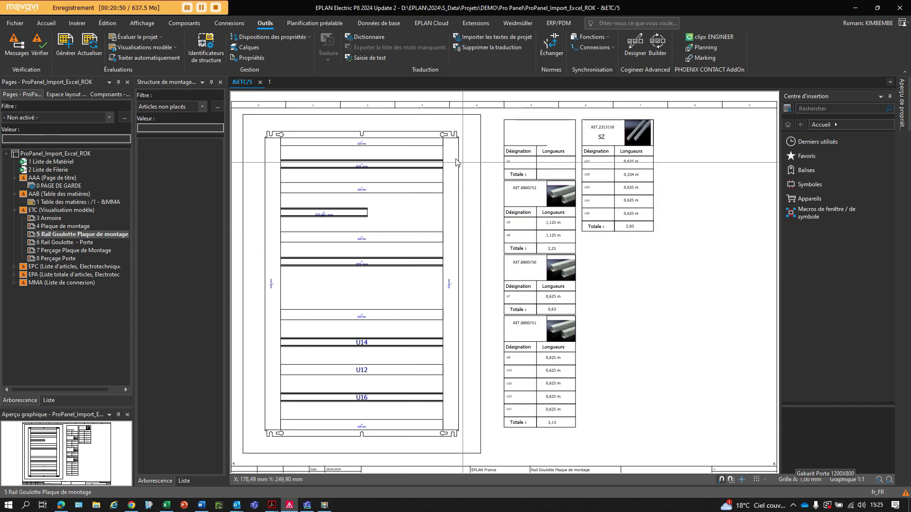
pyautogui.scroll(2, 367, 197)
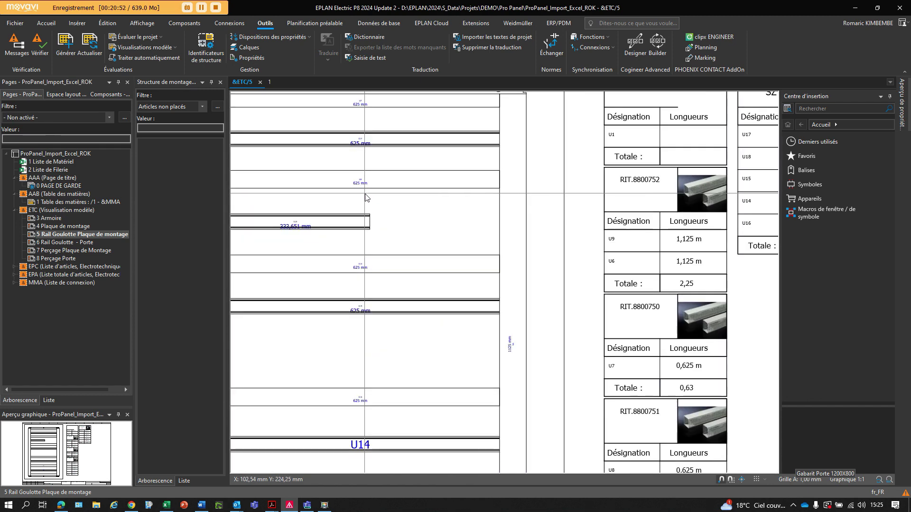
pyautogui.scroll(-2, 367, 199)
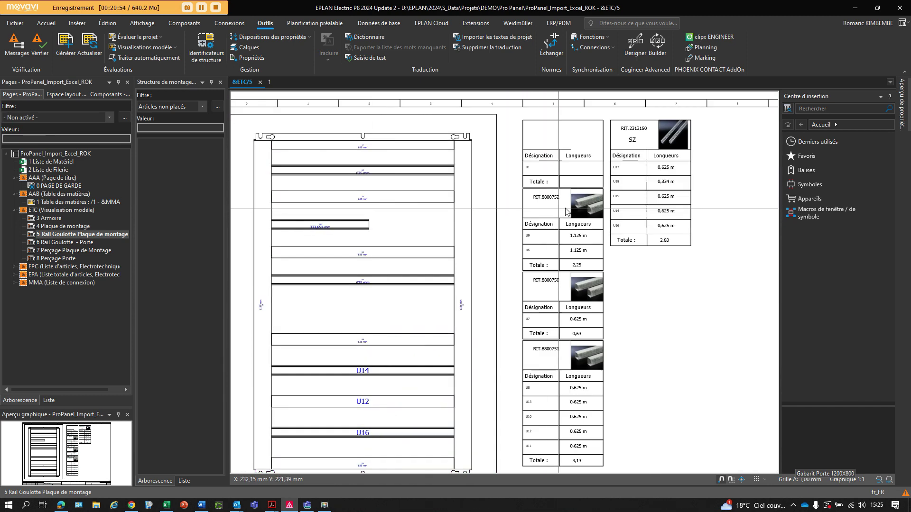
pyautogui.moveTo(616, 284); pyautogui.dragTo(630, 225, button='middle')
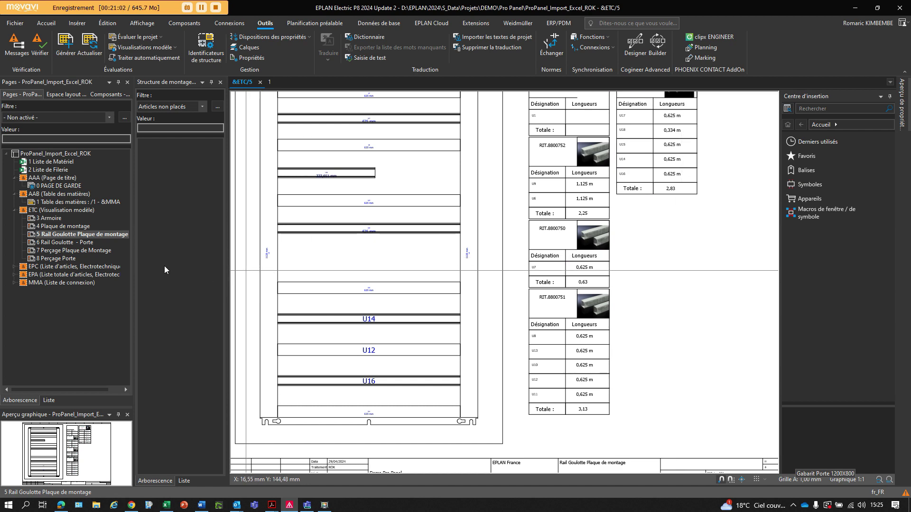
pyautogui.click(60, 242)
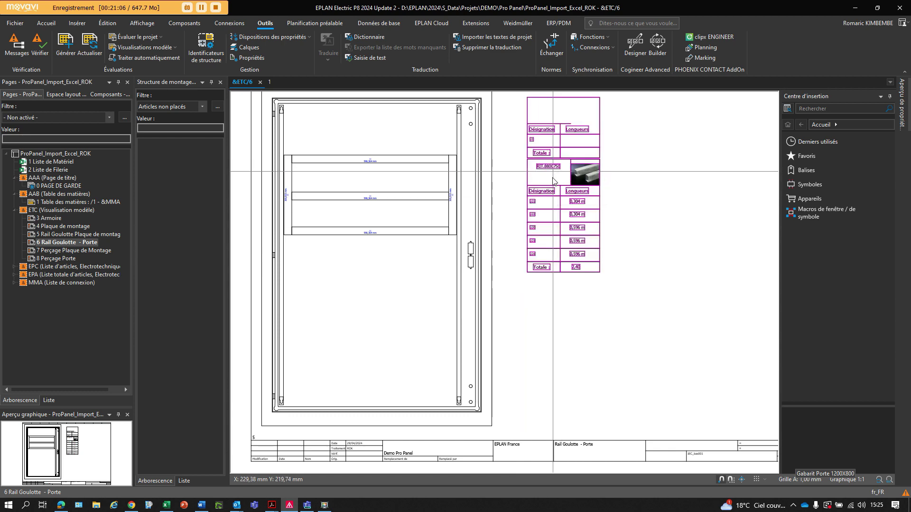
# Examine the drilling views and hole coordinate tables on pages 7 Perçage Plaque de Montage and 8 Perçage Porte
pyautogui.click(86, 252)
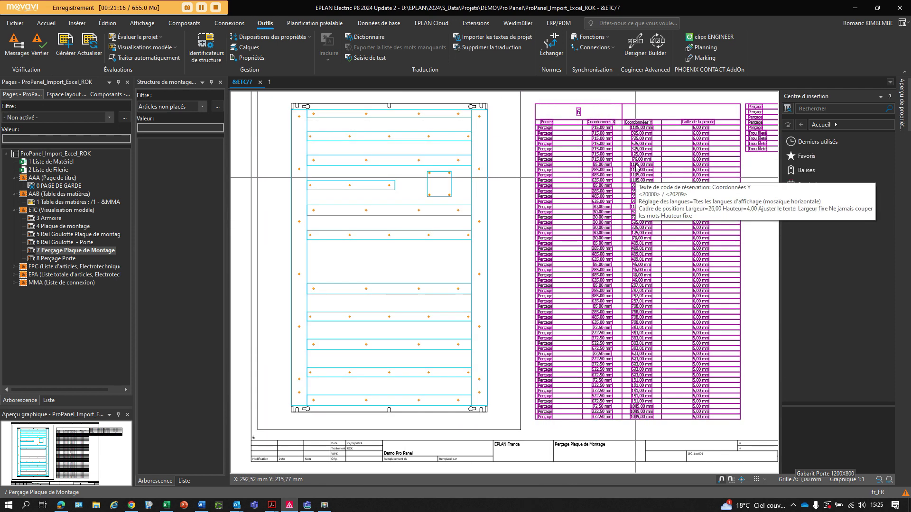
pyautogui.scroll(1, 716, 157)
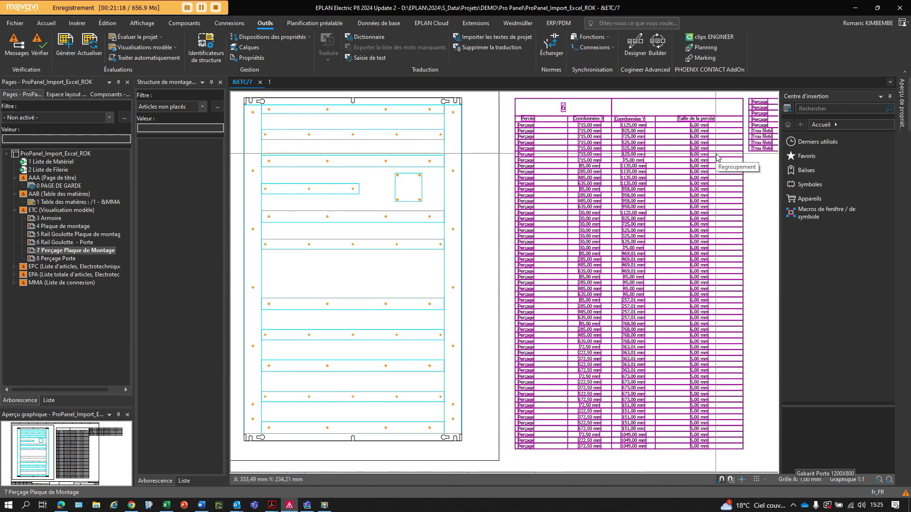
pyautogui.scroll(-1, 717, 157)
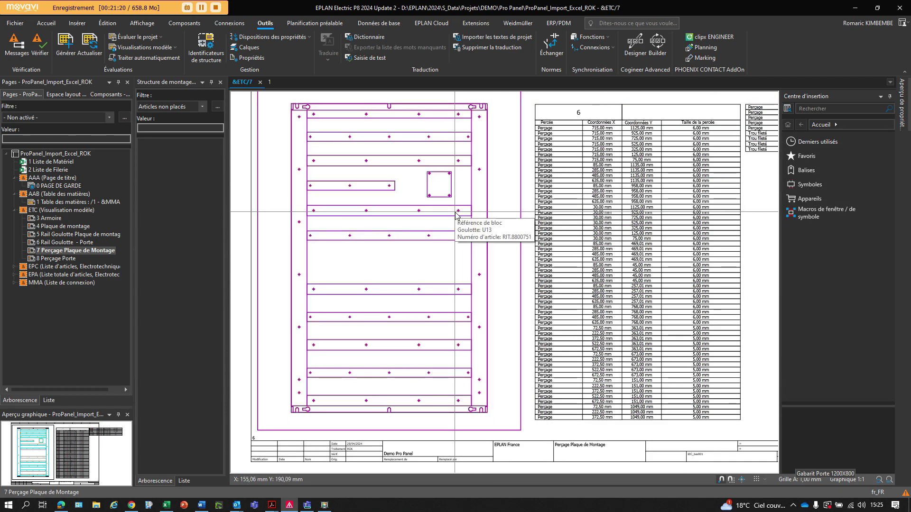
pyautogui.click(64, 259)
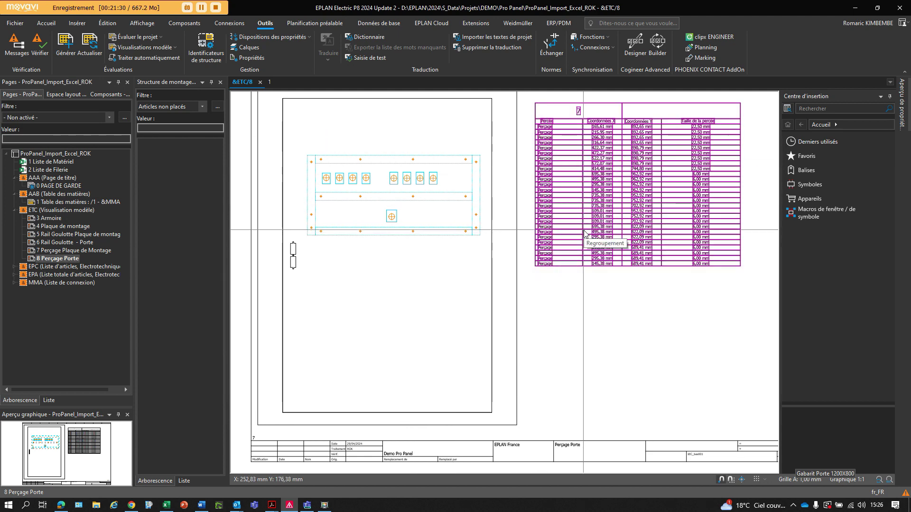
# Review parts list page 7 under EPC and total parts list page 8 under EPA
pyautogui.doubleClick(75, 267)
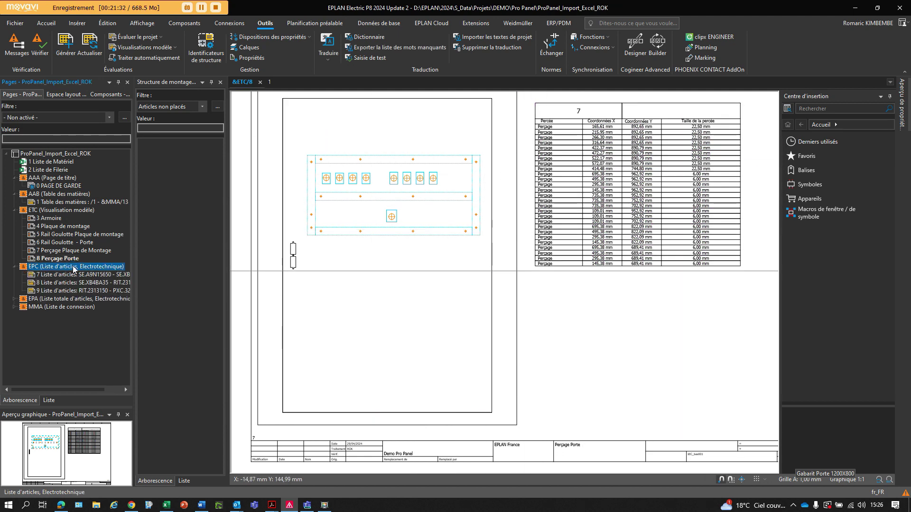
pyautogui.doubleClick(75, 274)
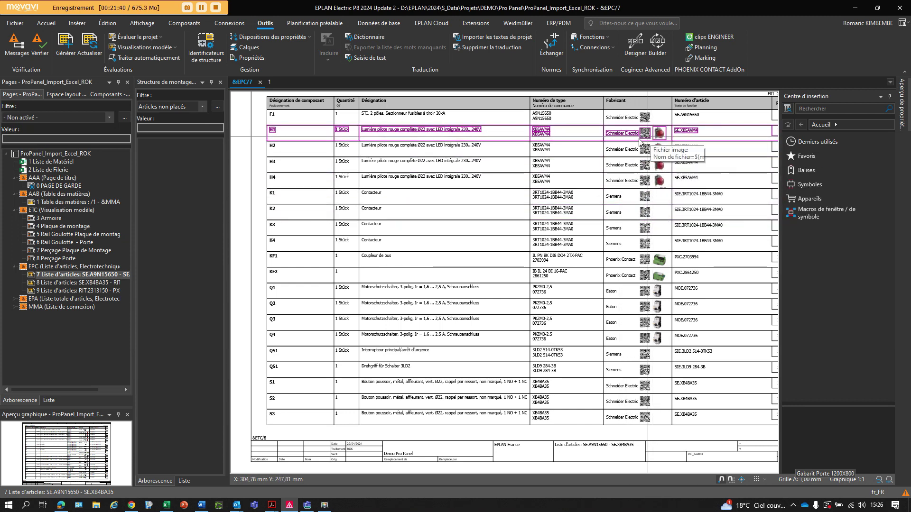
pyautogui.doubleClick(82, 299)
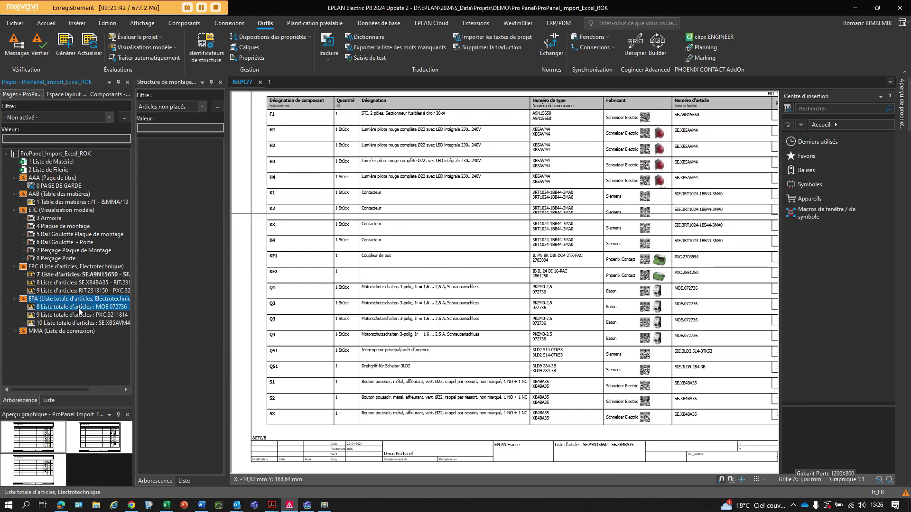
pyautogui.click(79, 308)
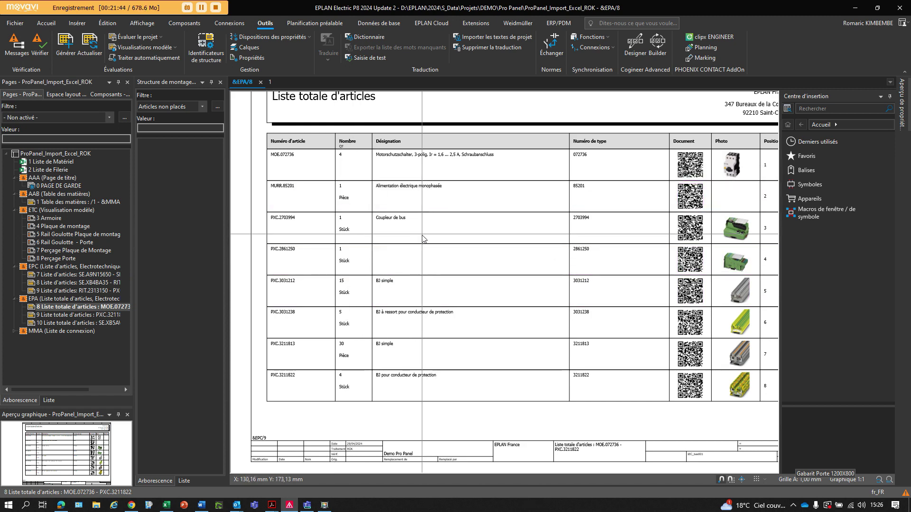
# Review page 10 Liste de connexion under MMA, including the wire colours, lengths and cross-sections
pyautogui.click(66, 332)
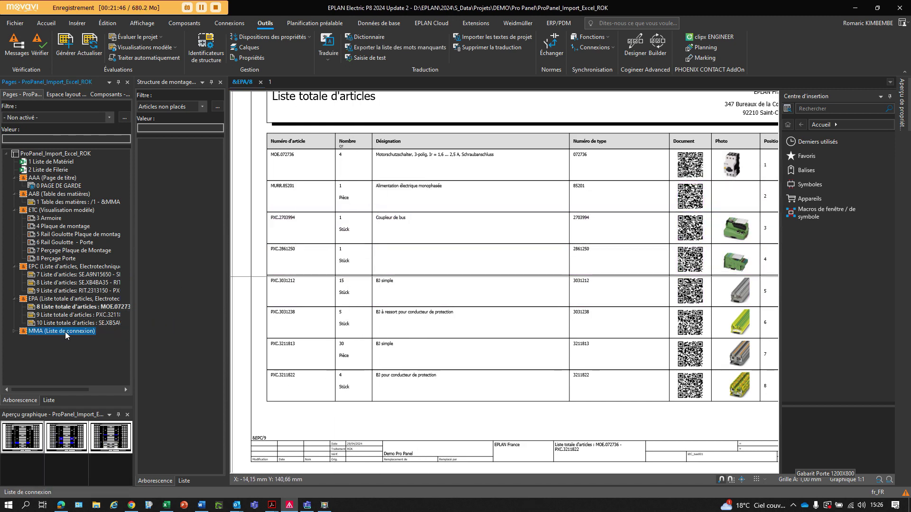
pyautogui.doubleClick(66, 332)
pyautogui.click(66, 342)
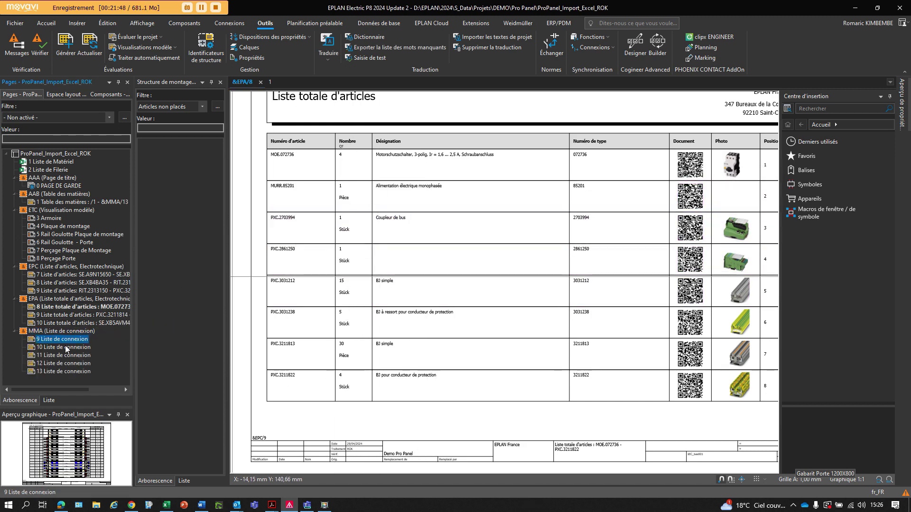
pyautogui.doubleClick(64, 347)
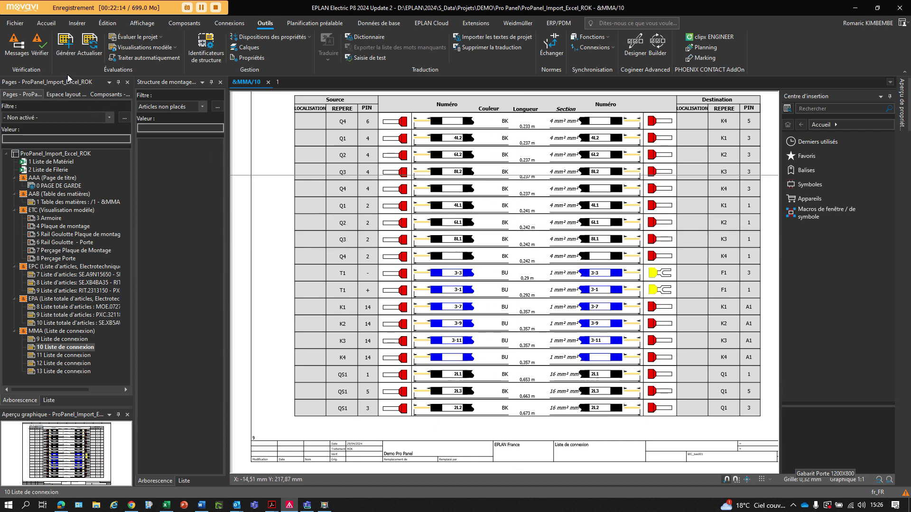
# Look through the project's export options for machining (Usinage) and wire fabrication (Fabrication des fils), and return to the project
pyautogui.click(15, 23)
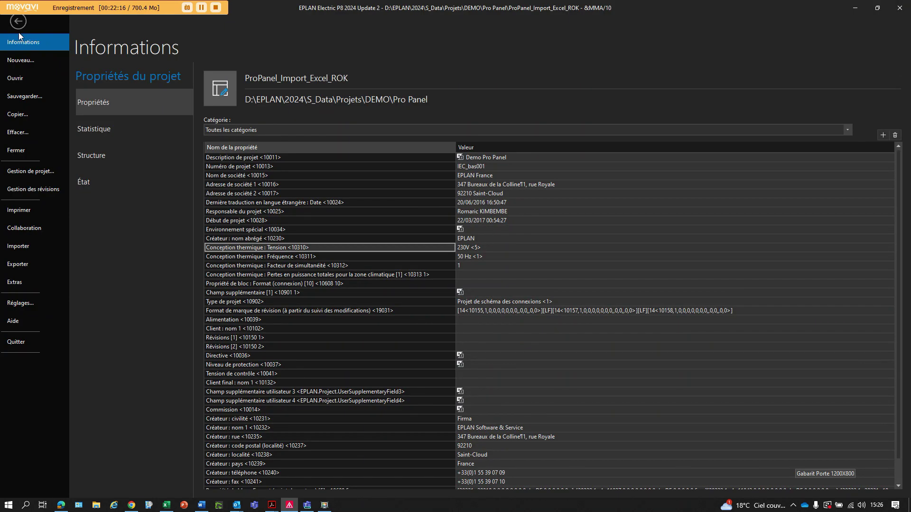
pyautogui.click(15, 265)
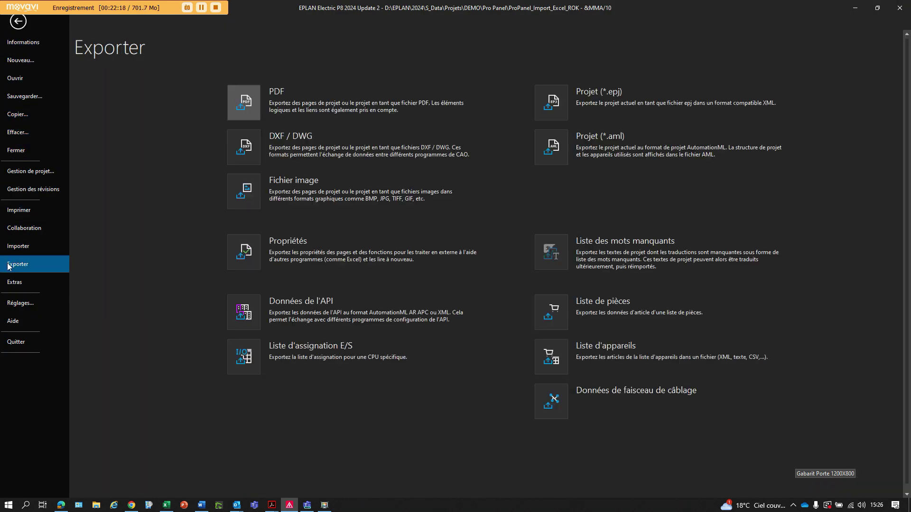
pyautogui.click(93, 240)
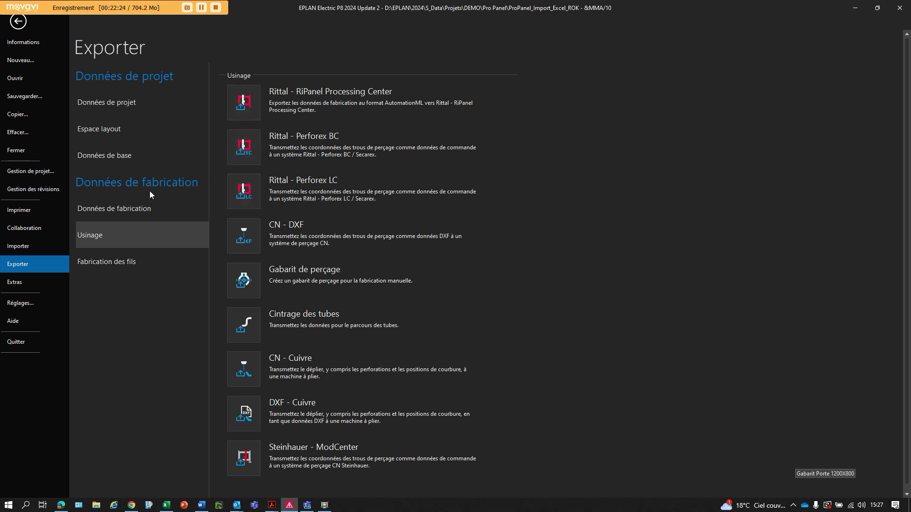
pyautogui.click(101, 264)
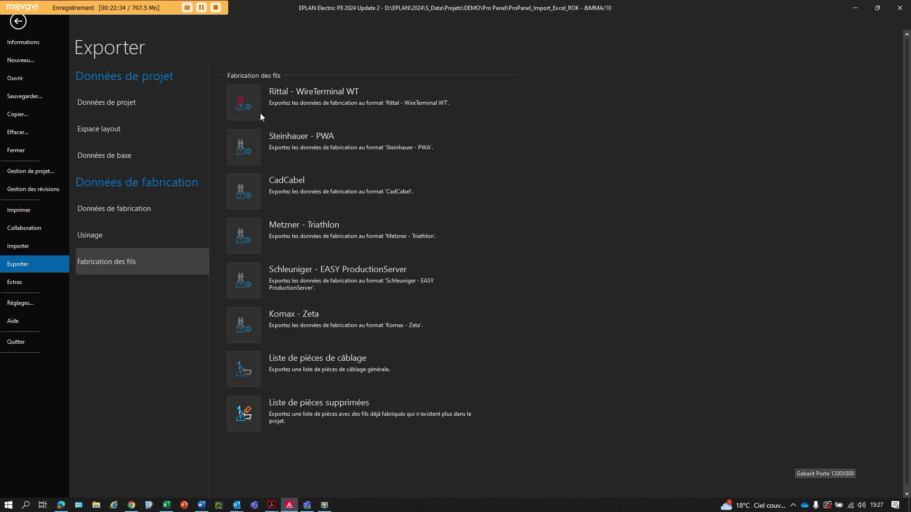
pyautogui.click(93, 235)
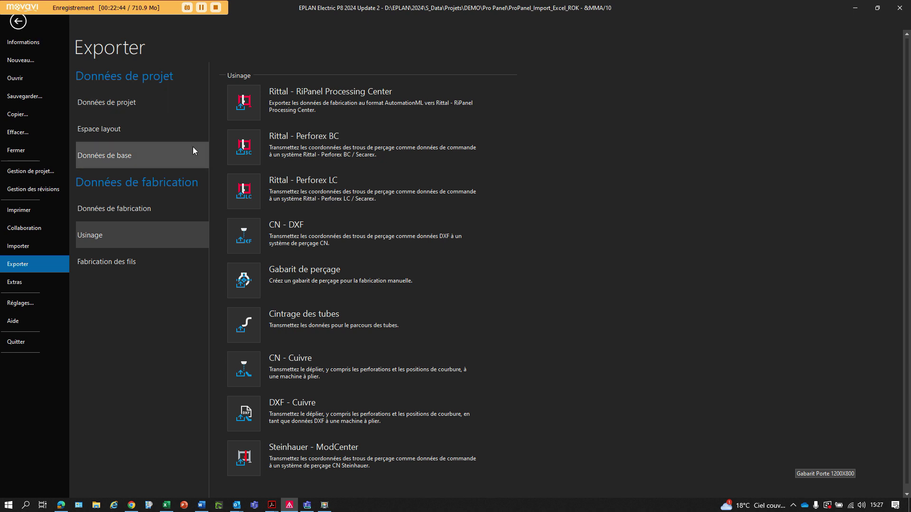
pyautogui.click(22, 28)
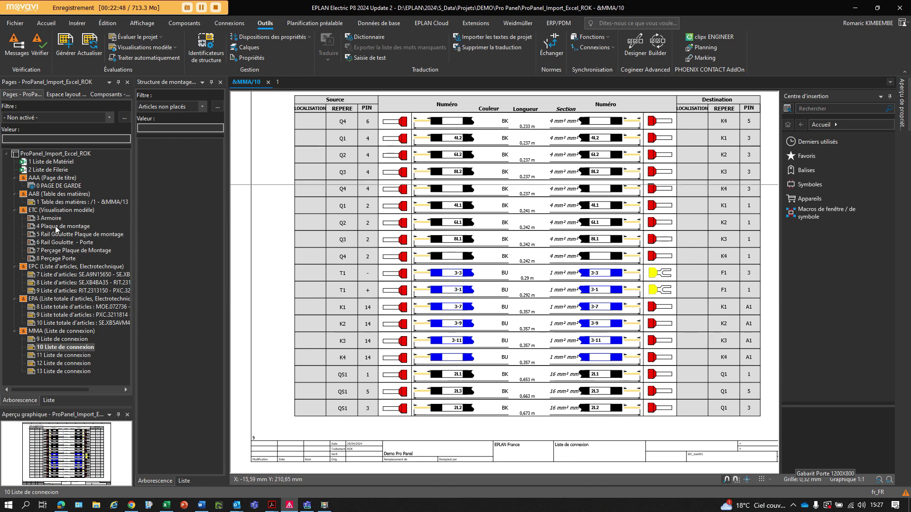
# Display layout space 1 with the 3D cabinet again
pyautogui.click(66, 94)
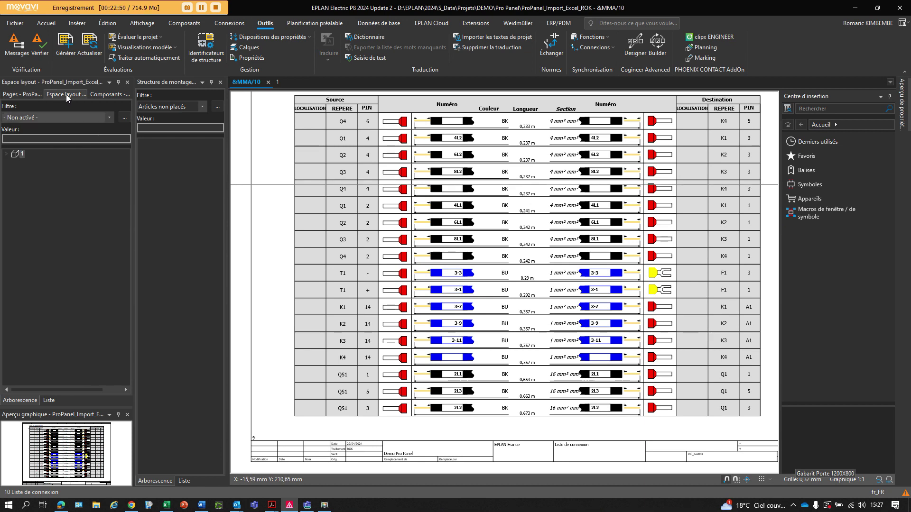
pyautogui.doubleClick(19, 154)
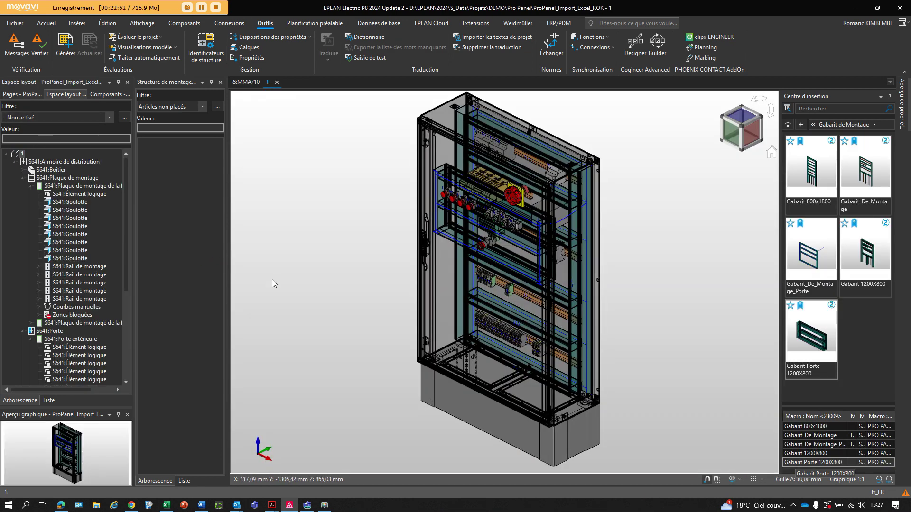